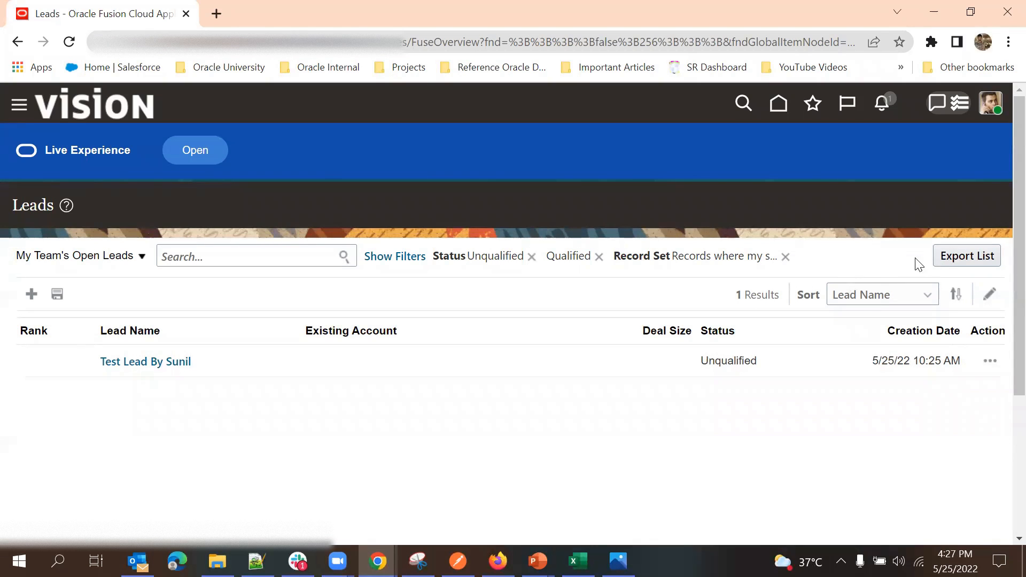
Start a new lead and name it "Test Lead Demo"
click(469, 430)
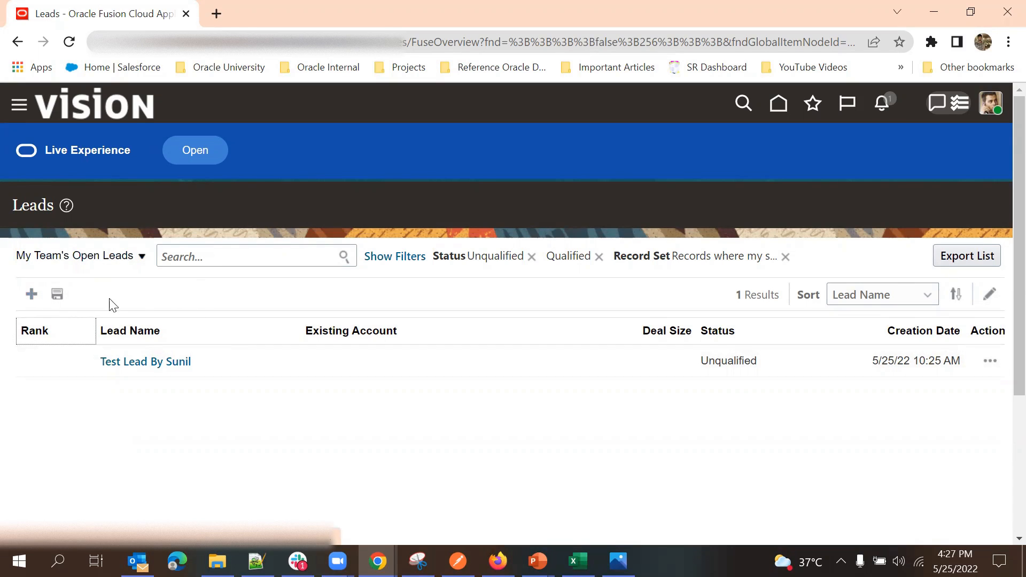
click(134, 295)
click(31, 294)
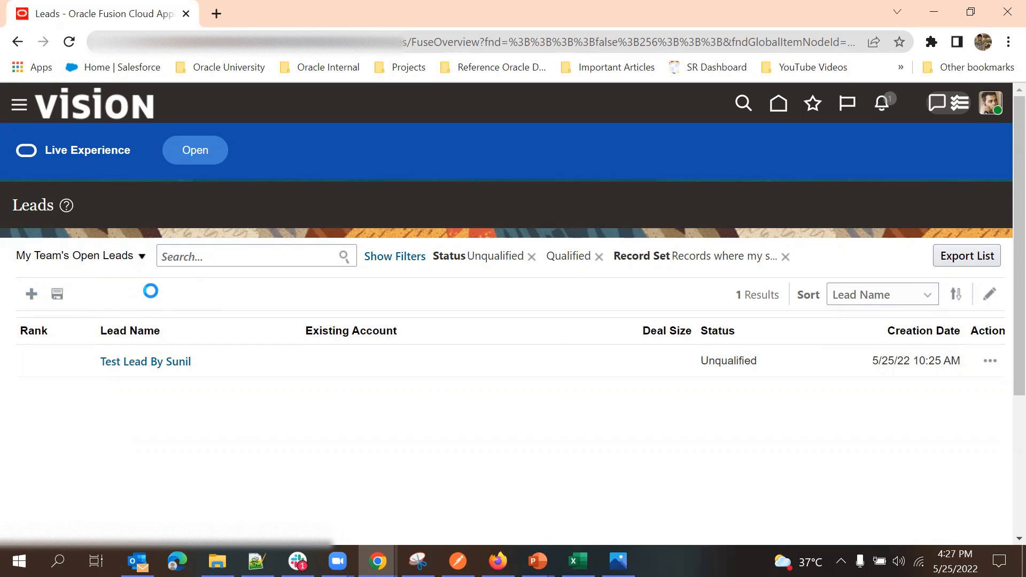
click(294, 290)
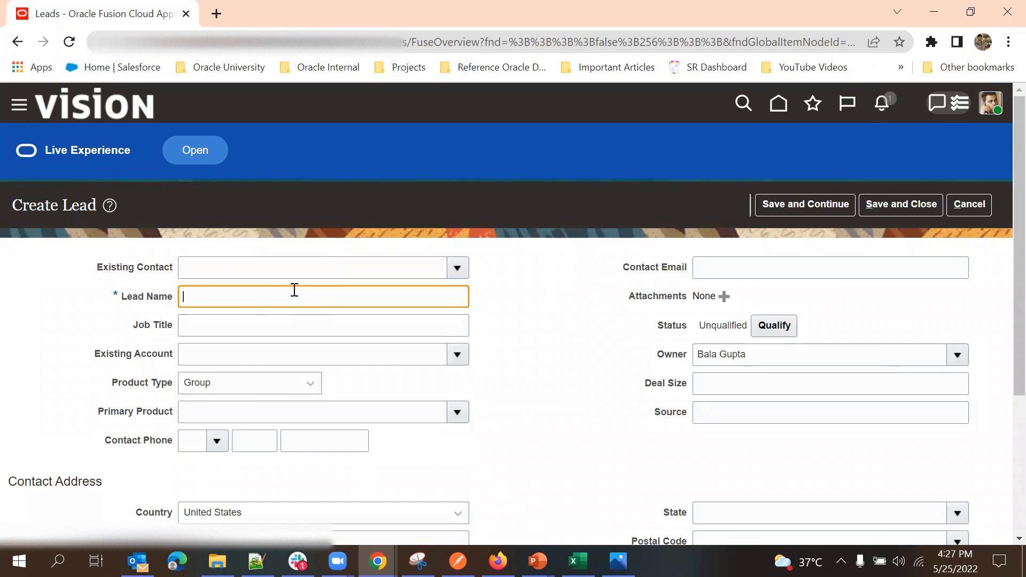
text(Test Lead Demo)
Examine the new lead's status and contact email fields on the creation form
click(655, 324)
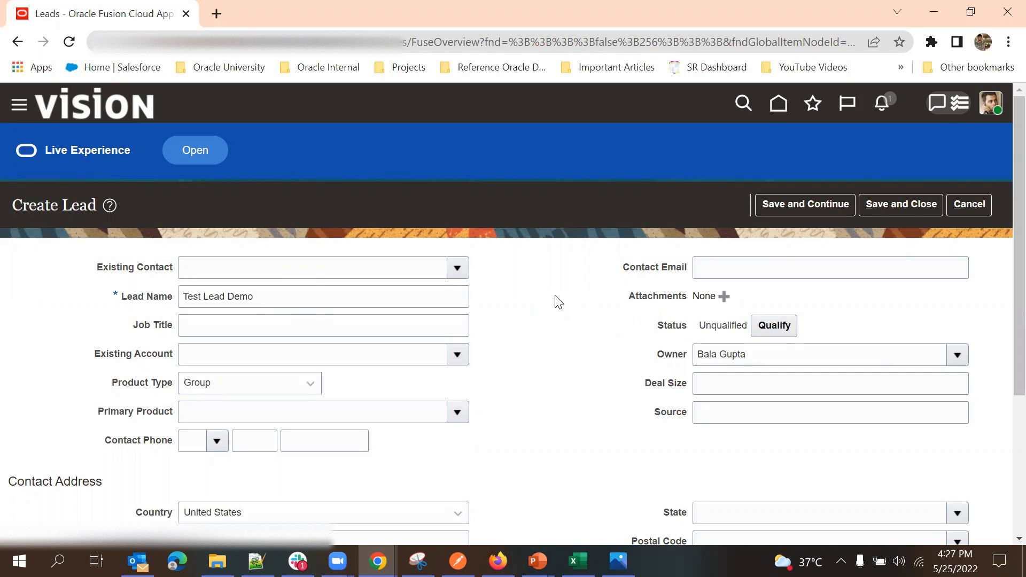
triple_click(713, 328)
click(631, 335)
double_click(723, 325)
click(583, 355)
scroll(547, 303, down, 1)
click(725, 187)
click(583, 341)
click(736, 193)
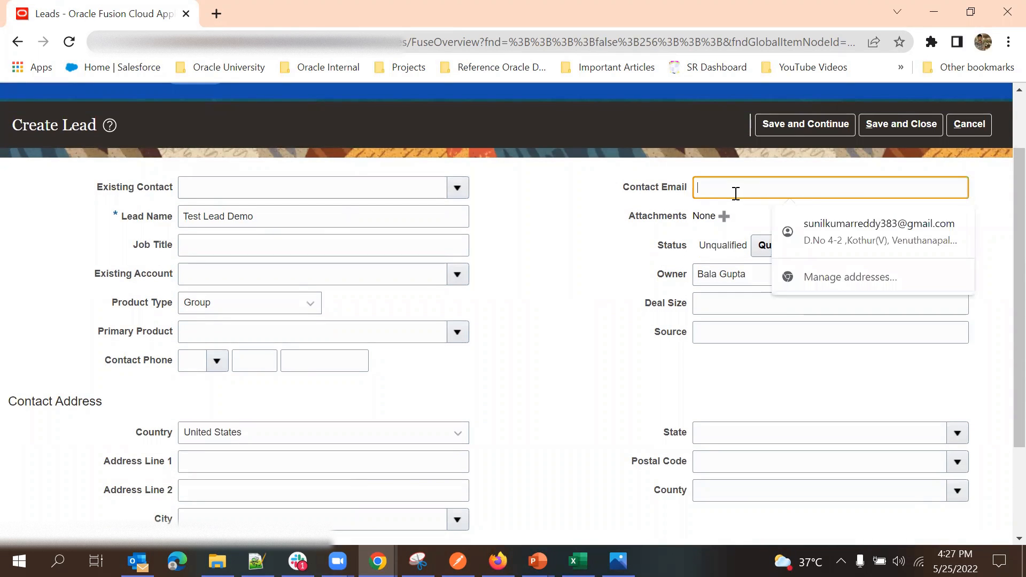
click(609, 273)
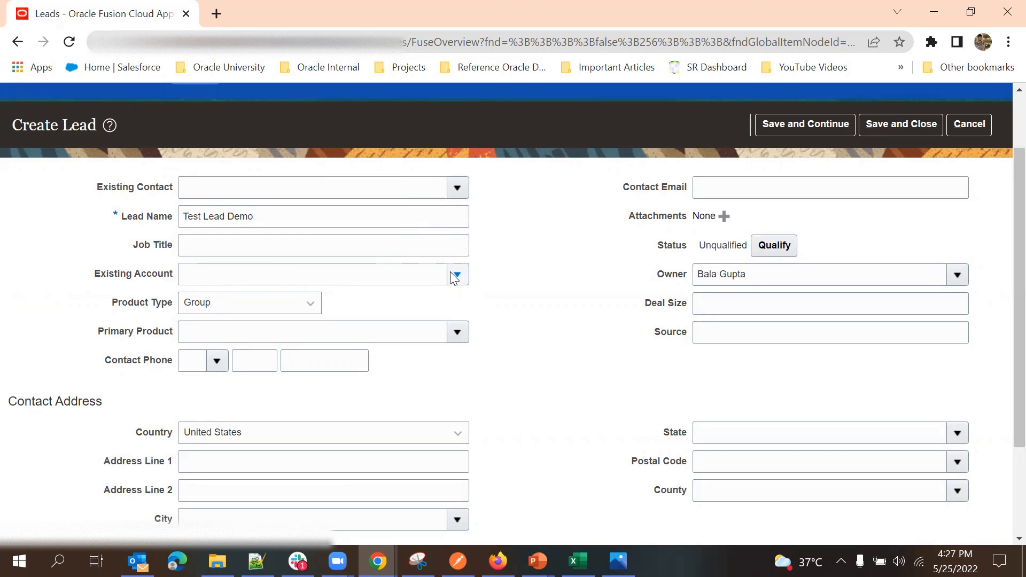
Set the lead's primary product to Accessories and save the lead, continuing to its edit page
scroll(561, 257, down, 1)
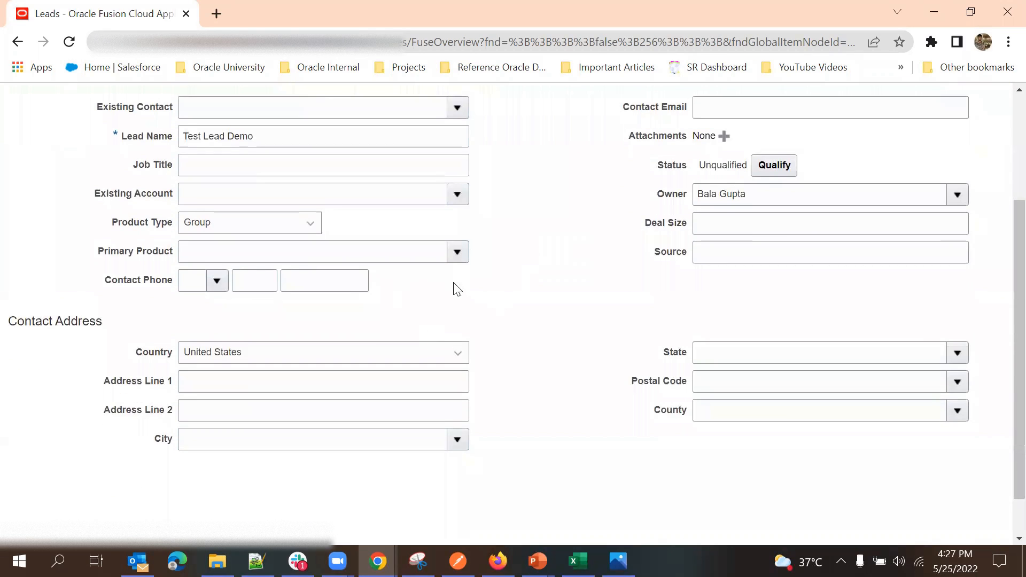
click(457, 253)
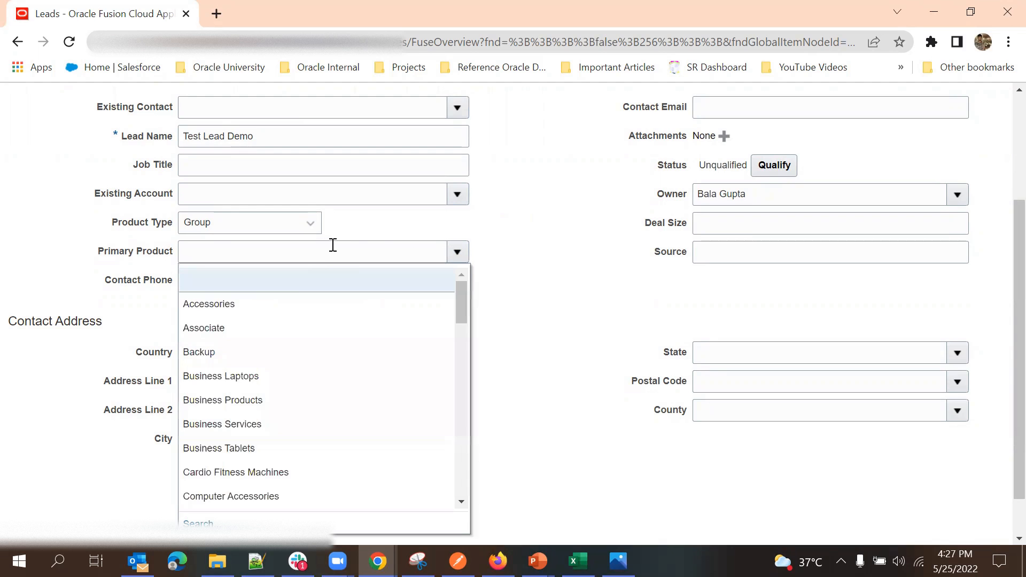
click(267, 302)
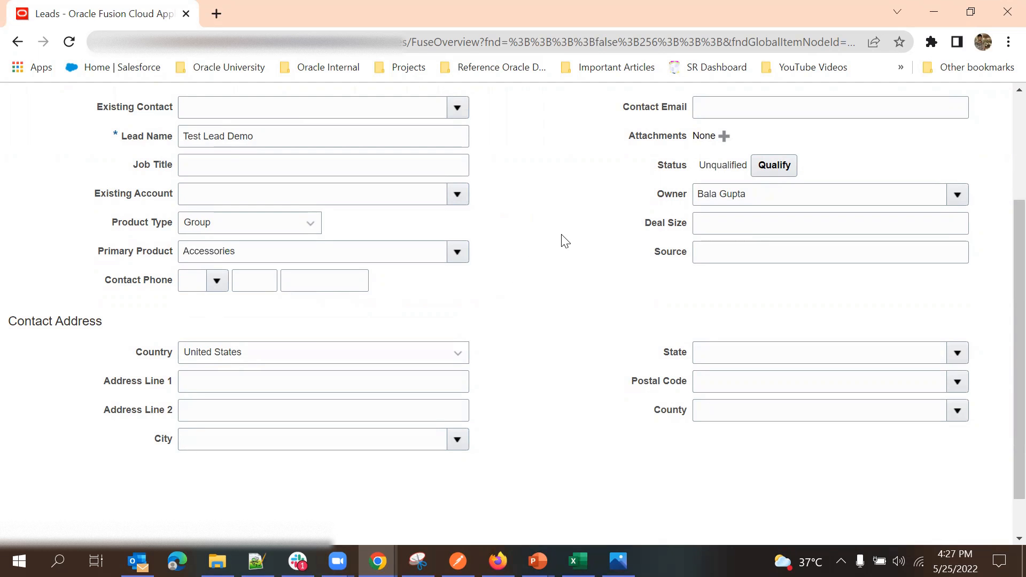
scroll(570, 234, up, 3)
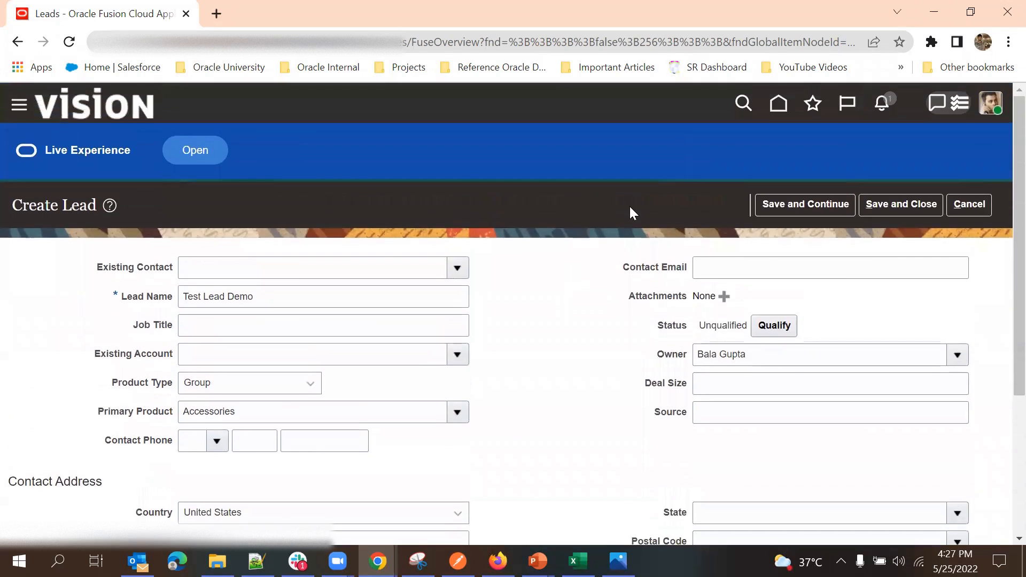
click(796, 205)
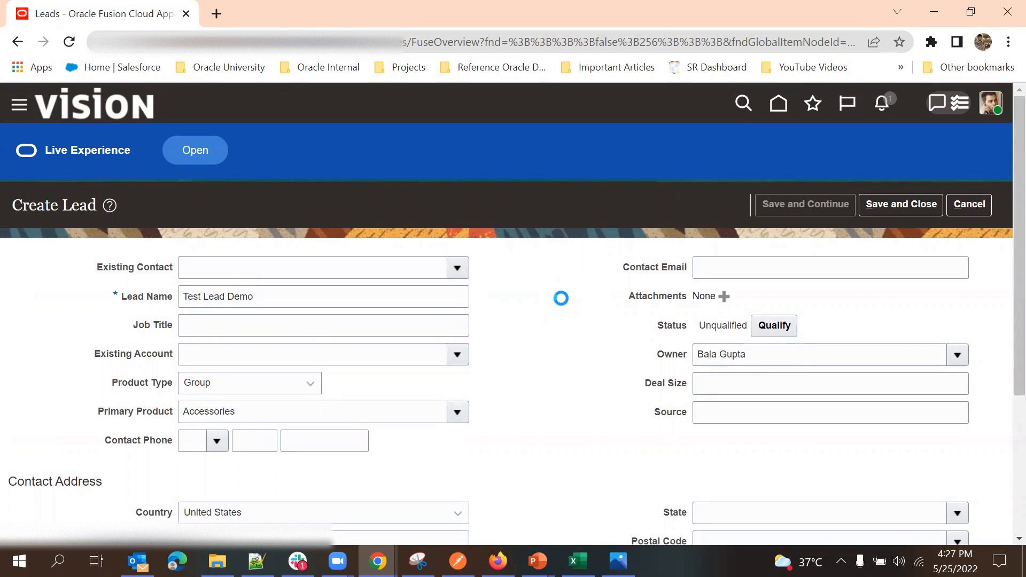
scroll(534, 411, down, 4)
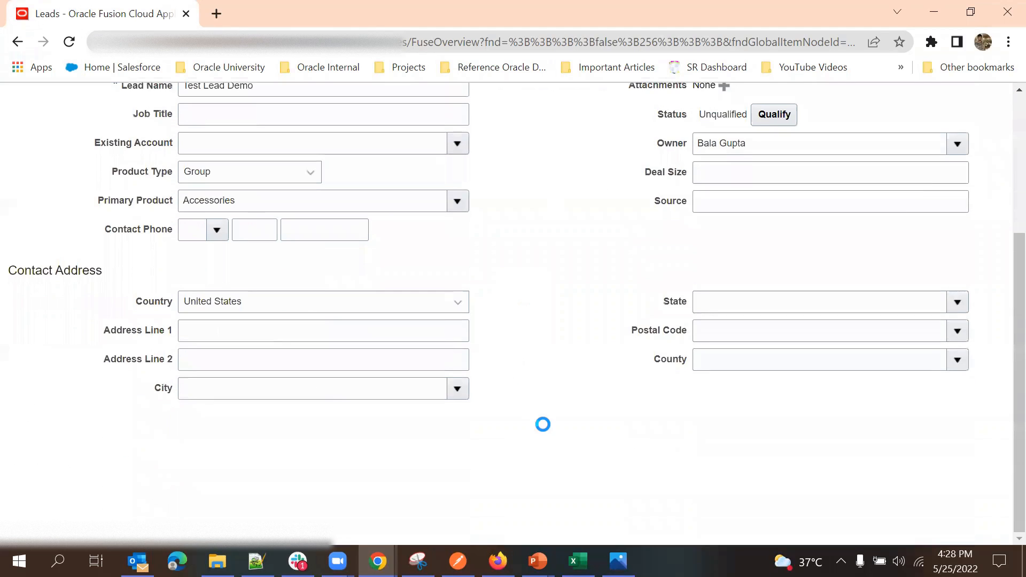
scroll(556, 278, up, 3)
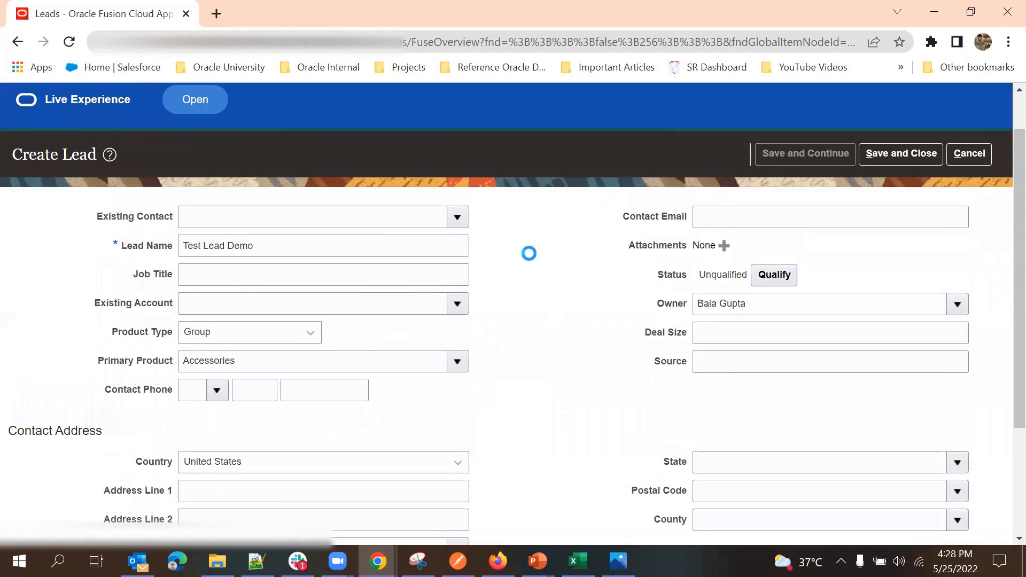
scroll(513, 334, down, 5)
scroll(550, 320, up, 5)
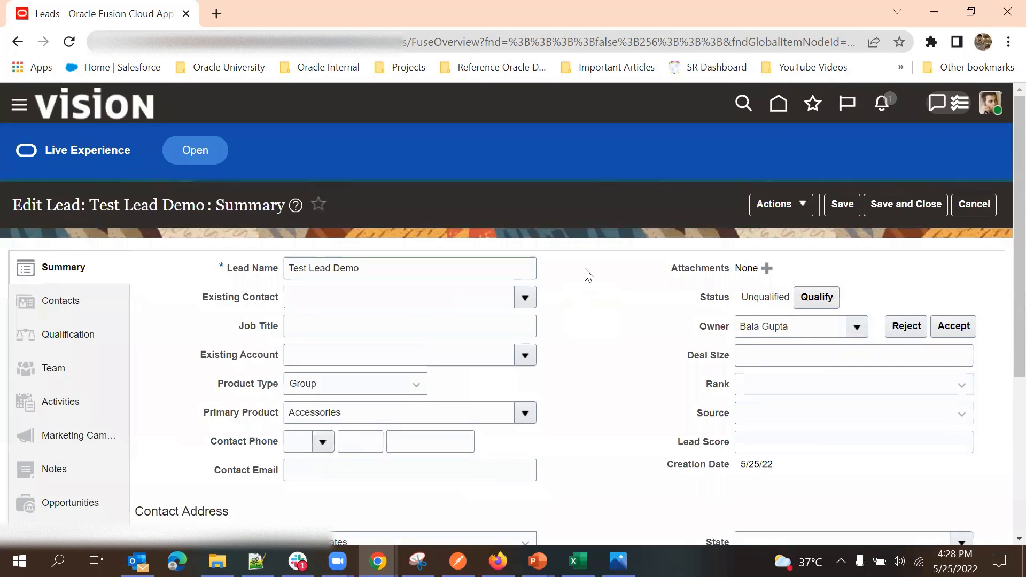
Review the saved lead's summary details, contact address and products section
scroll(588, 278, down, 3)
scroll(588, 283, up, 3)
scroll(622, 251, down, 3)
scroll(620, 257, up, 1)
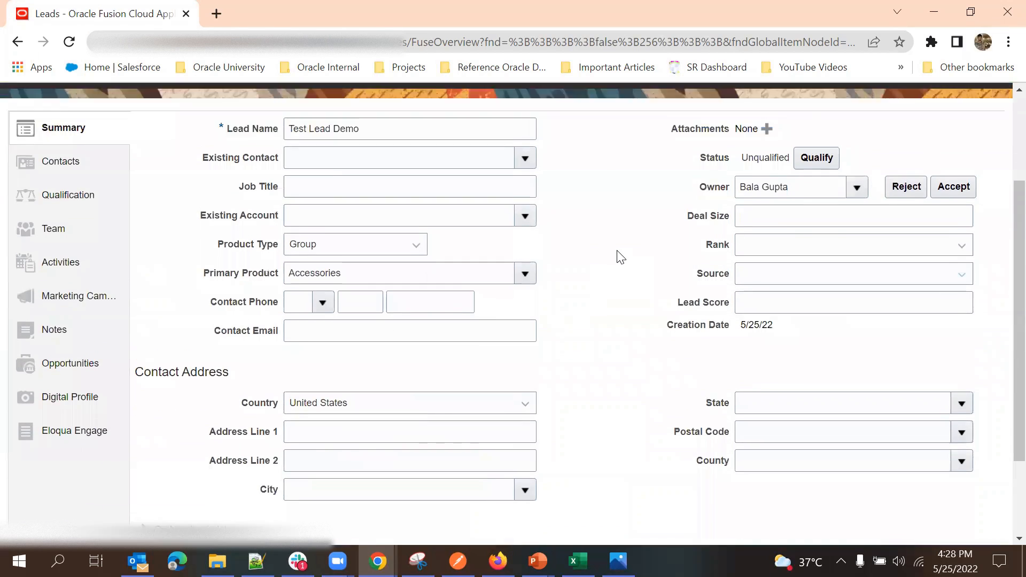
scroll(614, 256, up, 1)
scroll(612, 273, down, 3)
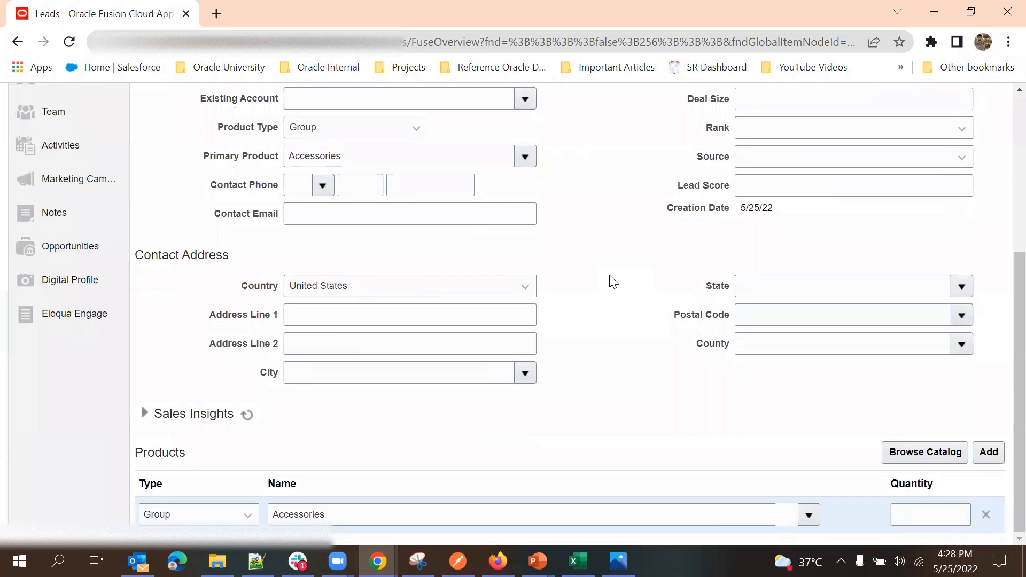
scroll(612, 278, up, 3)
scroll(612, 278, down, 1)
scroll(612, 278, down, 2)
scroll(611, 278, up, 3)
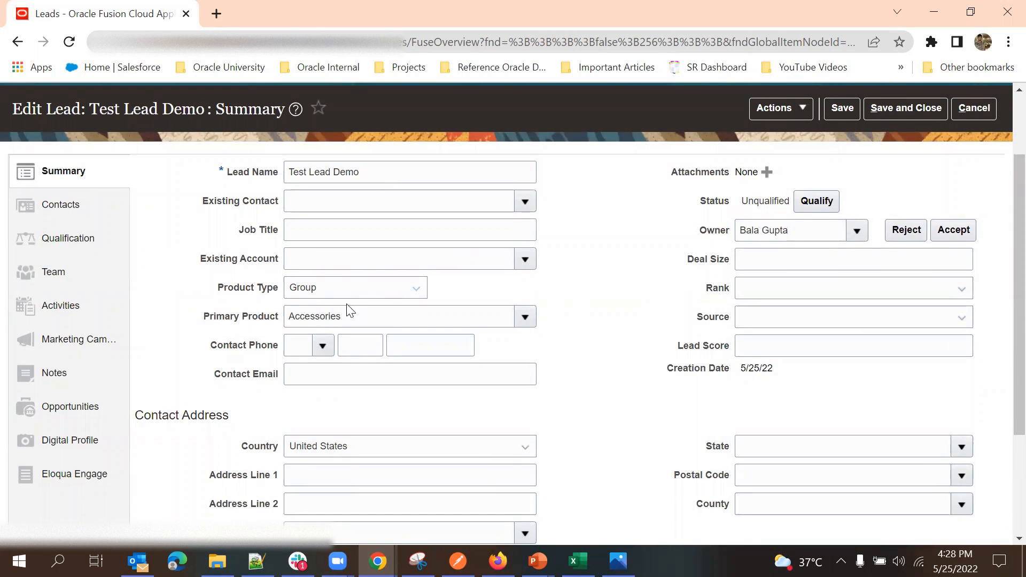
scroll(657, 262, down, 3)
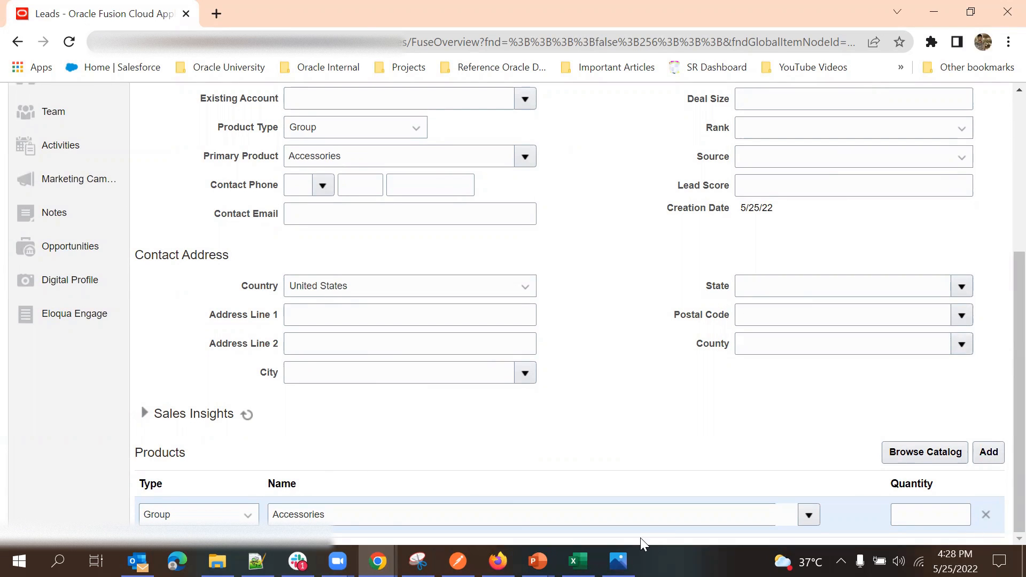
scroll(648, 437, up, 3)
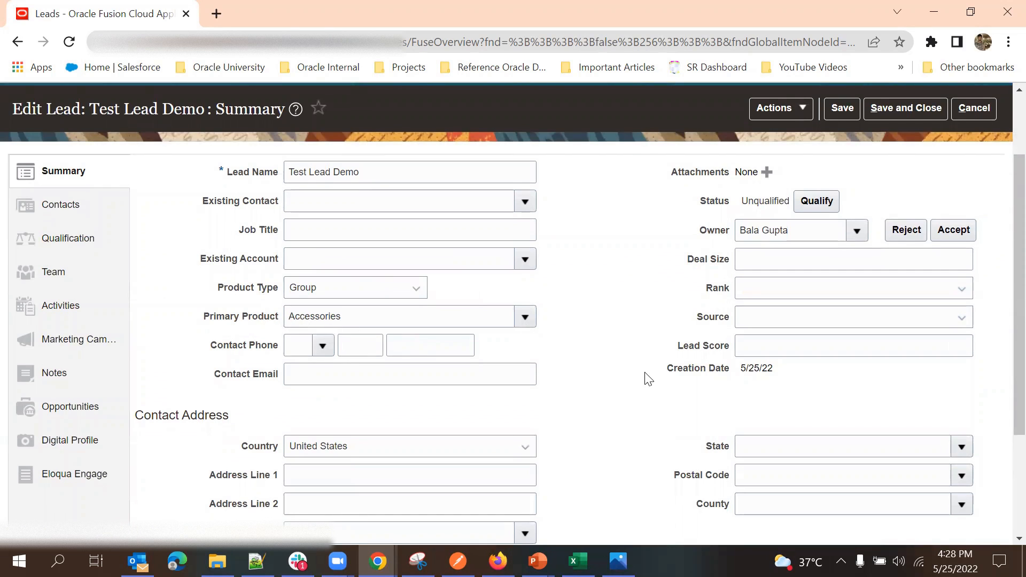
Add a second row to the lead's products and set its type to Product
scroll(648, 379, down, 3)
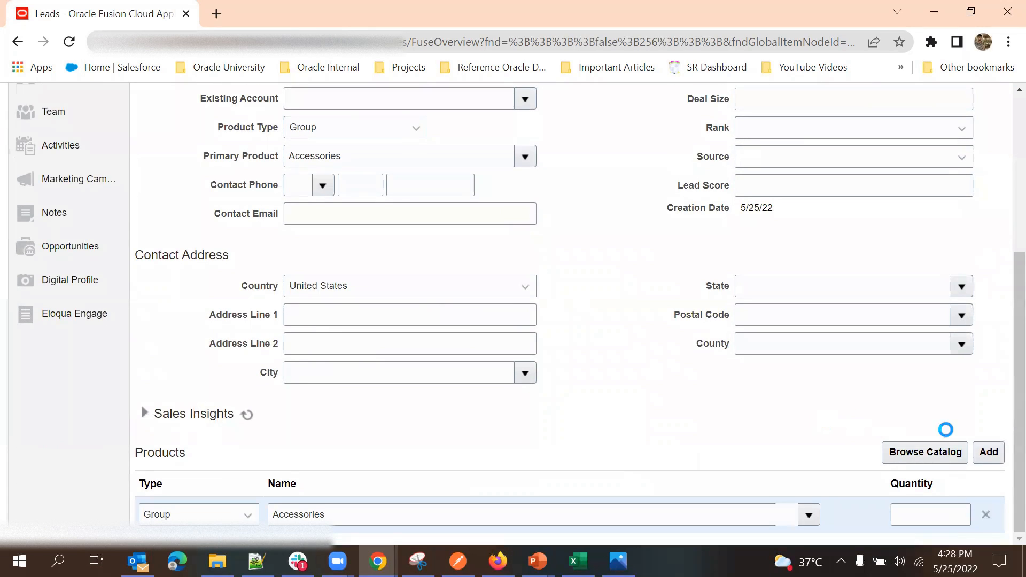
click(992, 456)
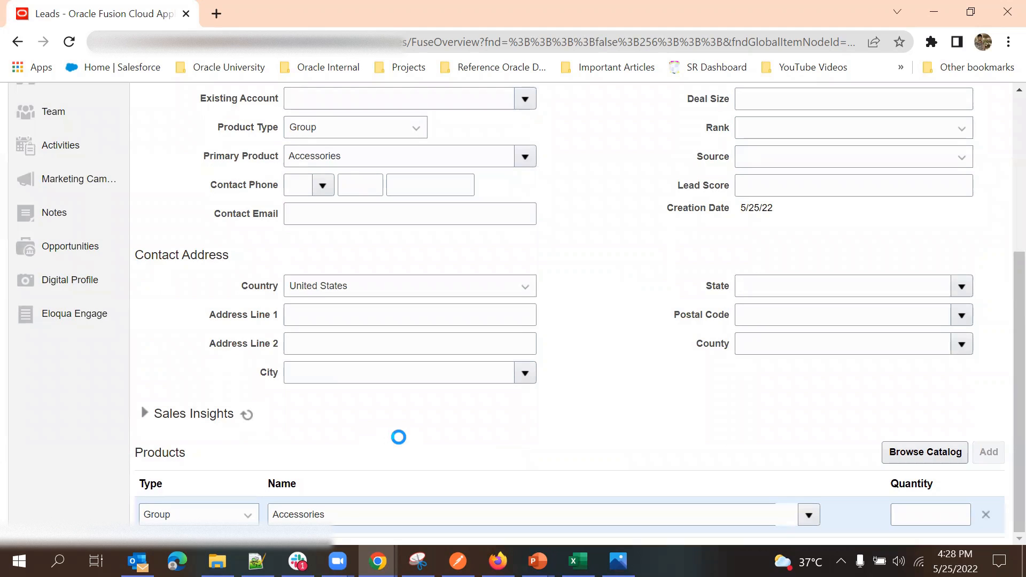
scroll(412, 433, down, 1)
click(224, 478)
click(403, 393)
click(246, 479)
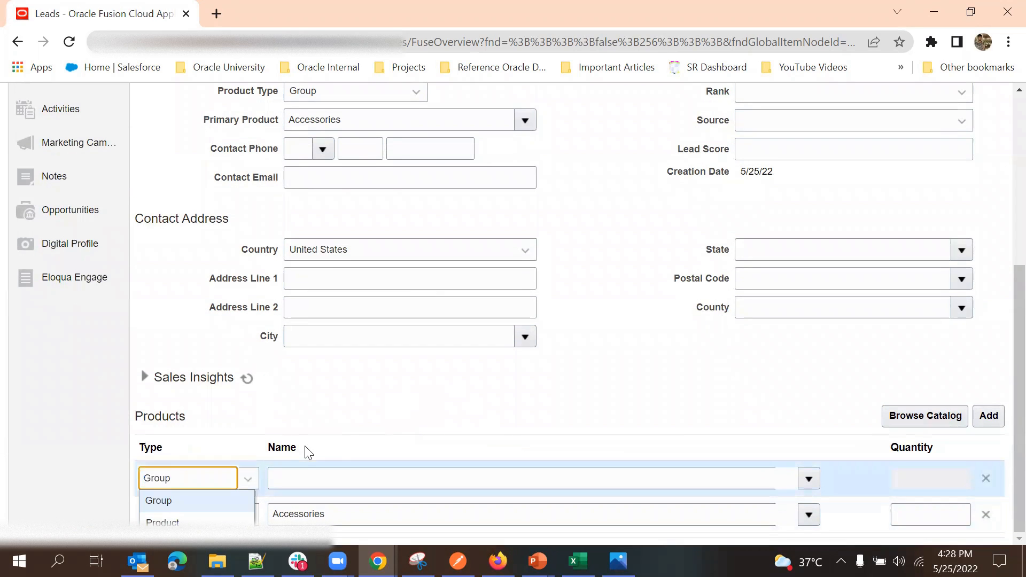
click(375, 394)
click(247, 479)
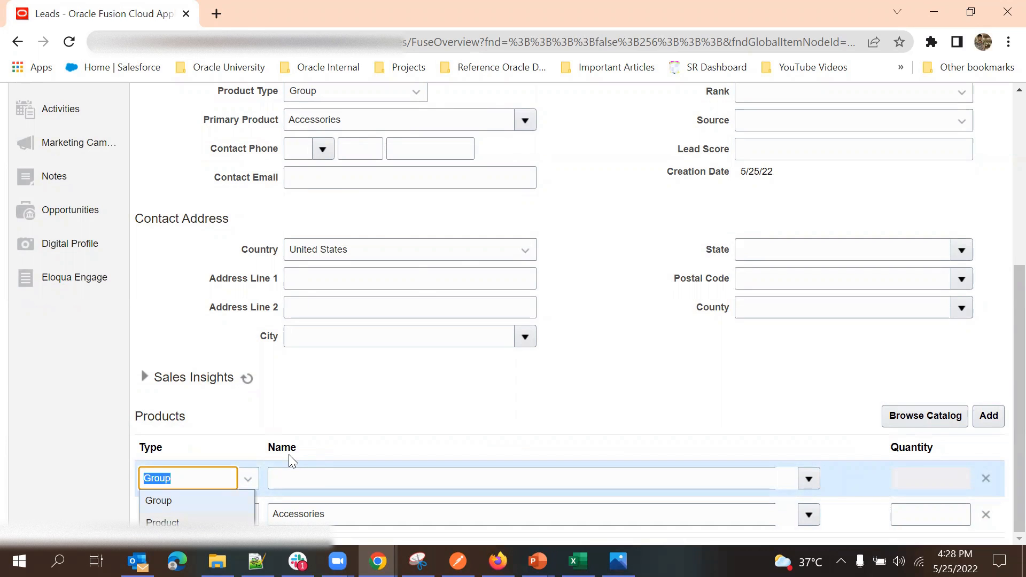
click(162, 523)
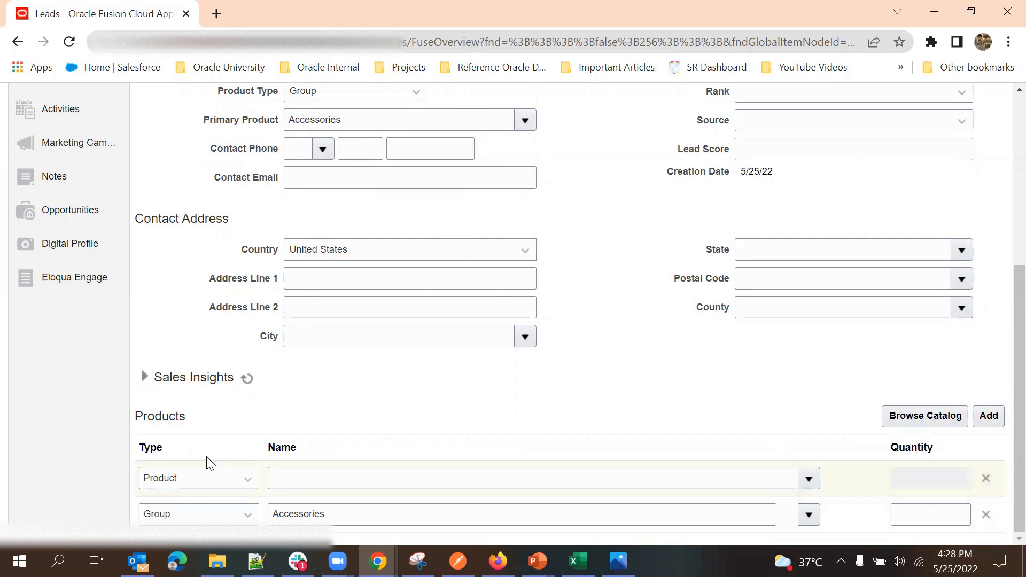
click(250, 415)
Open the sales catalog browser from the lead's products section
click(906, 415)
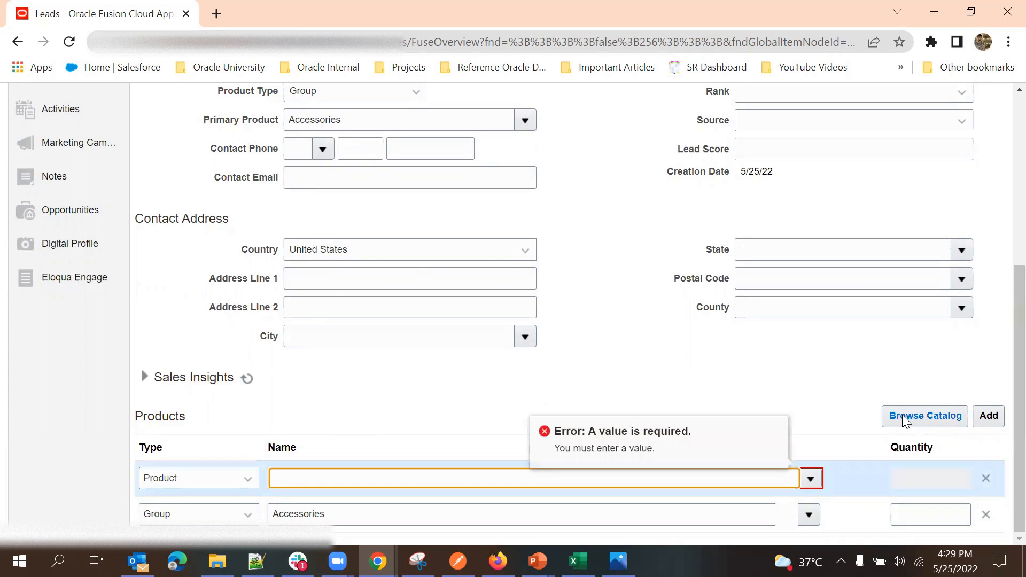
click(811, 479)
click(735, 347)
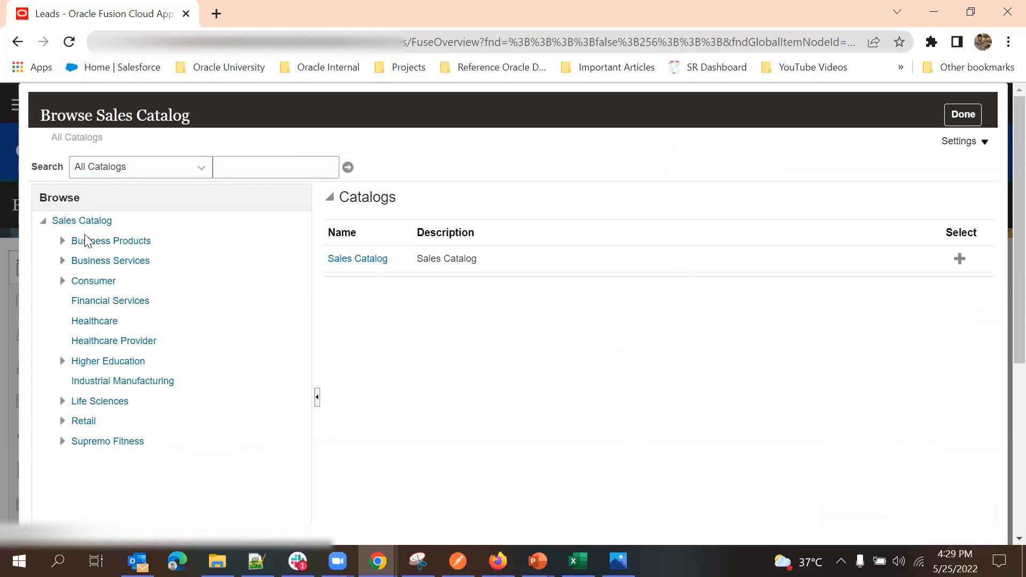
Browse the sales catalog to the Green Servers group under Business Products > Servers
click(62, 281)
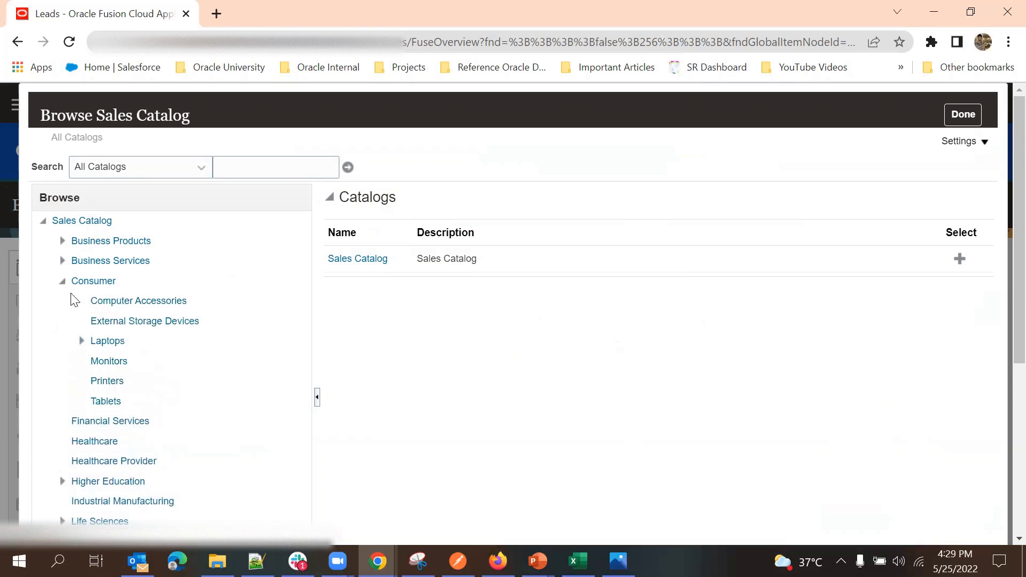
click(62, 281)
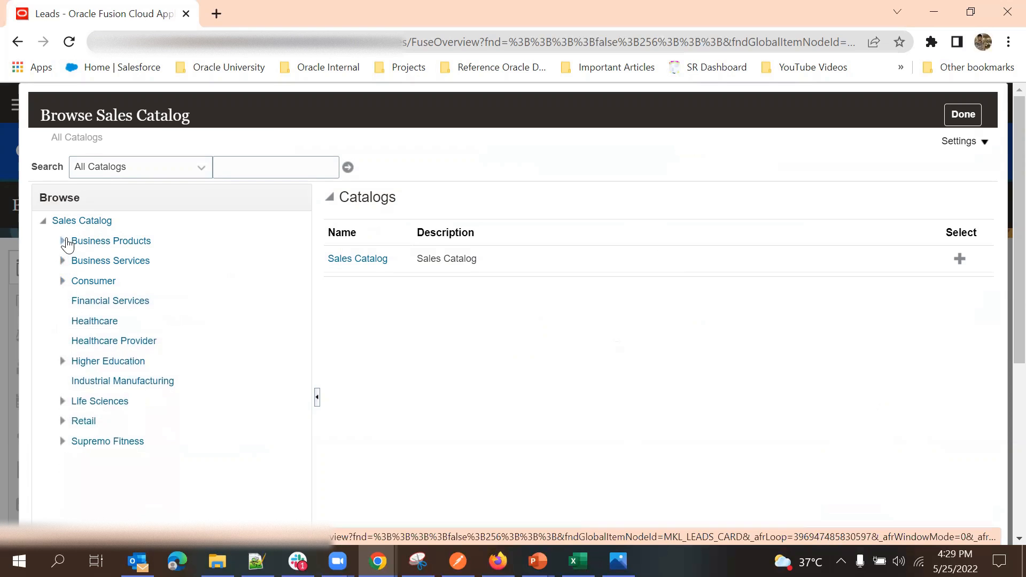
click(62, 241)
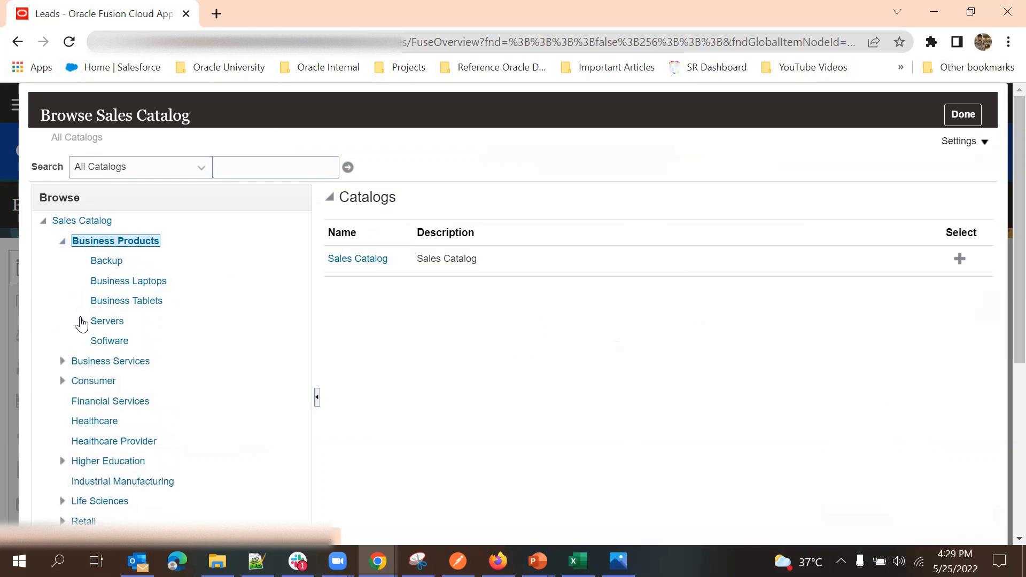
click(81, 320)
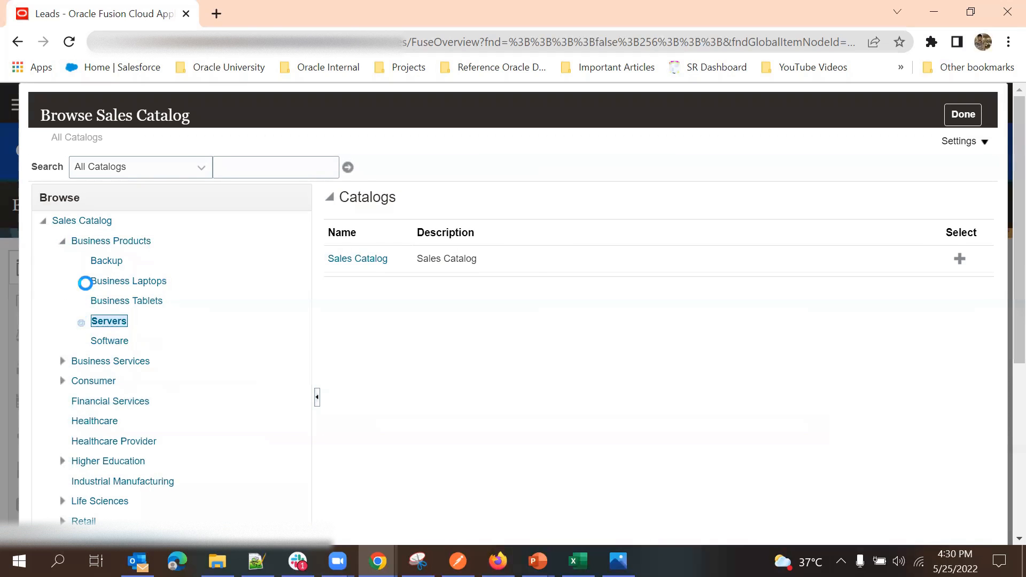
click(85, 322)
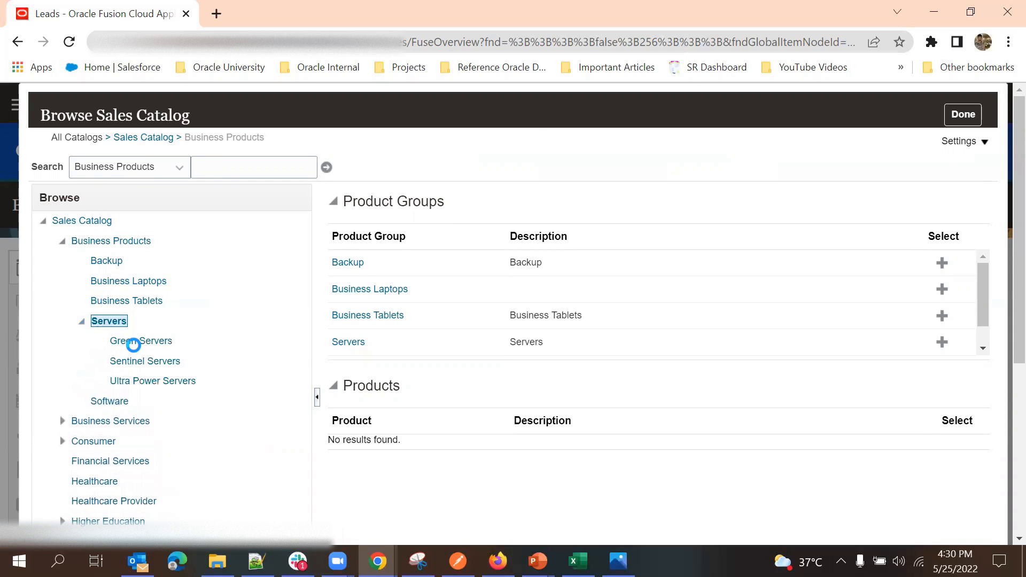
click(138, 341)
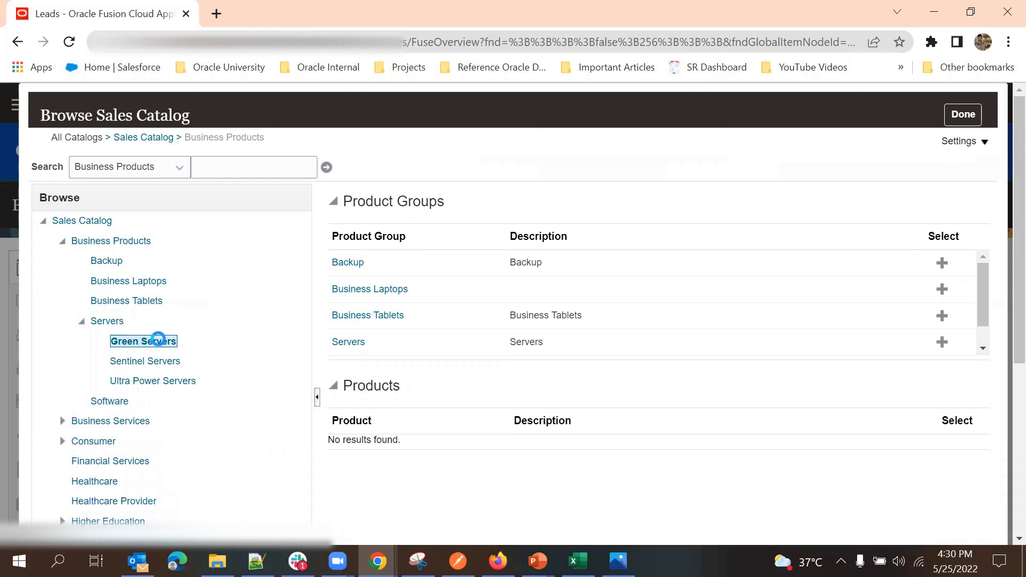
click(145, 340)
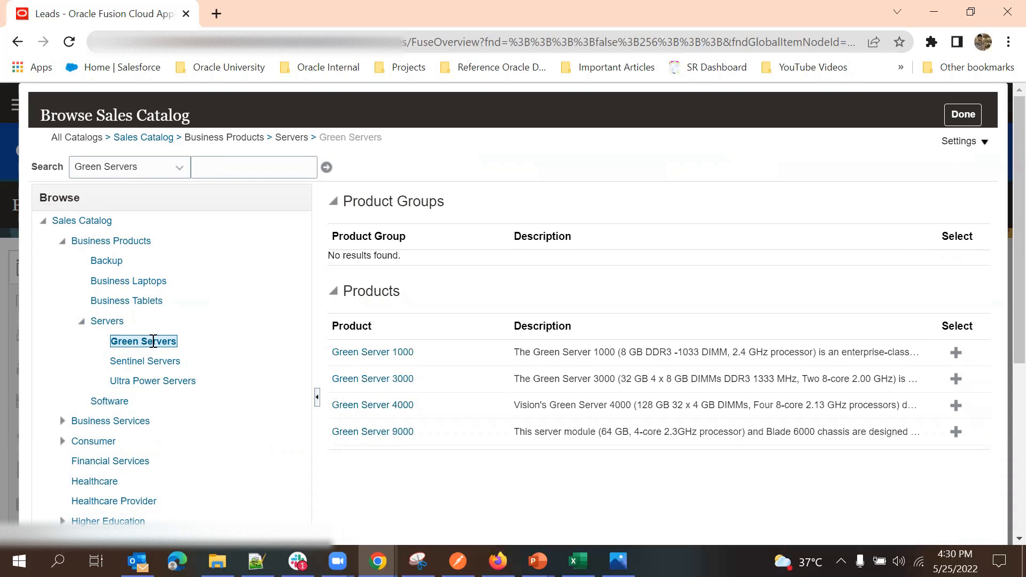
click(110, 320)
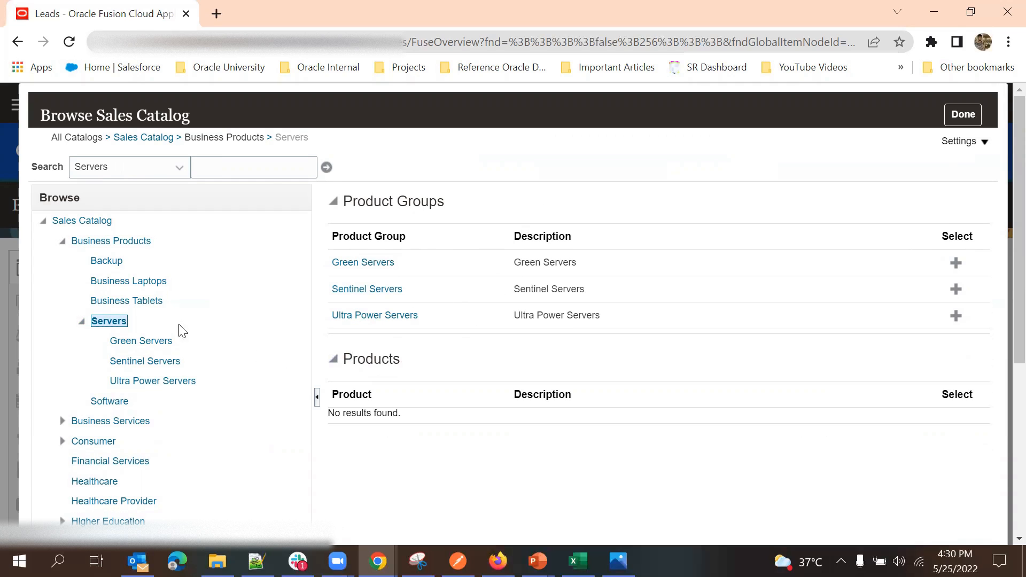
click(144, 340)
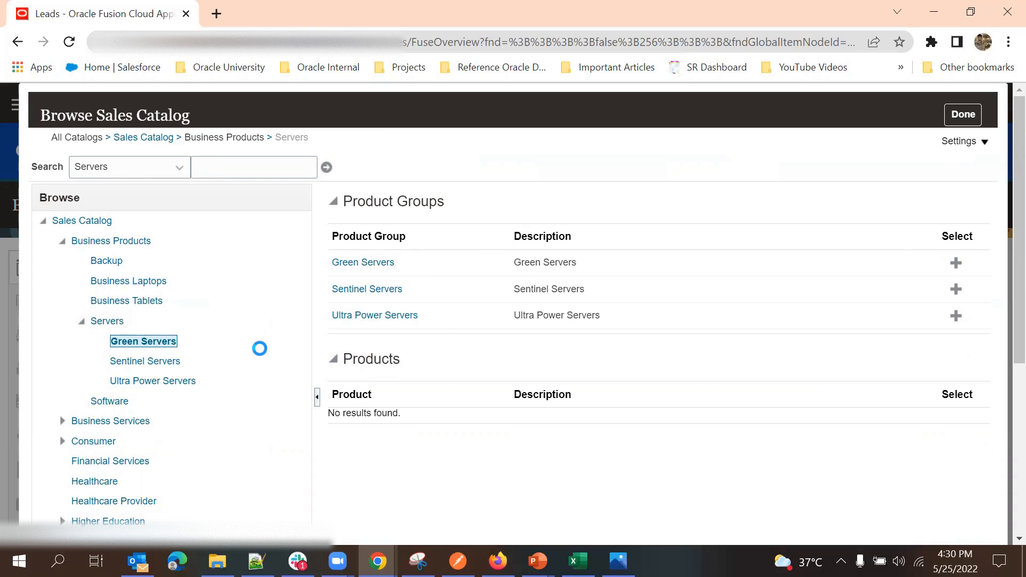
Add Green Server 1000 from the Green Servers group to the lead and finish browsing the catalog
scroll(260, 343, down, 1)
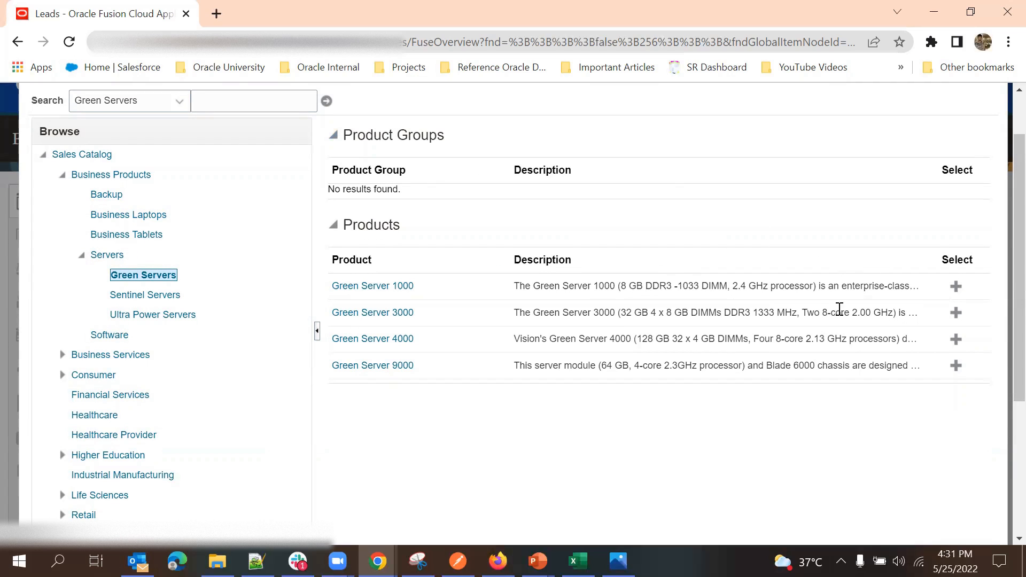
click(955, 287)
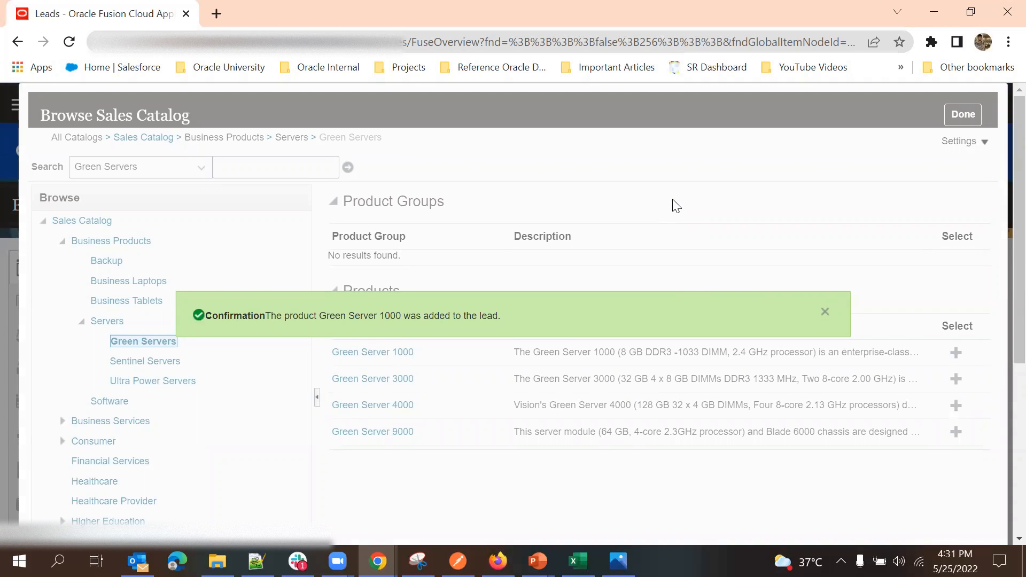
click(963, 114)
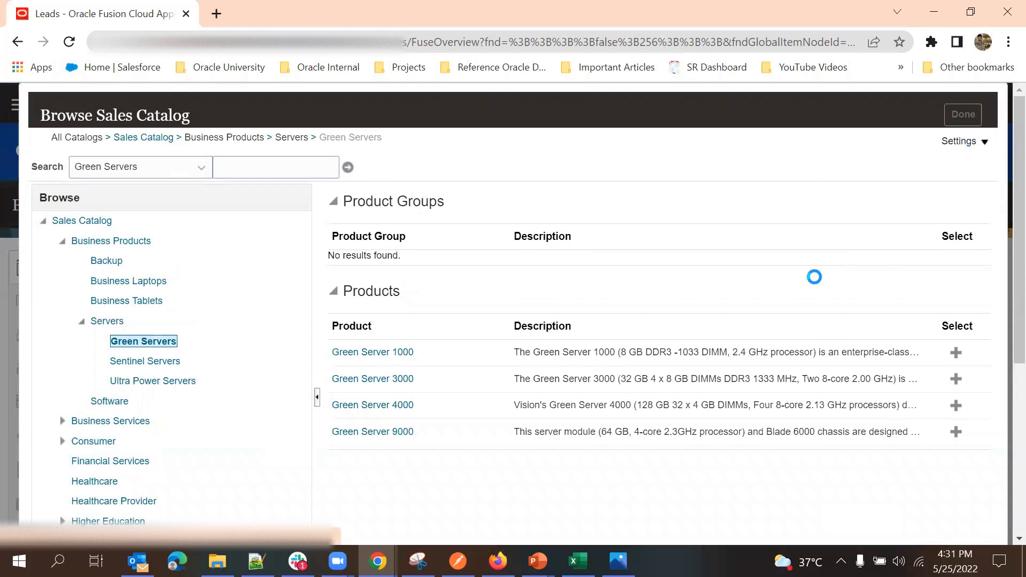
Check the rows in the lead's products section and save the lead
scroll(453, 407, down, 5)
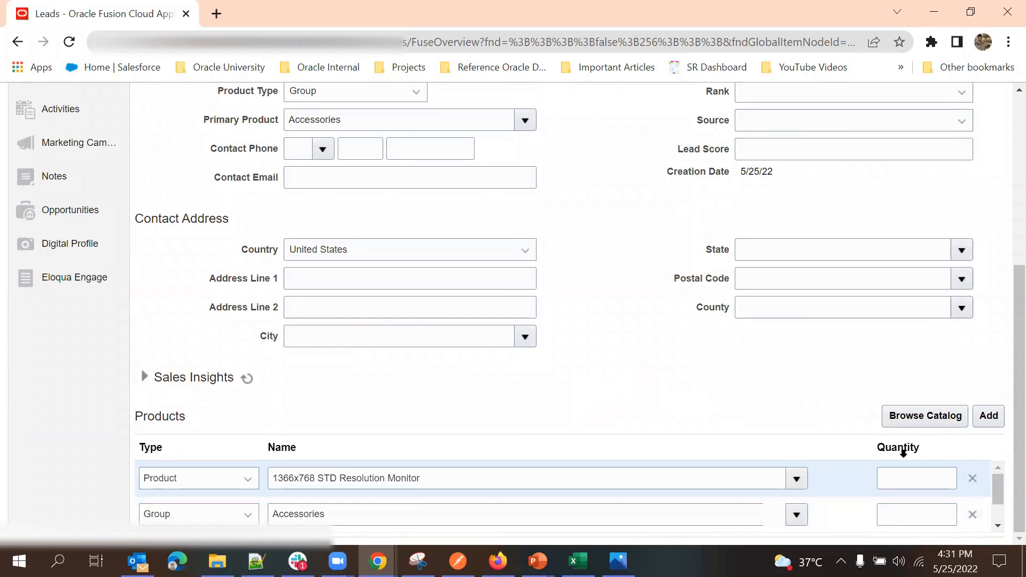
scroll(916, 481, down, 1)
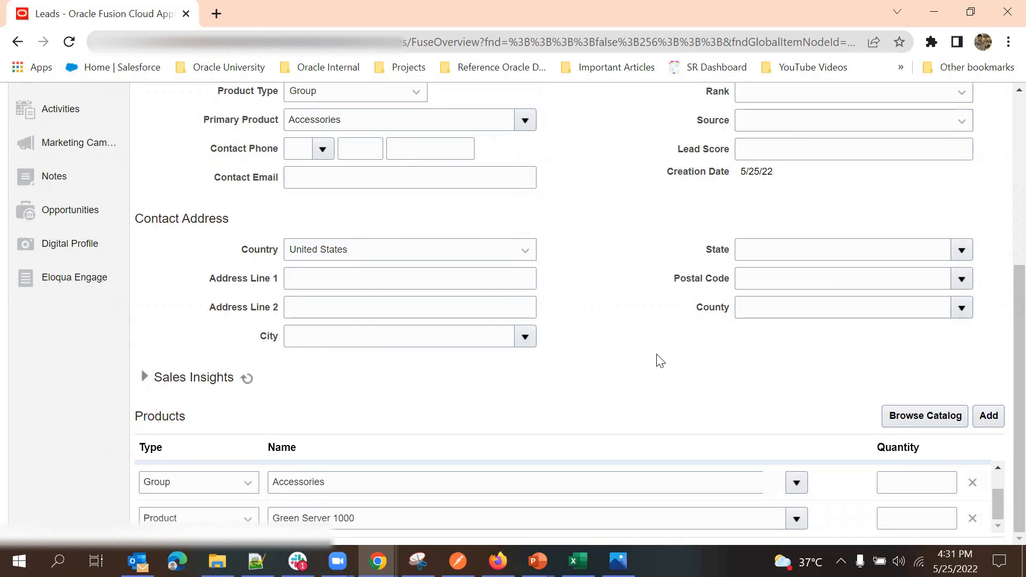
scroll(657, 363, up, 5)
scroll(636, 337, down, 2)
scroll(649, 327, up, 2)
click(842, 205)
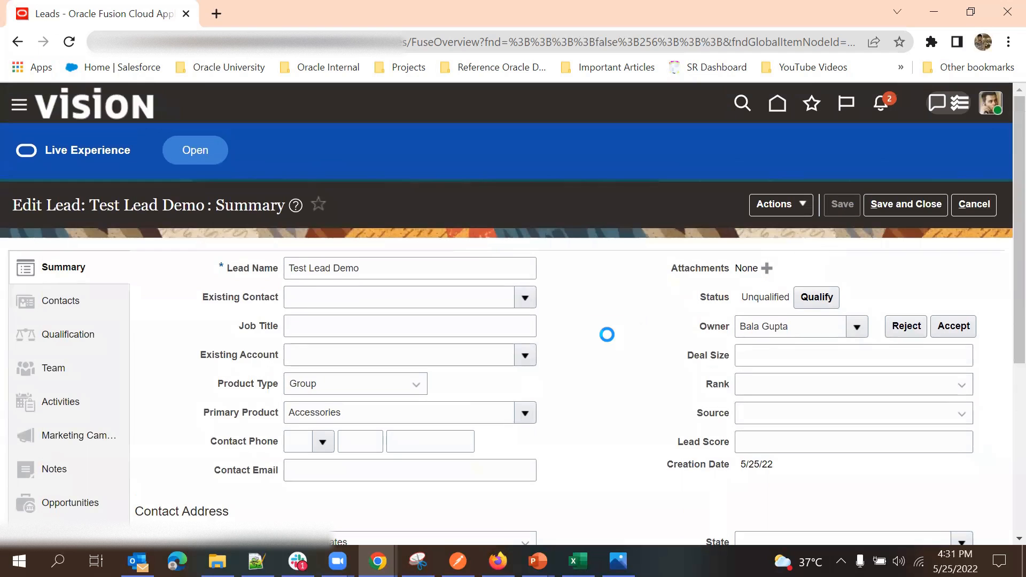
Review the lead's summary fields and the available Rank options without selecting one
scroll(625, 300, down, 2)
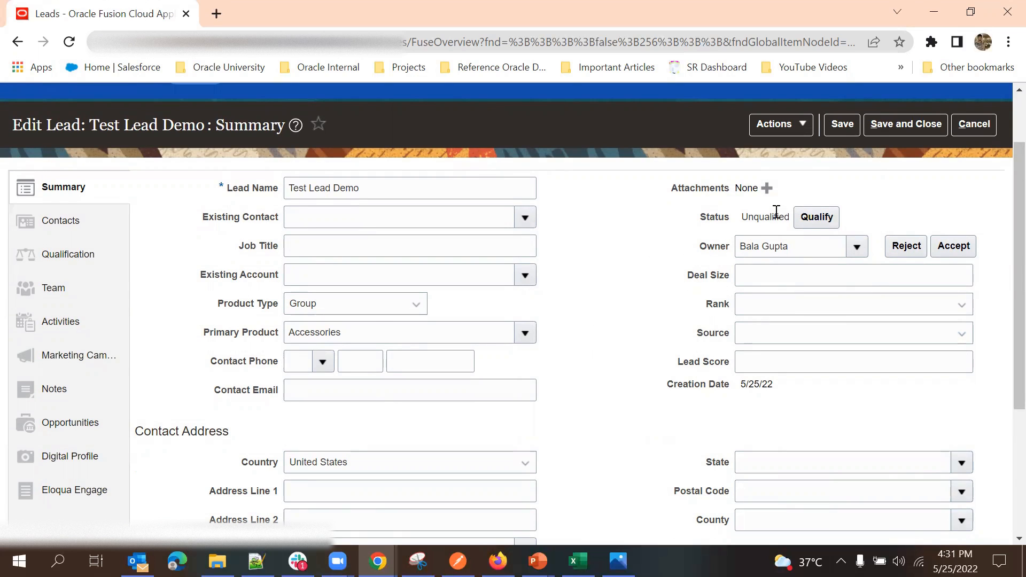
scroll(451, 380, down, 2)
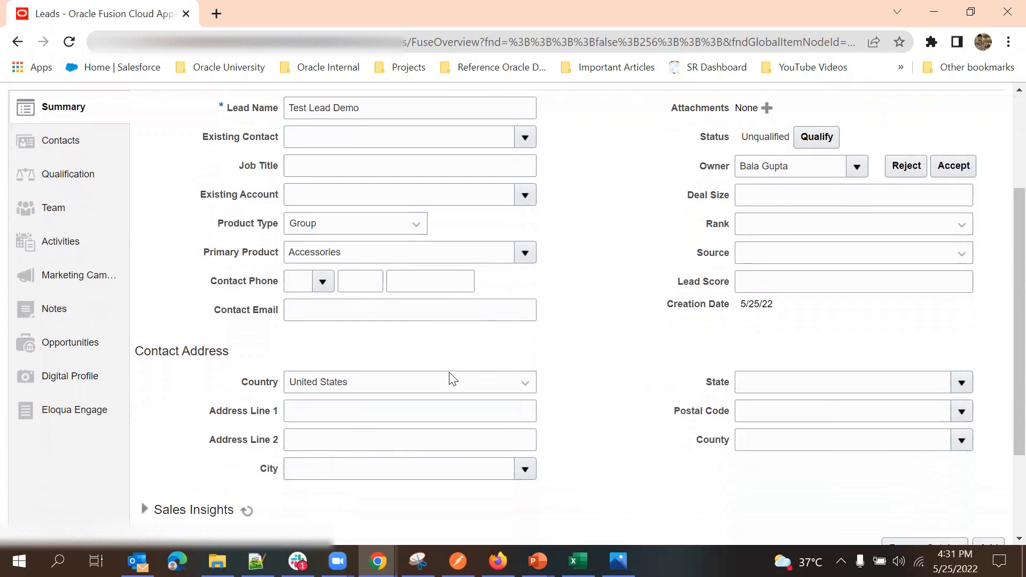
scroll(479, 337, down, 3)
scroll(615, 357, up, 5)
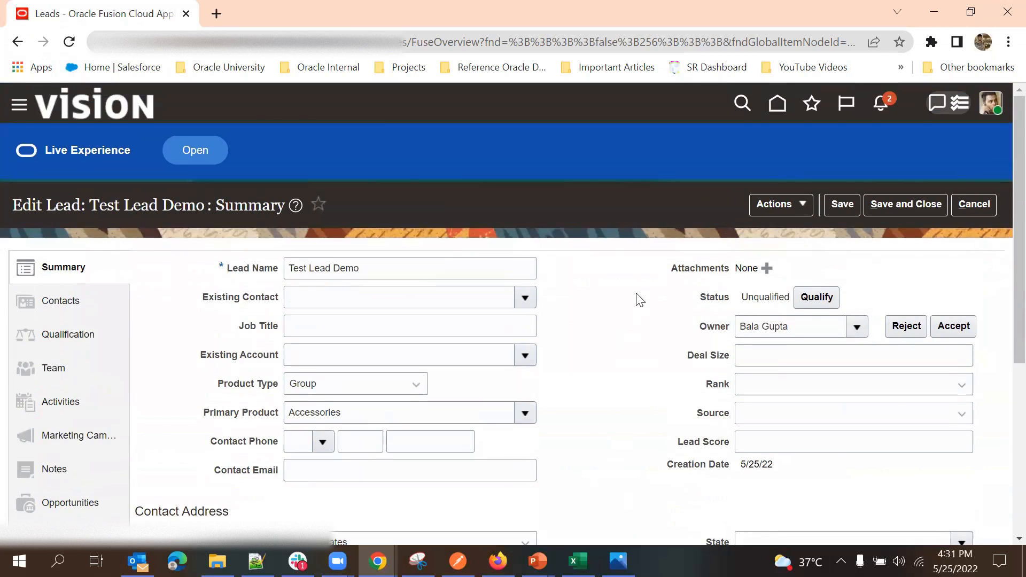
scroll(640, 303, down, 4)
scroll(635, 302, up, 1)
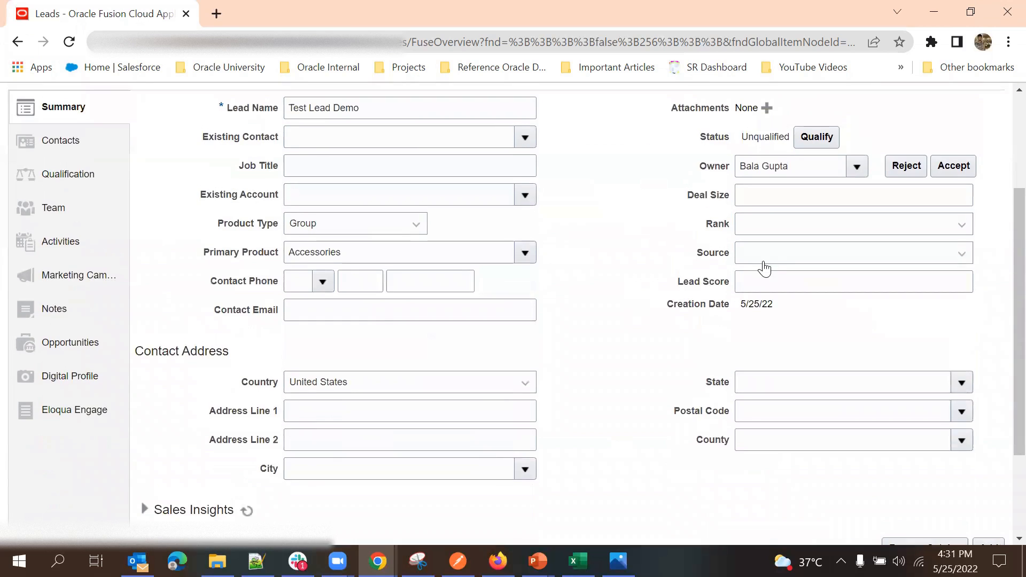
click(759, 227)
click(787, 219)
click(759, 226)
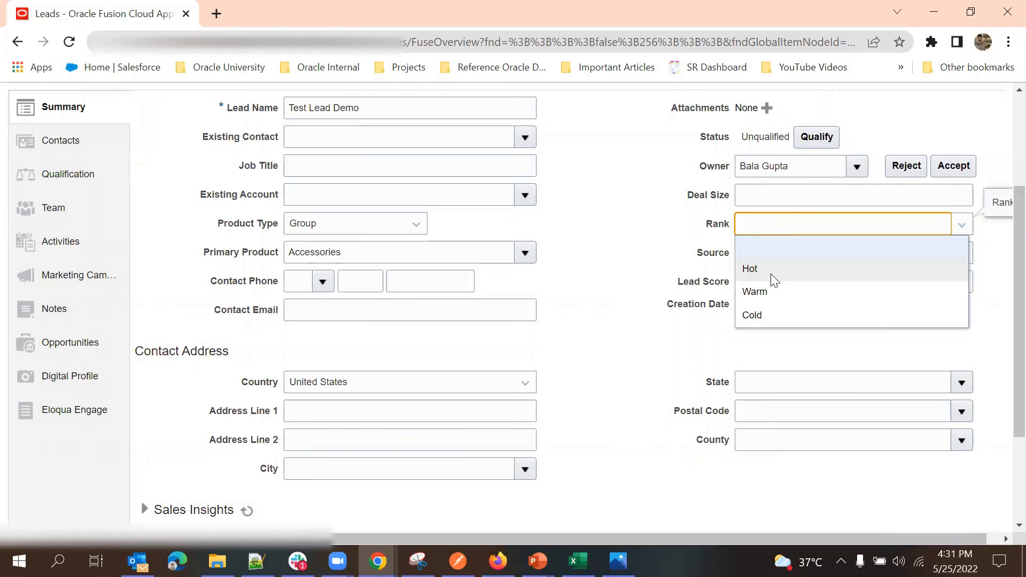
click(636, 328)
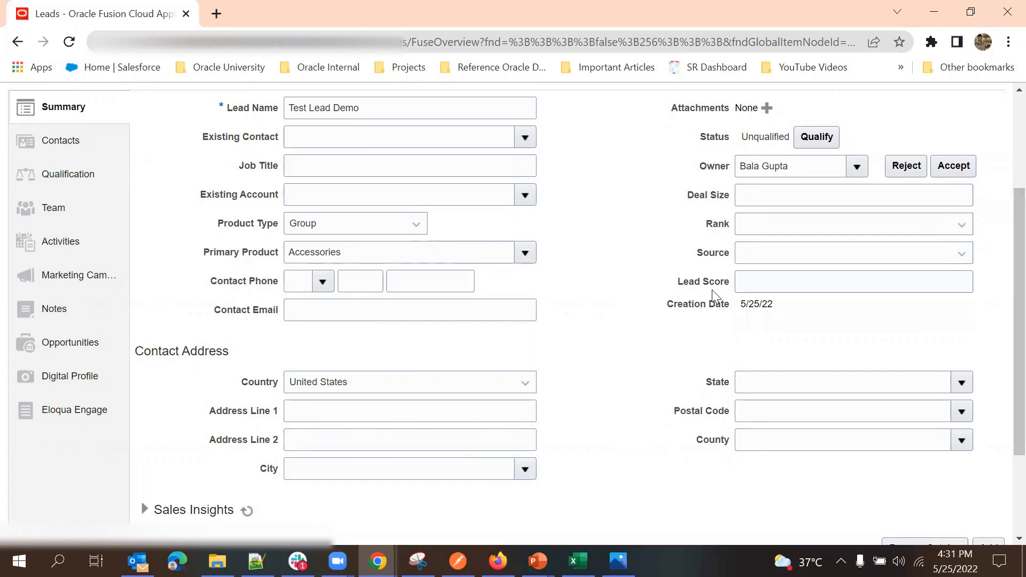
Examine the available Source options for the lead without selecting one
click(770, 248)
click(741, 250)
click(743, 253)
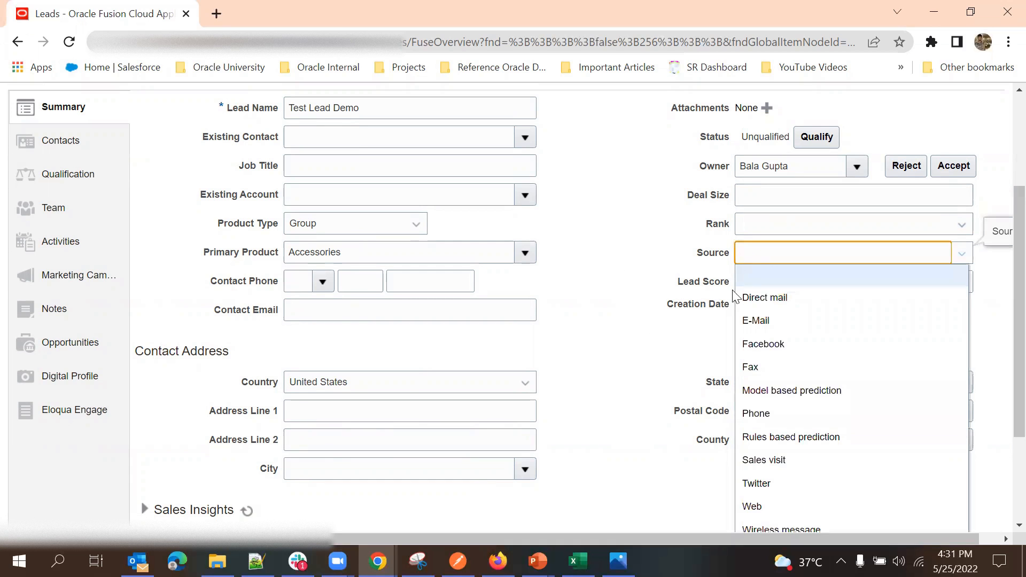
scroll(785, 267, down, 2)
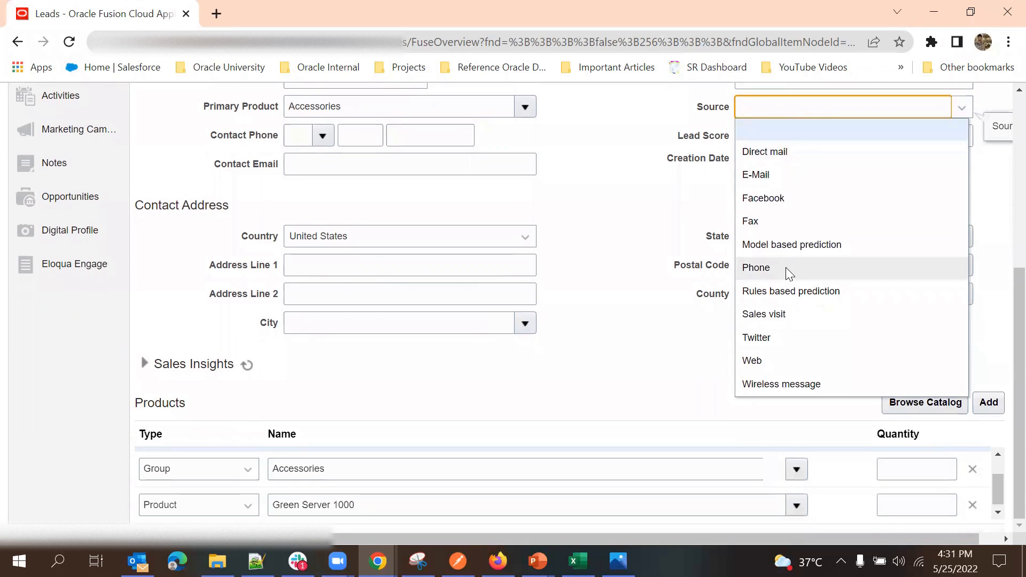
scroll(785, 268, up, 1)
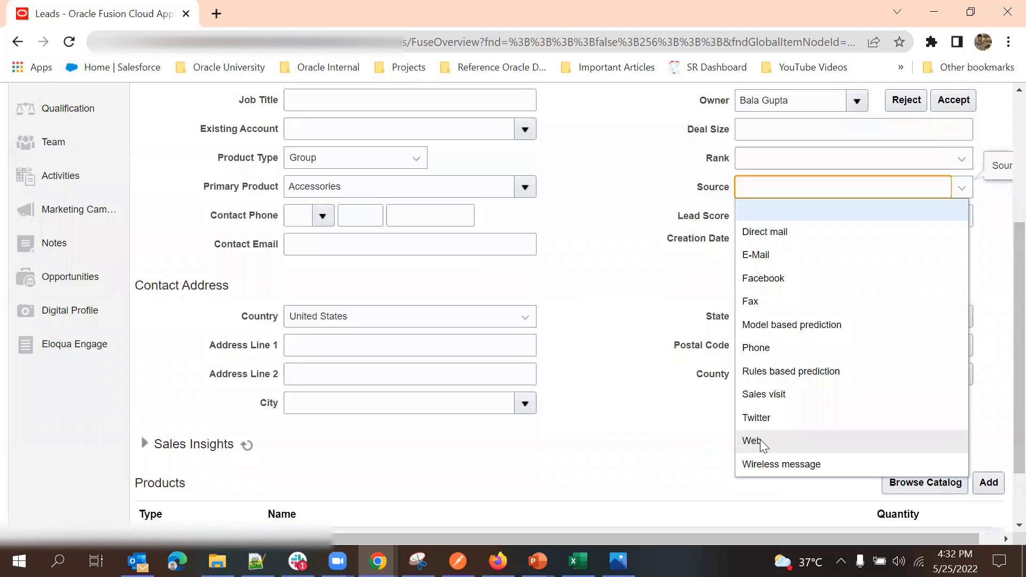
click(626, 270)
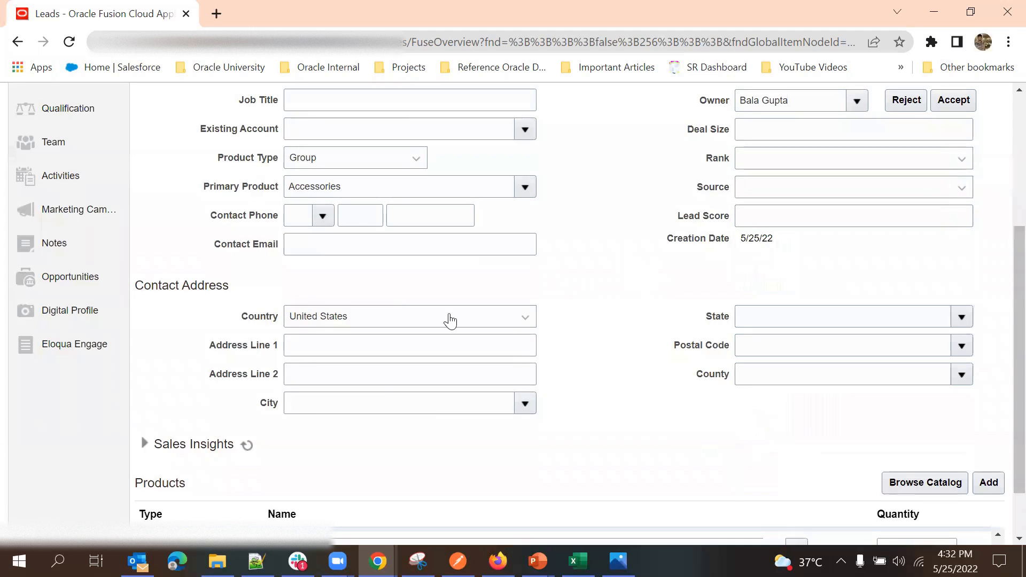
Add a qualification to the lead using the Default Lead Qualification template and continue to its questionnaire
scroll(192, 273, up, 3)
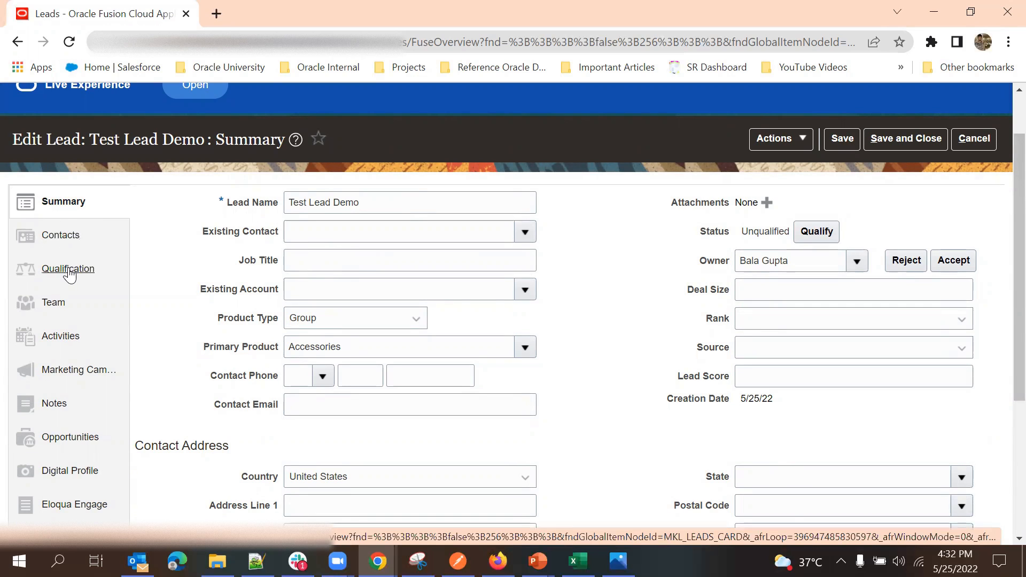
click(68, 269)
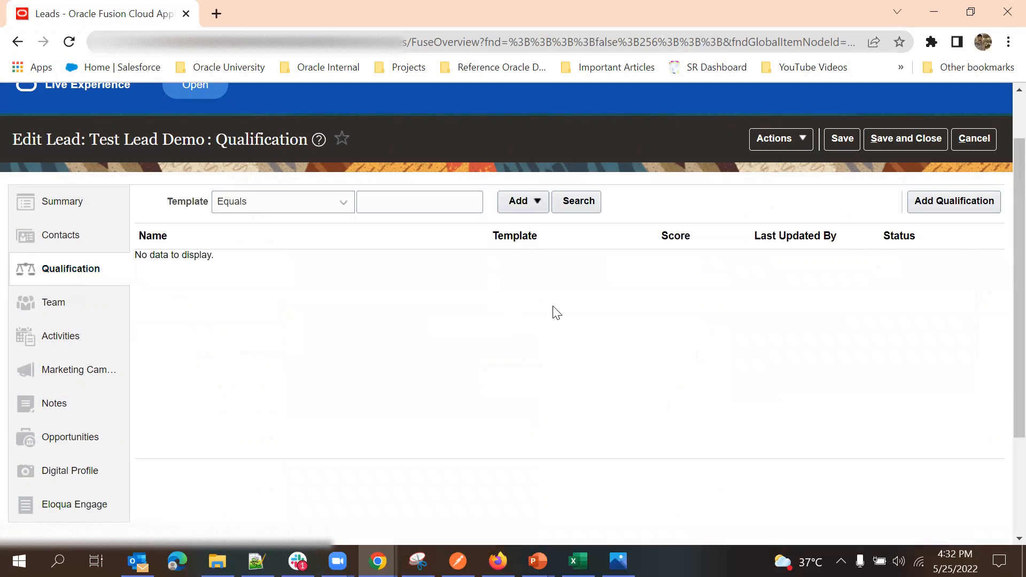
click(917, 210)
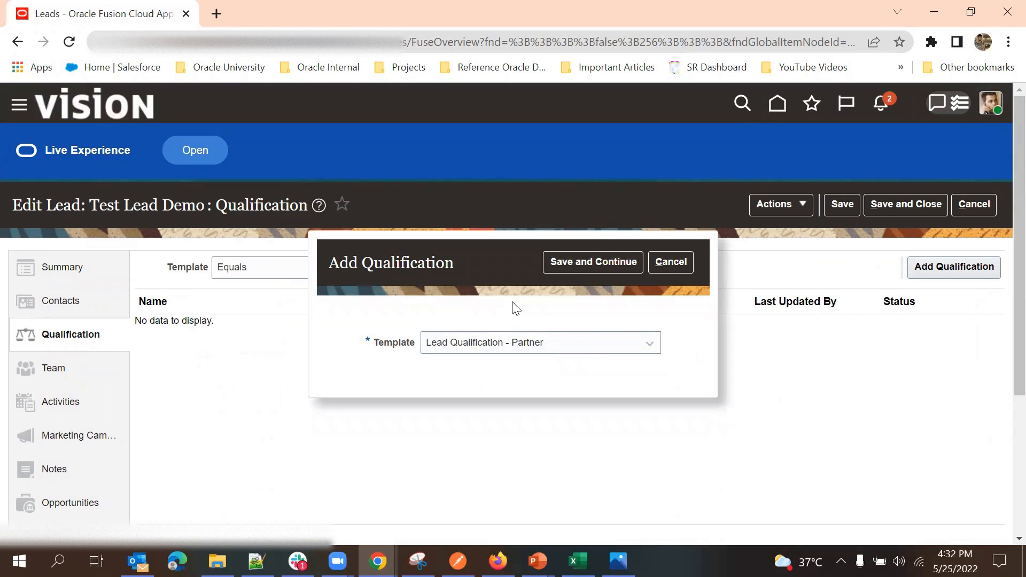
click(485, 345)
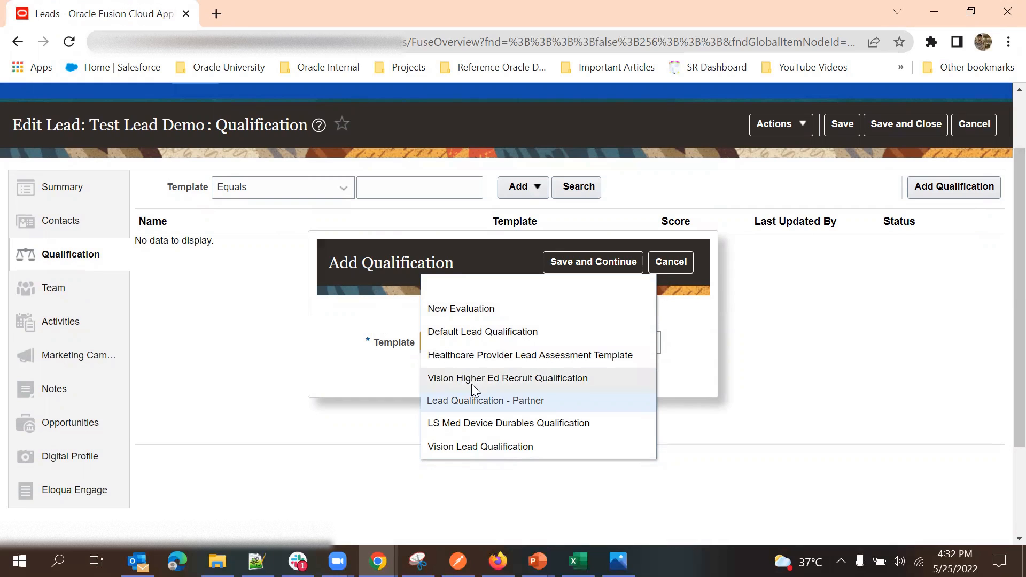
click(511, 335)
click(622, 264)
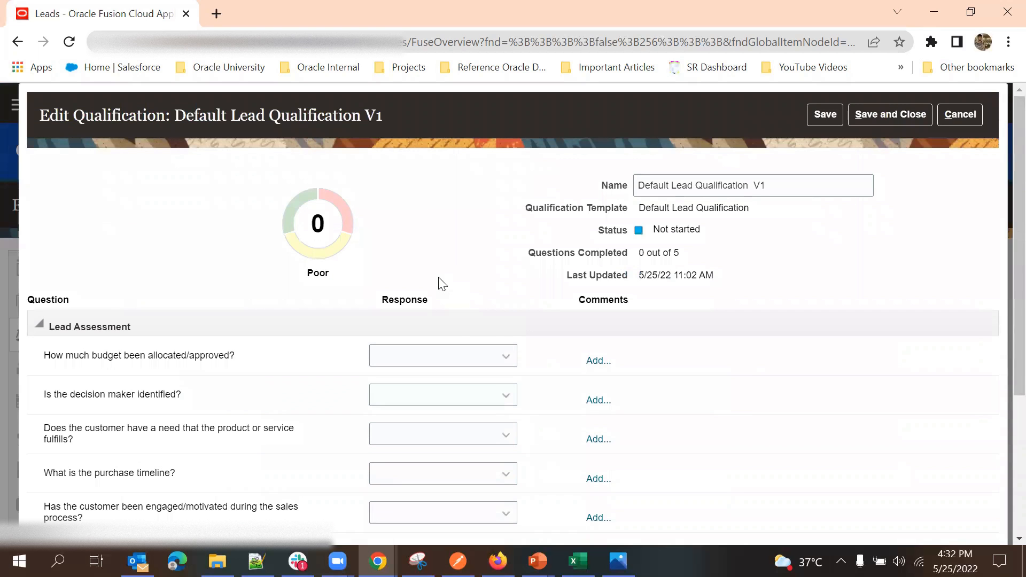
Answer the allocated budget question with > 500,000 and the decision maker question with No
scroll(442, 284, down, 3)
click(445, 200)
click(440, 239)
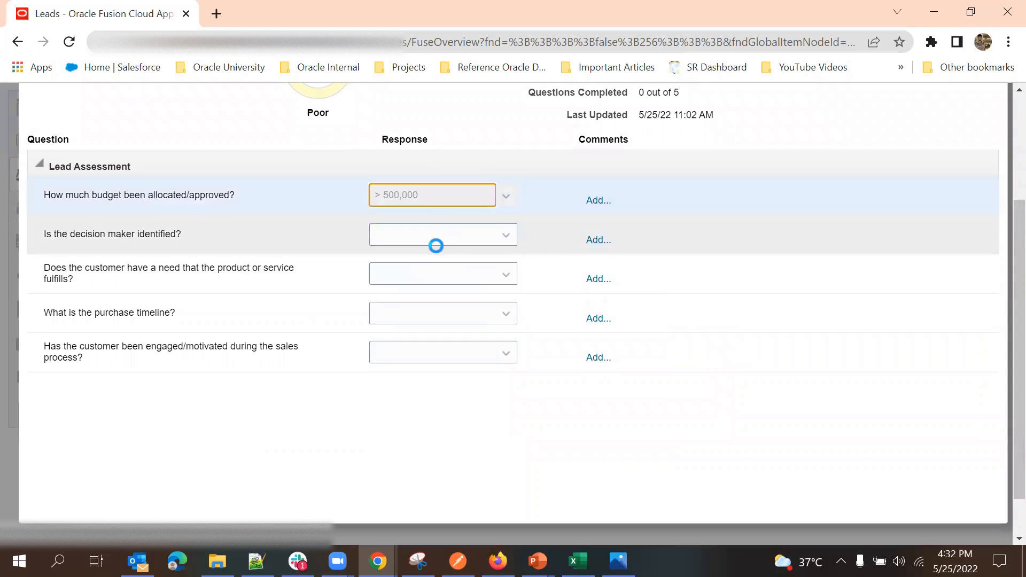
scroll(446, 283, down, 3)
click(438, 249)
click(435, 300)
Answer the customer need question with Yes and the purchase timeline question with 30 - 60 Days
click(393, 274)
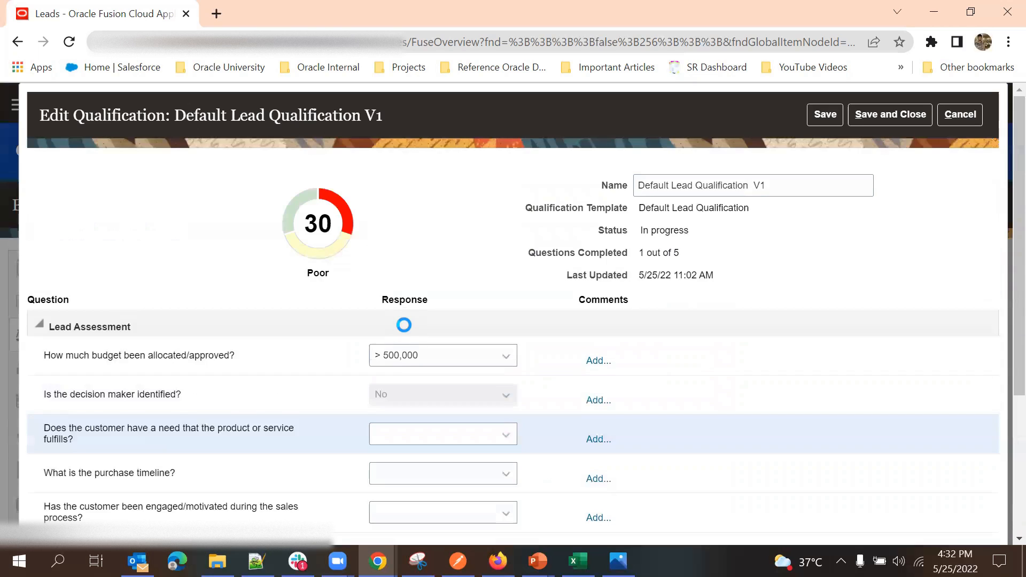
scroll(453, 346, down, 2)
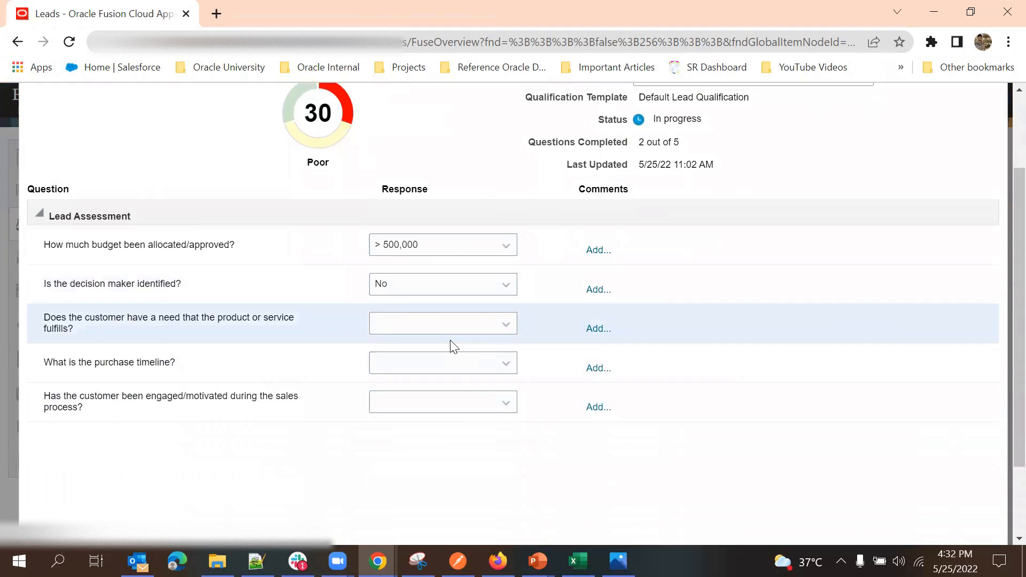
scroll(450, 342, down, 1)
click(410, 273)
click(412, 316)
click(413, 314)
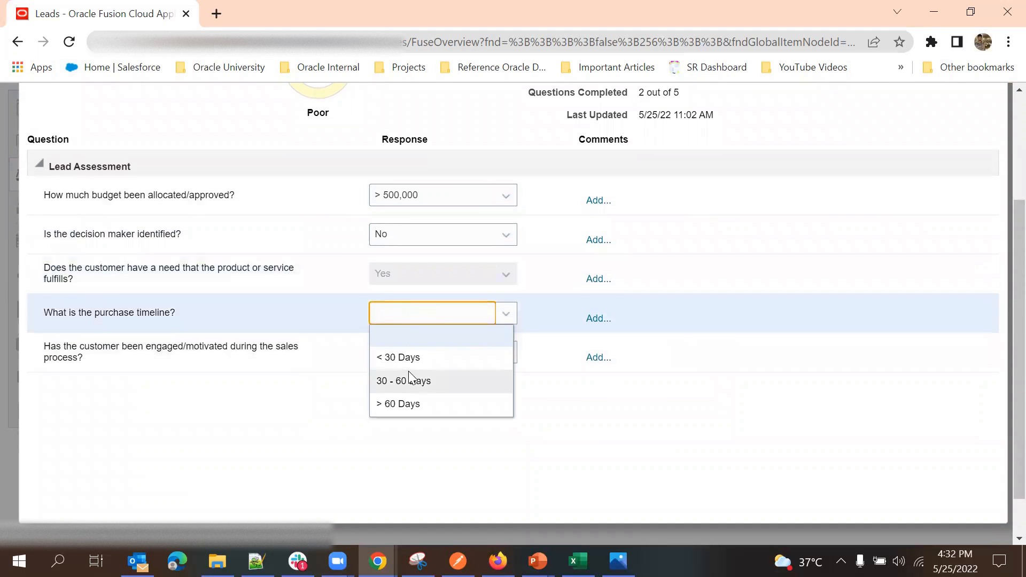
click(409, 381)
Answer the customer engagement question with Yes, and save and close the qualification
click(406, 350)
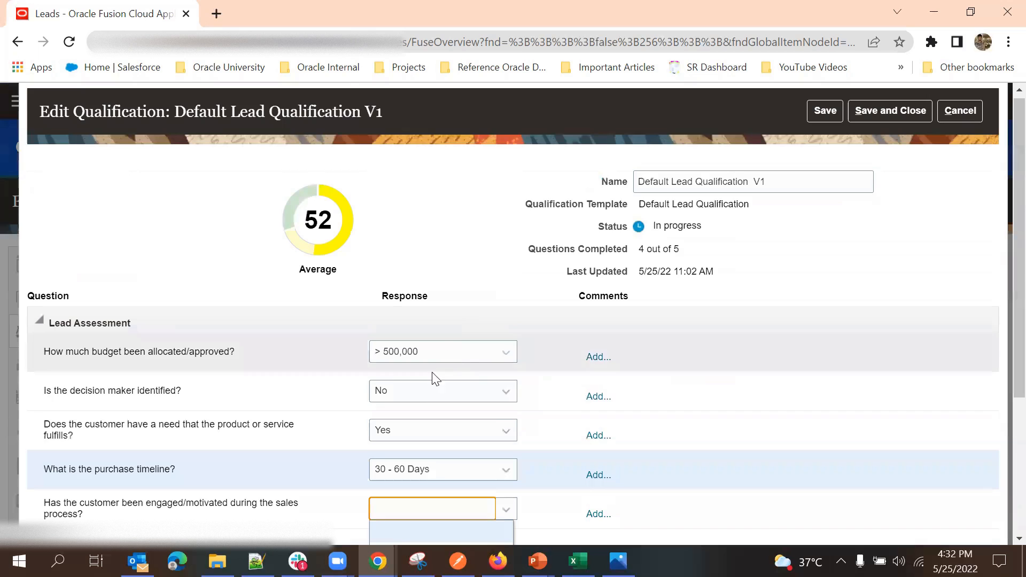
scroll(447, 393, down, 2)
click(427, 349)
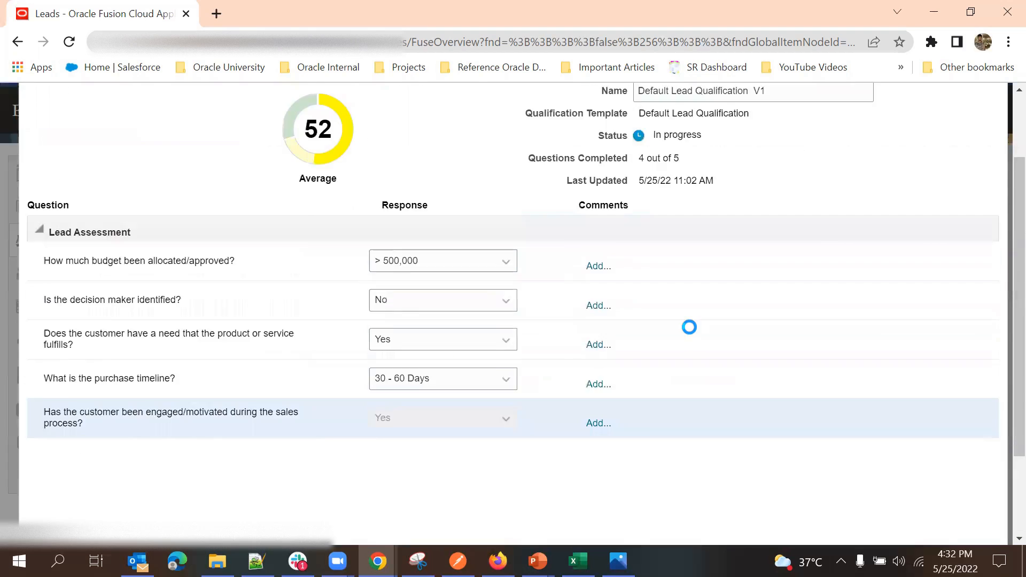
click(827, 109)
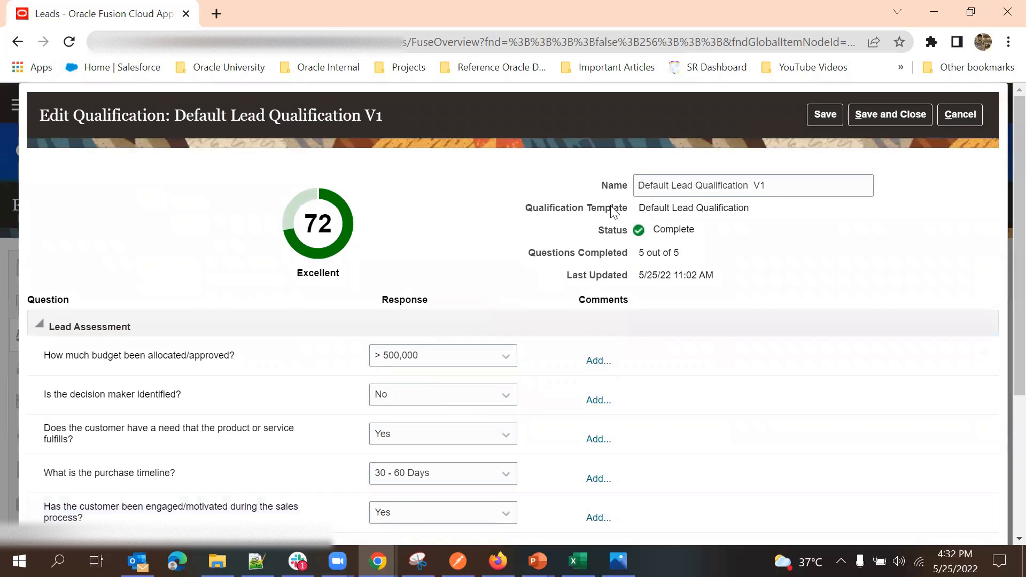
click(876, 119)
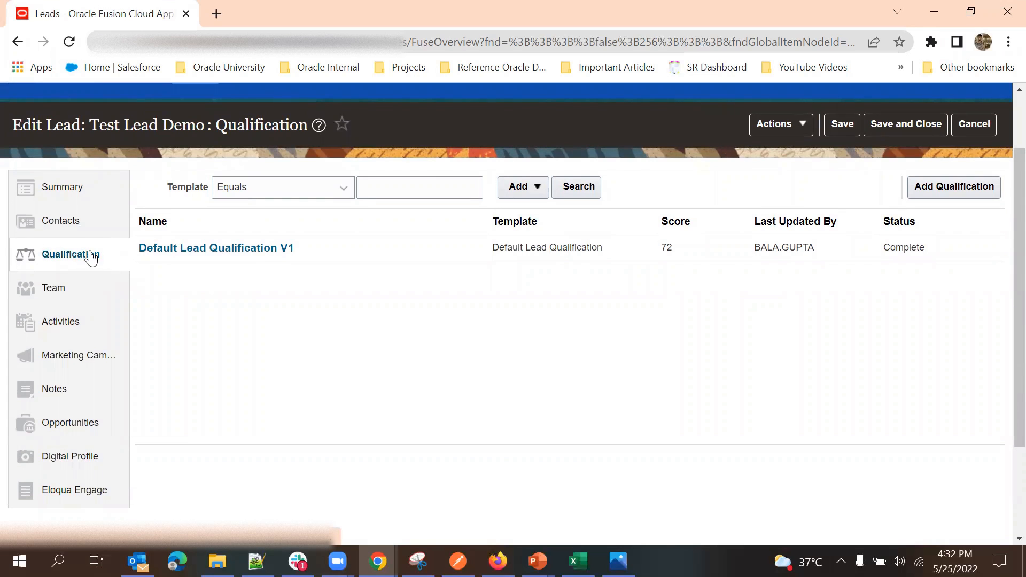
Reopen the lead's Default Lead Qualification V1 to review its name and responses, and close it without saving
scroll(160, 307, down, 2)
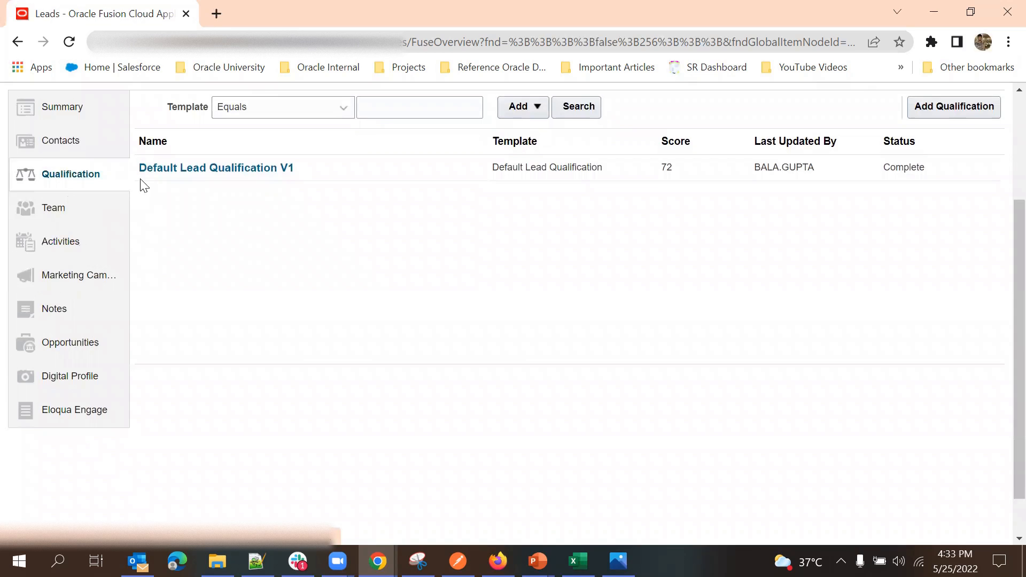
click(190, 169)
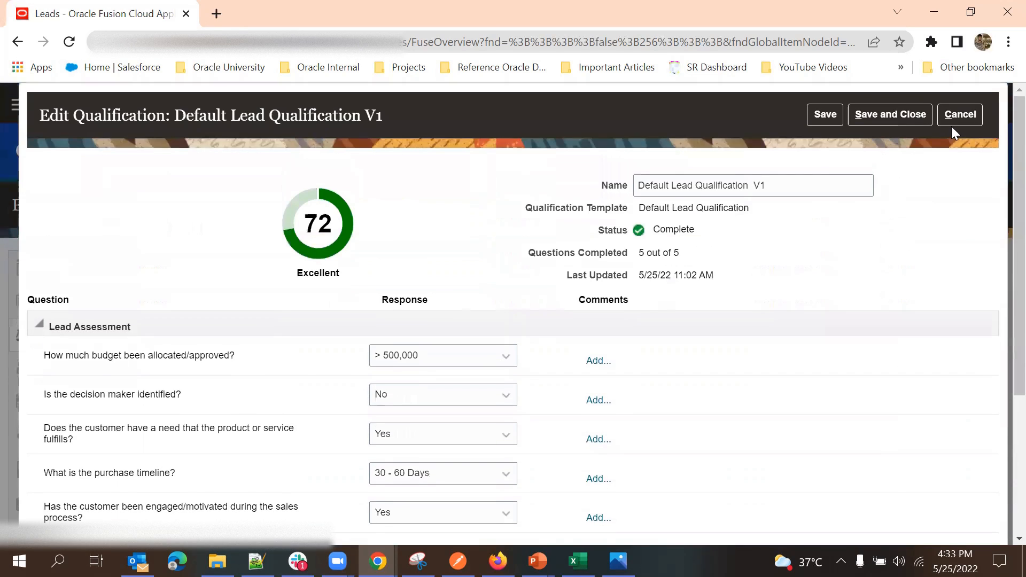
click(686, 188)
key(ctrl+a)
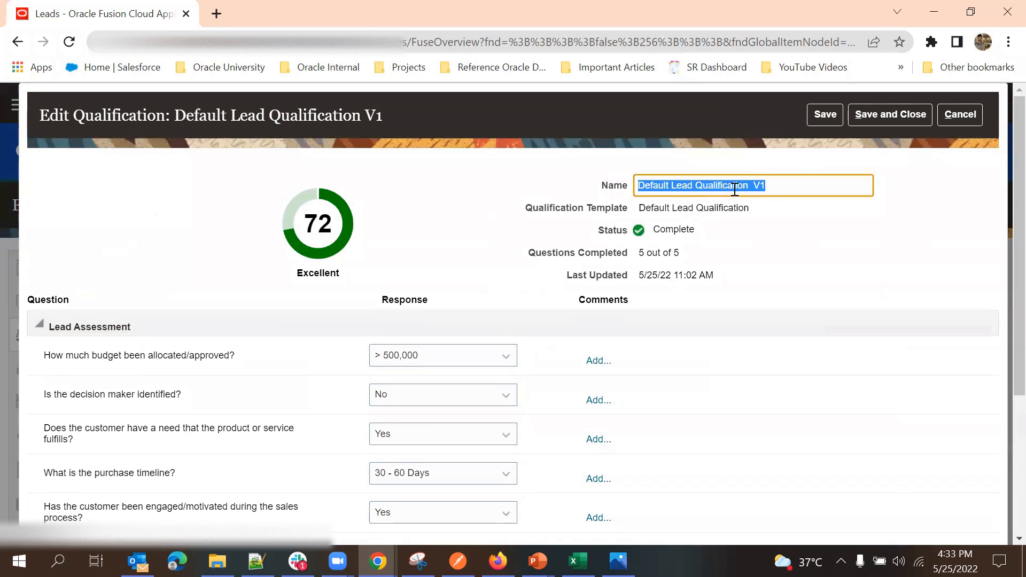
click(799, 216)
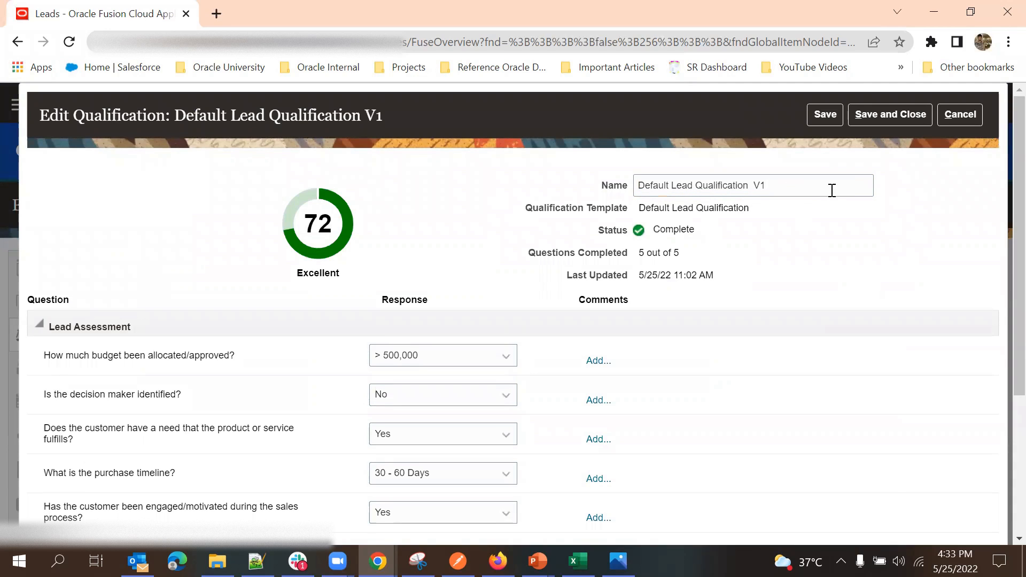
click(960, 114)
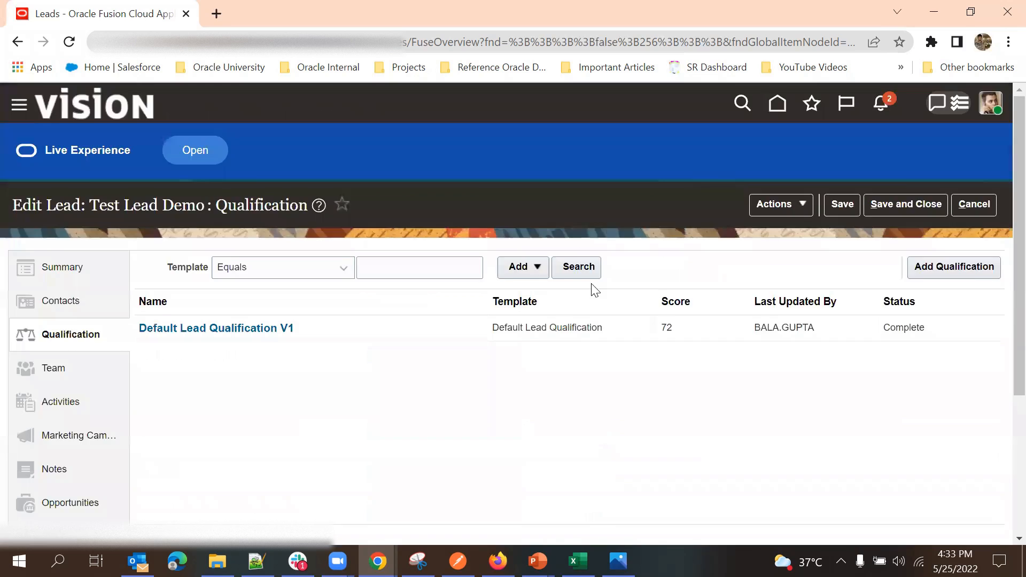
scroll(465, 336, down, 4)
scroll(468, 338, up, 3)
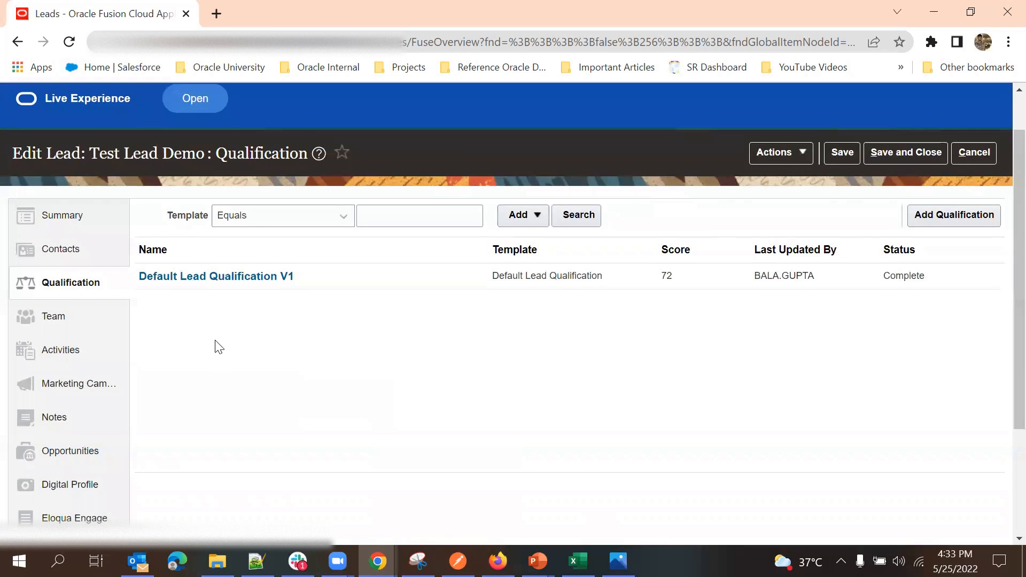
Open the lead's Team section and switch its list to show Territories
scroll(215, 347, down, 1)
scroll(270, 246, up, 2)
scroll(267, 257, down, 3)
scroll(270, 246, up, 1)
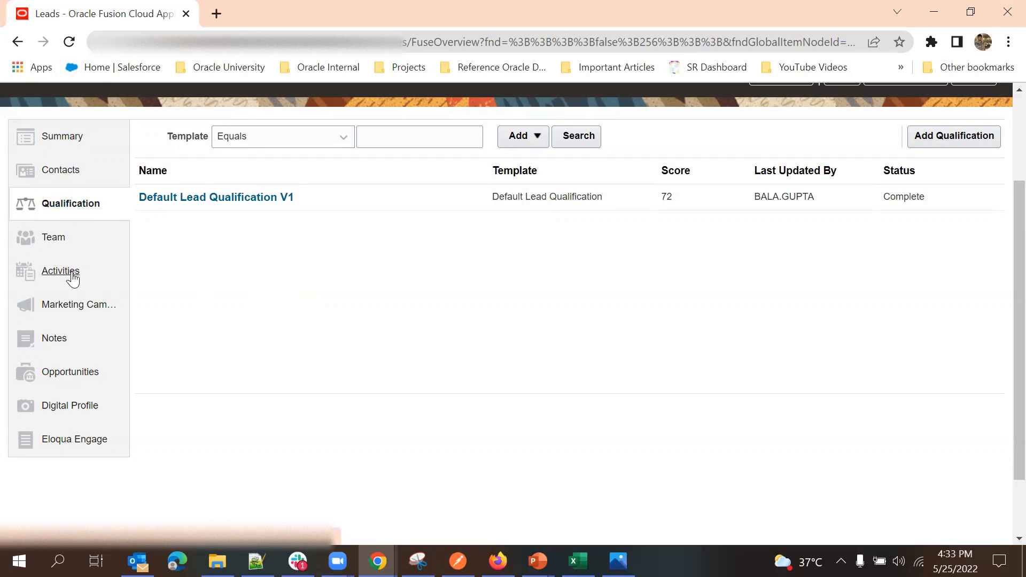
click(51, 237)
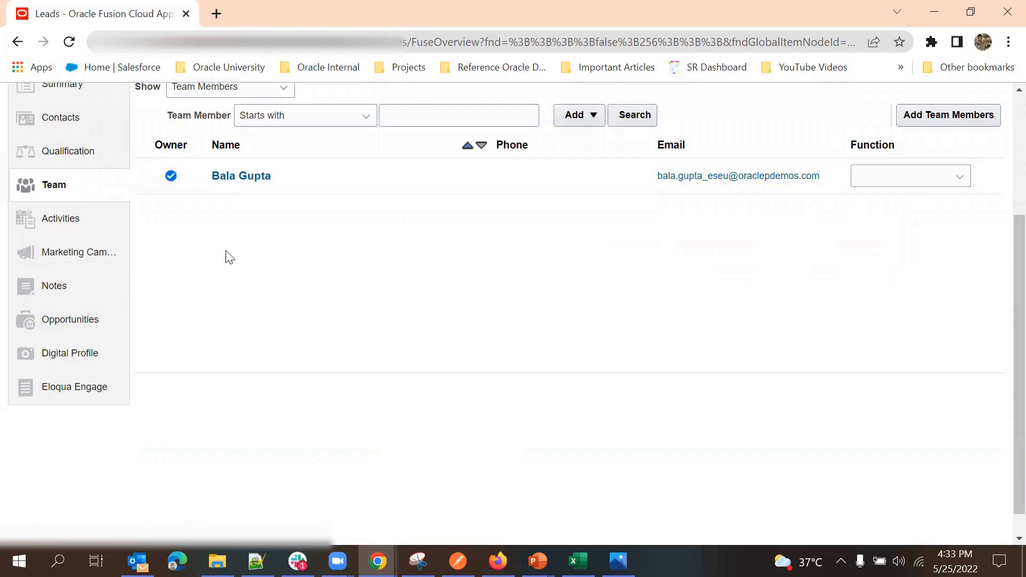
scroll(251, 273, up, 1)
click(235, 171)
click(302, 168)
click(206, 172)
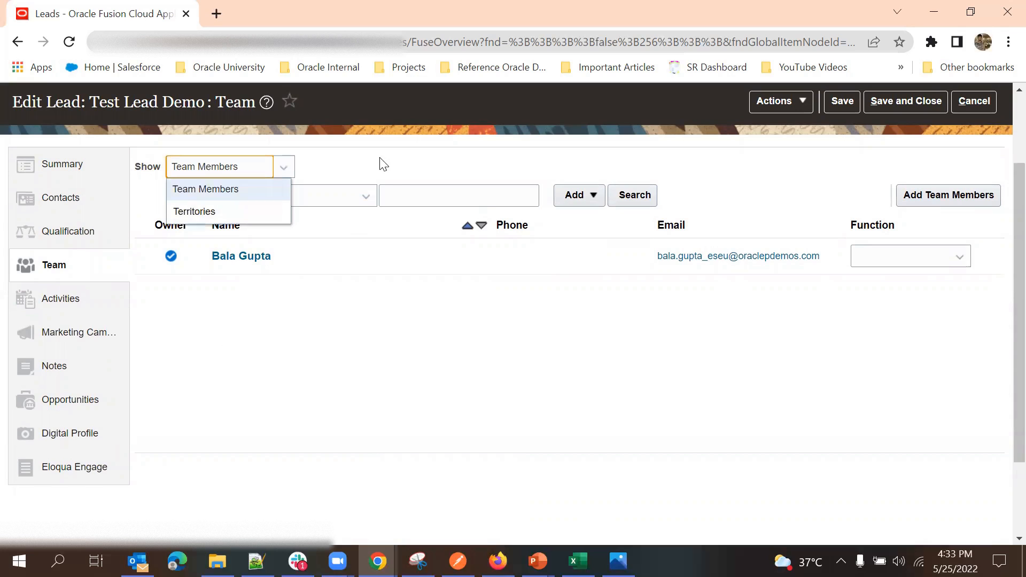
click(213, 210)
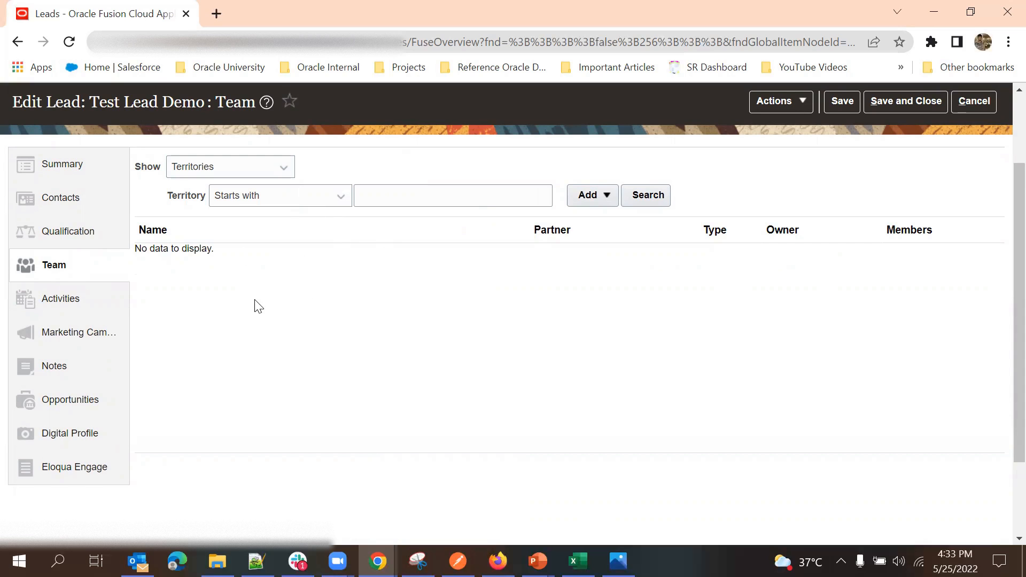
click(236, 205)
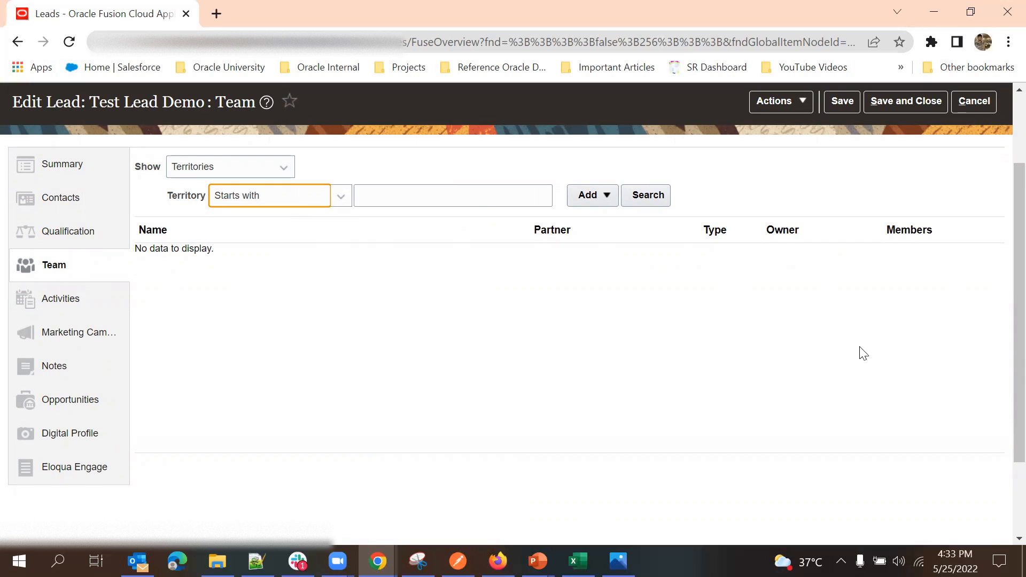
Switch the lead's team list back to Team Members
click(200, 174)
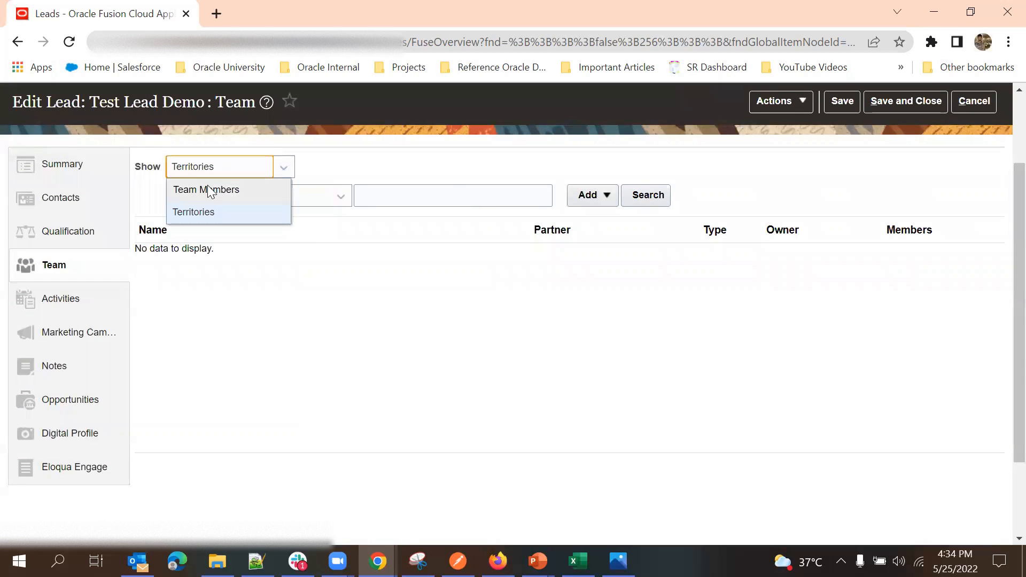
click(218, 189)
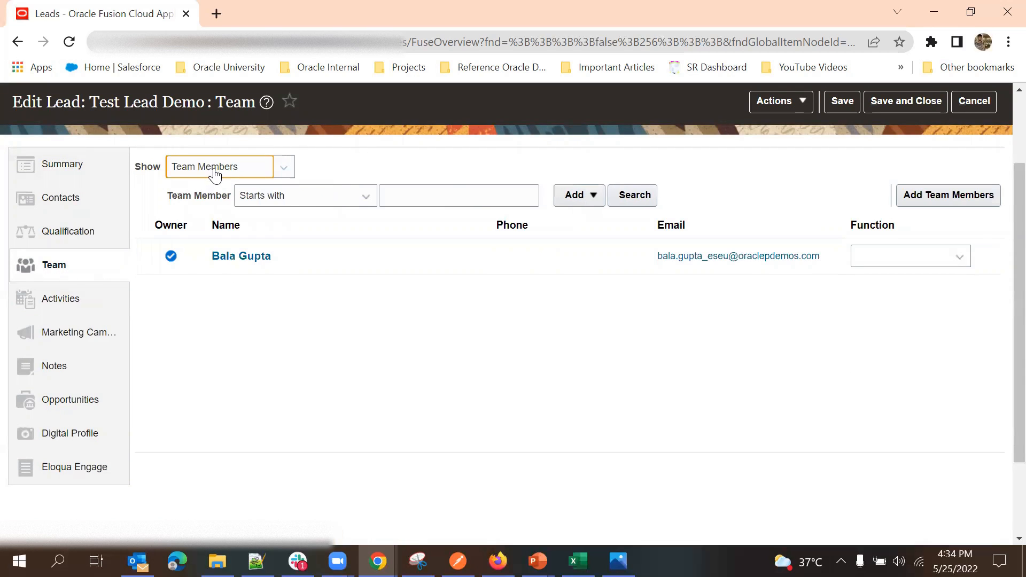
click(212, 173)
click(278, 351)
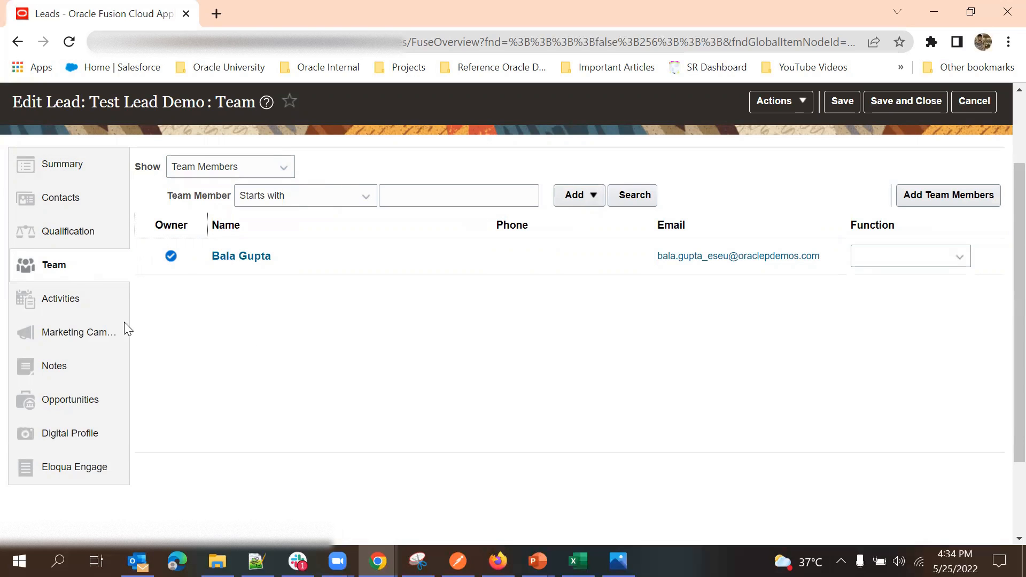
Open the lead's Opportunities section to check for linked opportunities
scroll(37, 282, down, 2)
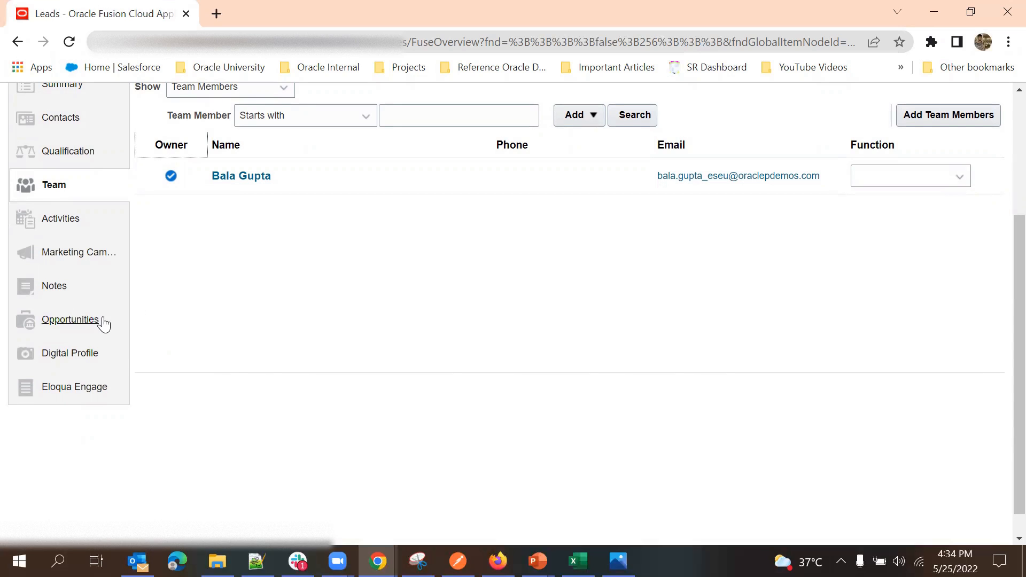
click(86, 327)
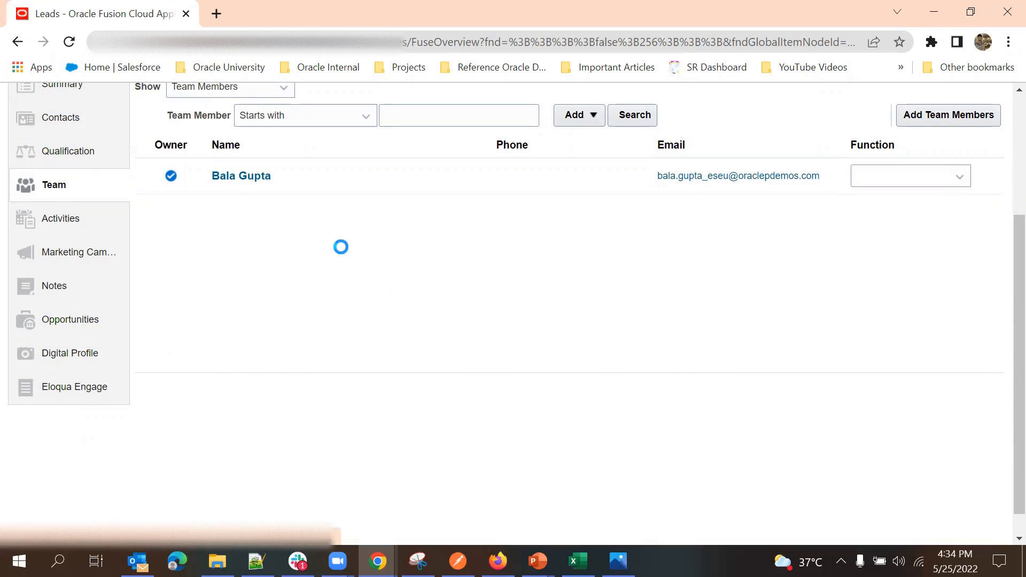
scroll(87, 294, down, 1)
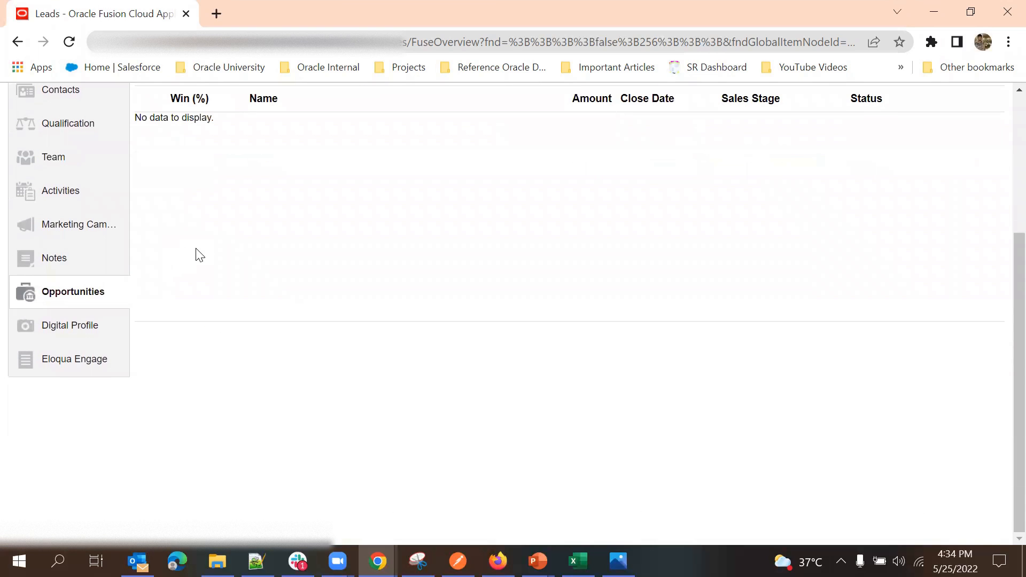
Open the lead's Digital Profile section and examine the embedded CX Marketing sign-in page
click(85, 330)
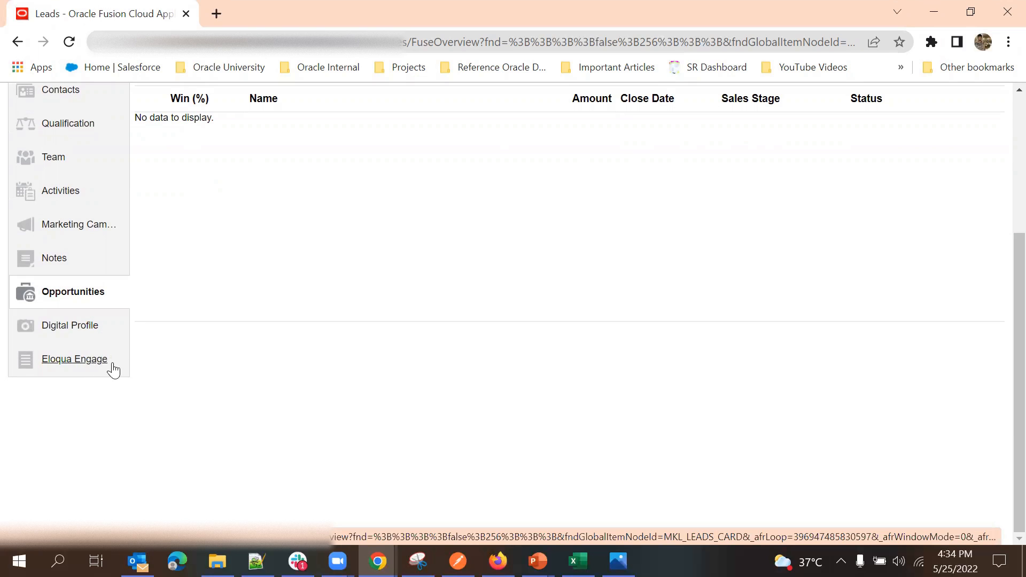
scroll(389, 281, up, 3)
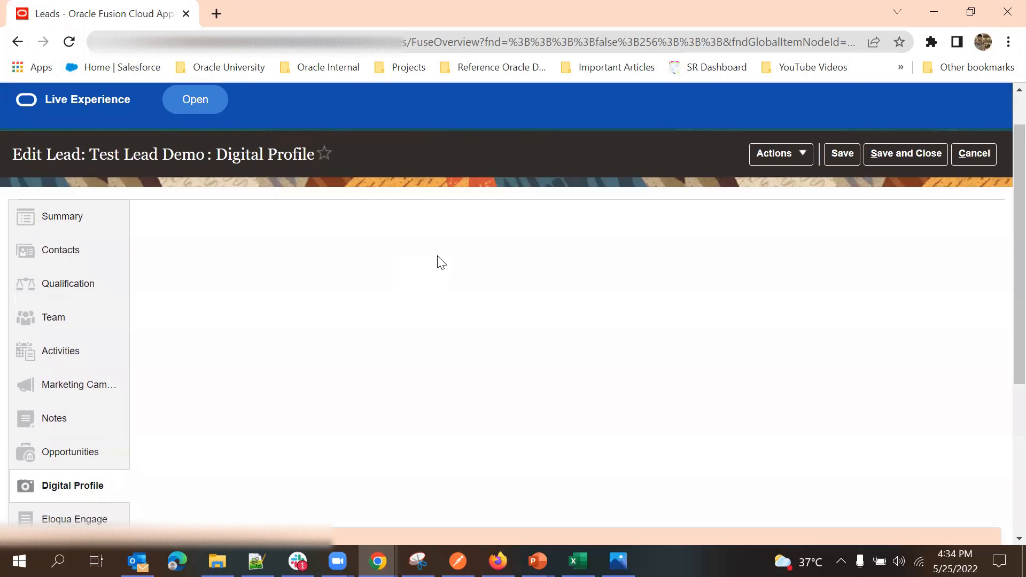
scroll(440, 262, down, 2)
scroll(359, 289, up, 1)
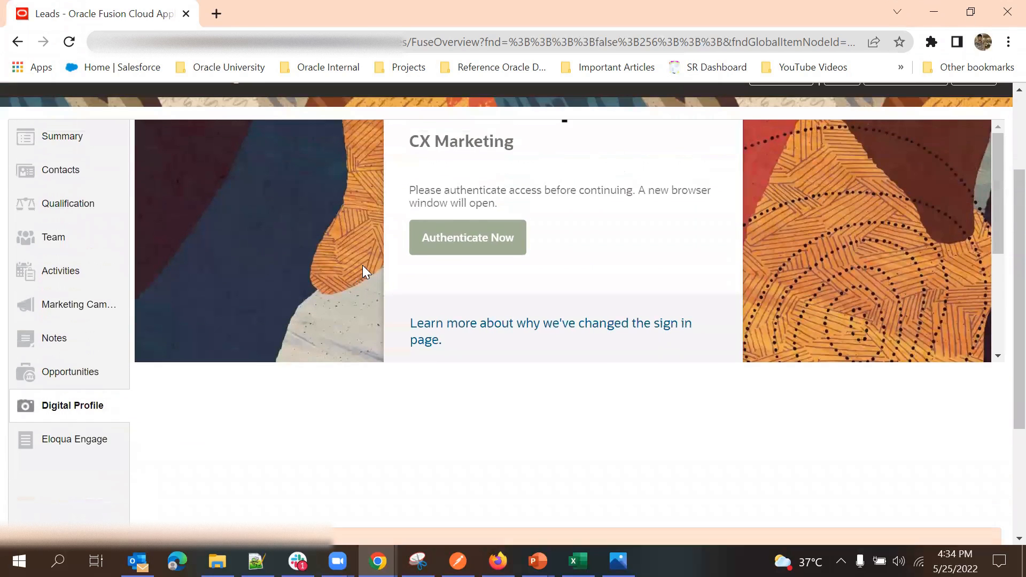
scroll(365, 267, up, 1)
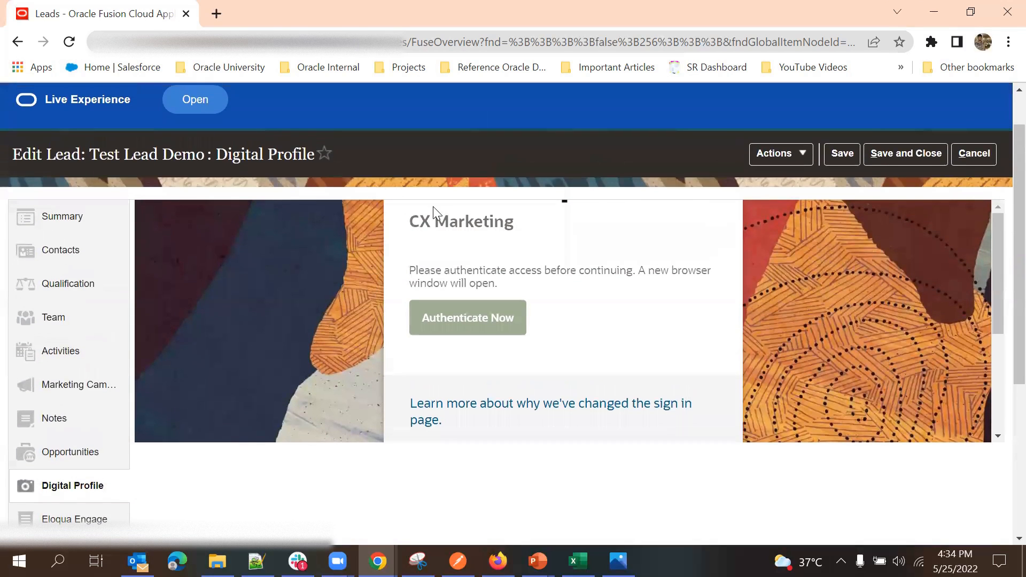
scroll(368, 235, down, 3)
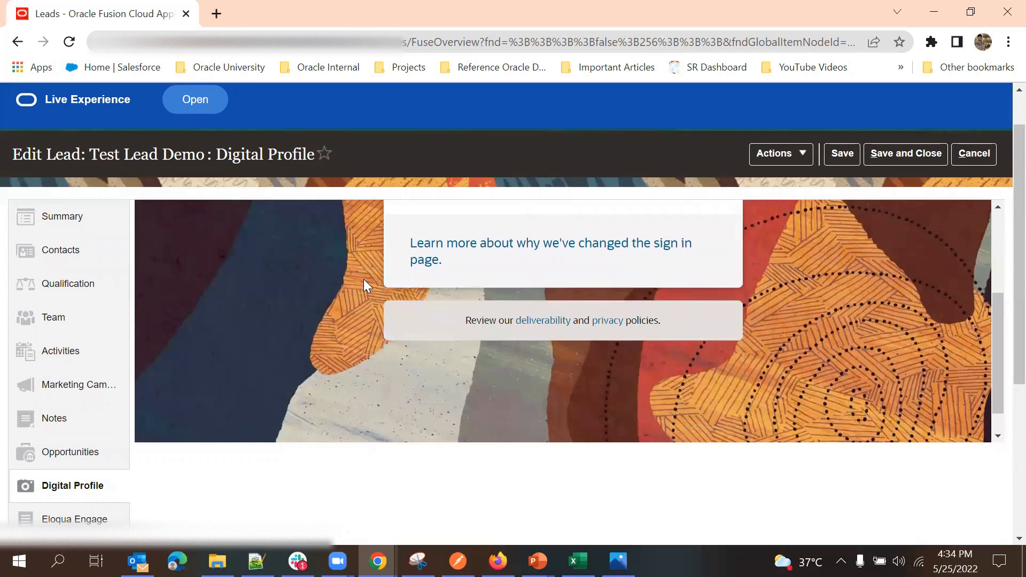
scroll(345, 280, up, 3)
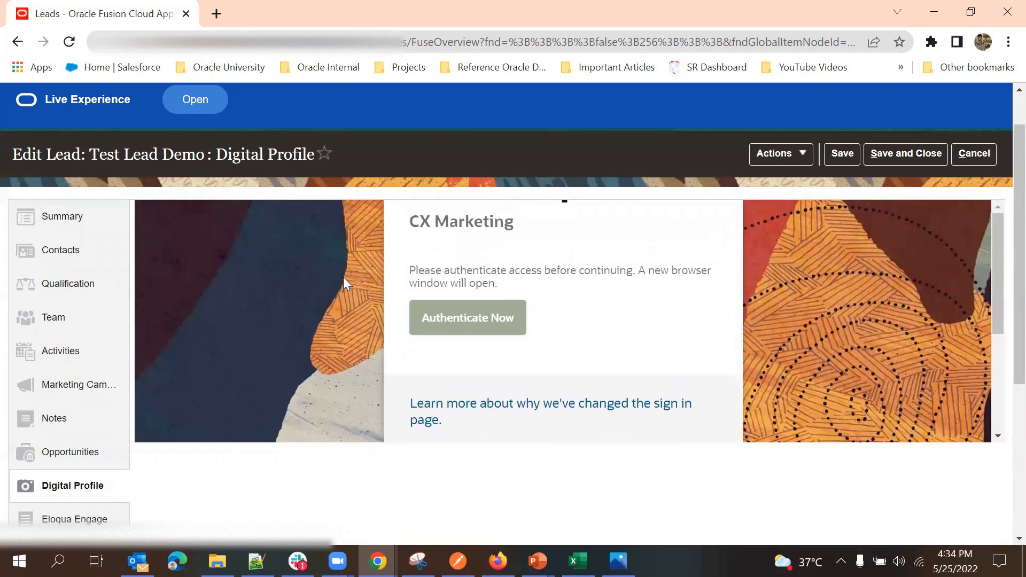
scroll(347, 265, up, 1)
scroll(349, 262, down, 2)
scroll(350, 261, down, 3)
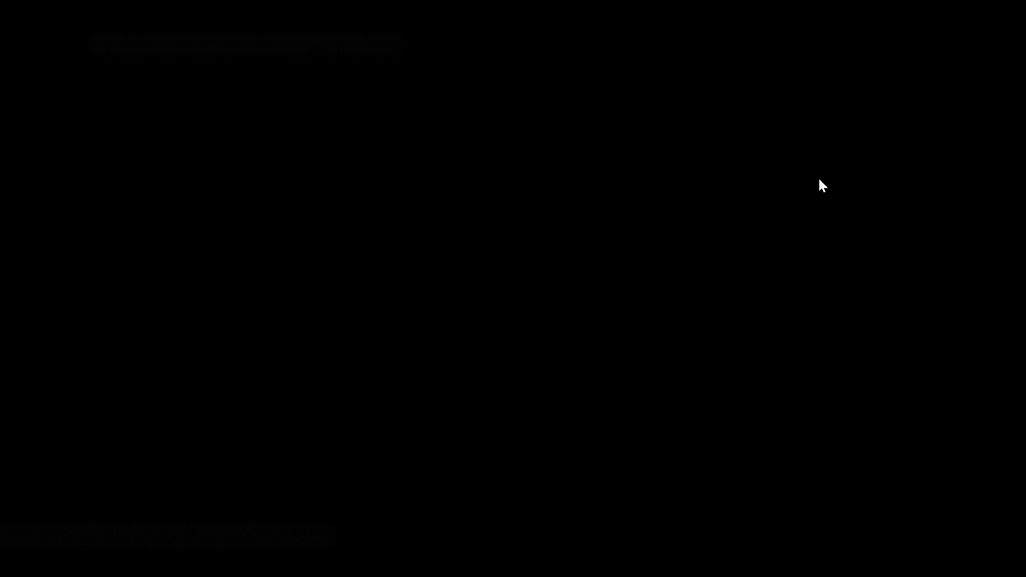
Convert the lead into a new opportunity named Test Lead Demo, without an existing contact or account, and dismiss the confirmation
scroll(649, 298, up, 3)
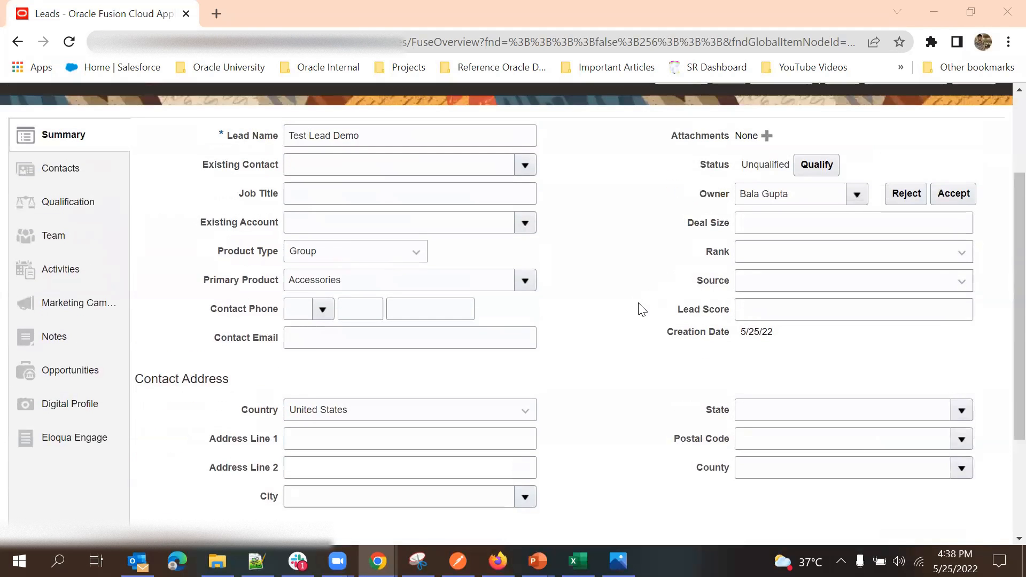
scroll(641, 309, up, 3)
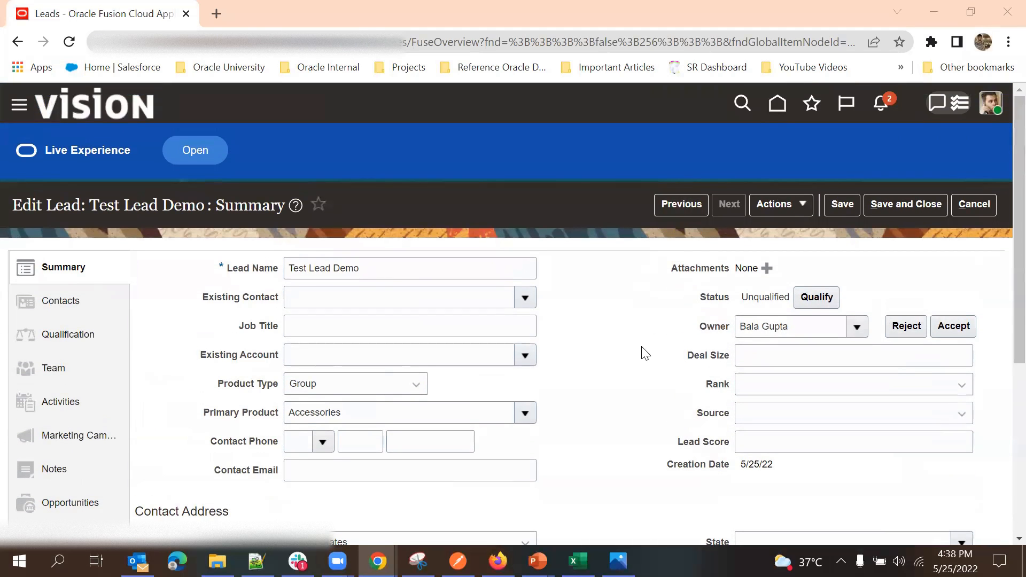
scroll(513, 342, down, 5)
scroll(480, 319, up, 1)
scroll(334, 343, up, 3)
scroll(591, 310, down, 3)
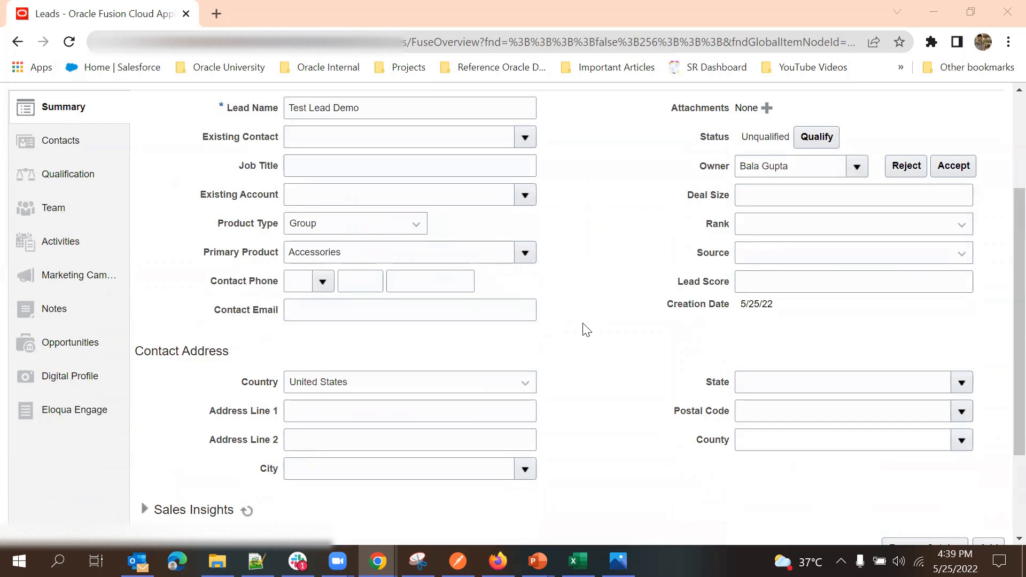
scroll(689, 211, up, 3)
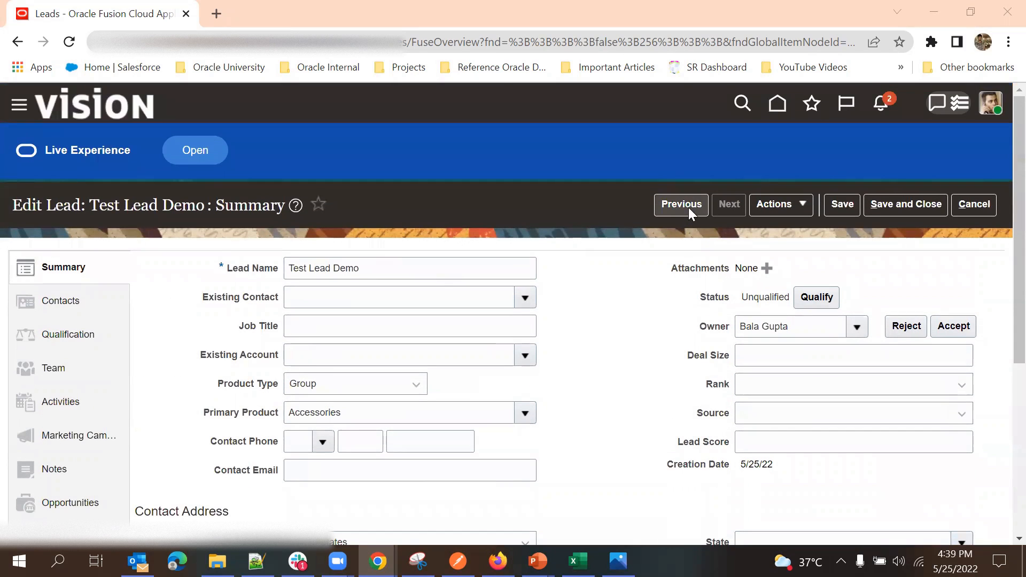
click(771, 202)
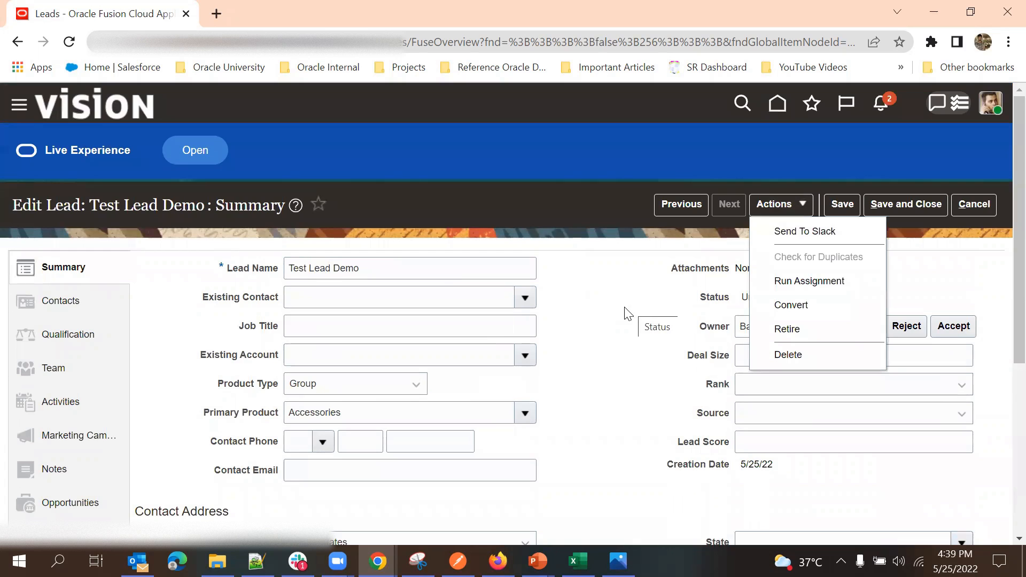
click(796, 306)
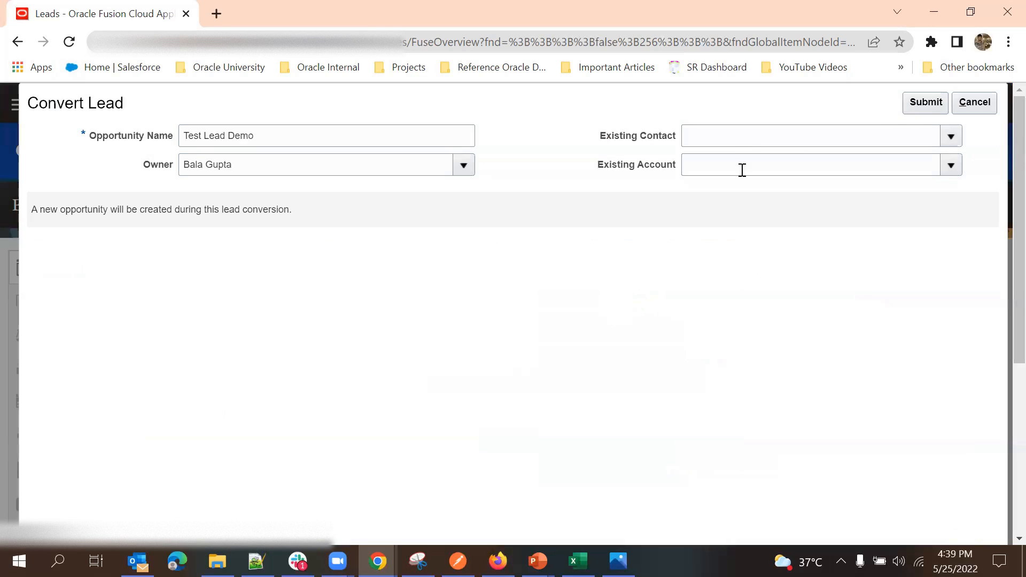
click(925, 104)
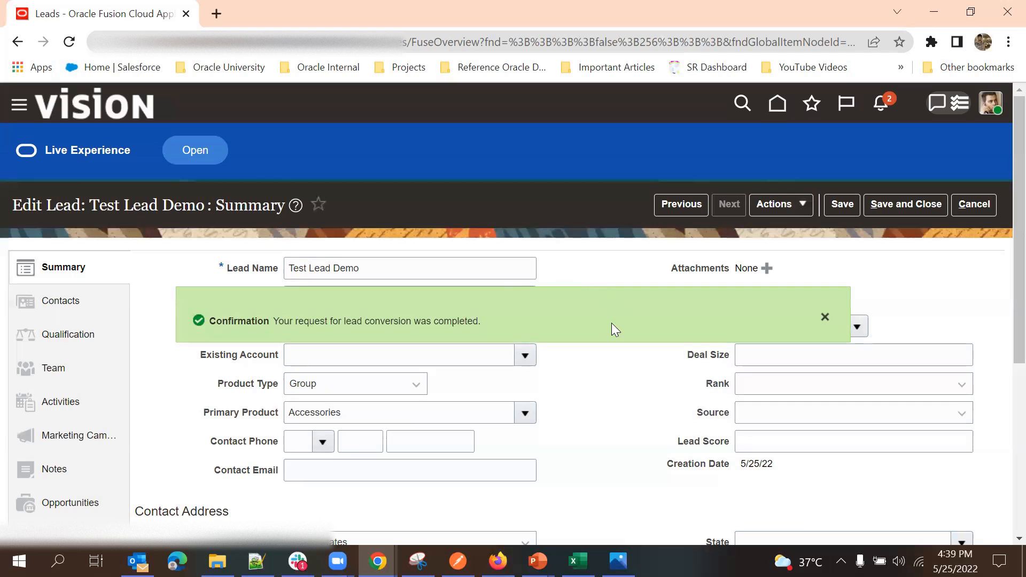
click(825, 319)
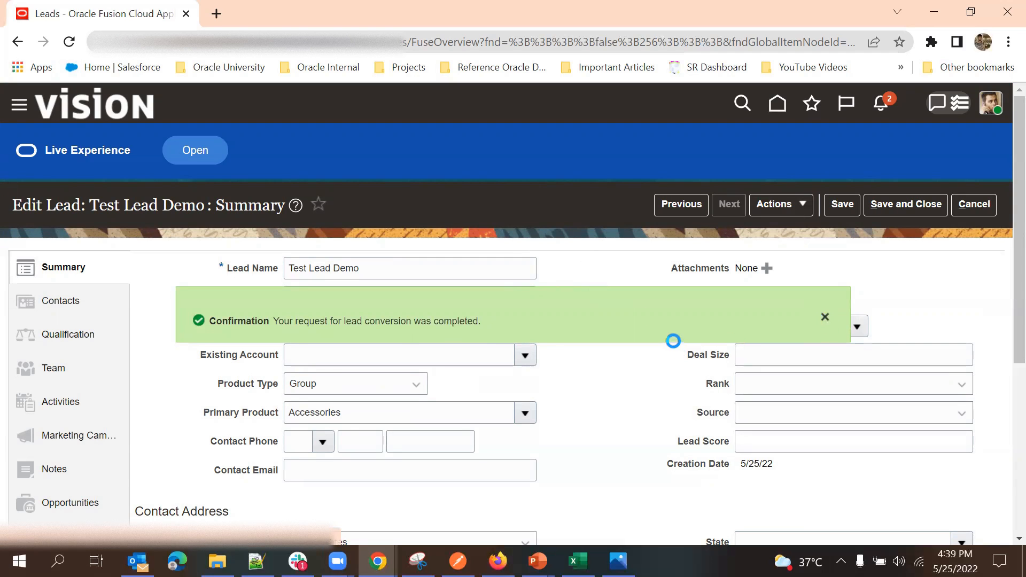
Open the Test Lead Demo opportunity from the converted lead's Opportunities section
scroll(631, 329, down, 3)
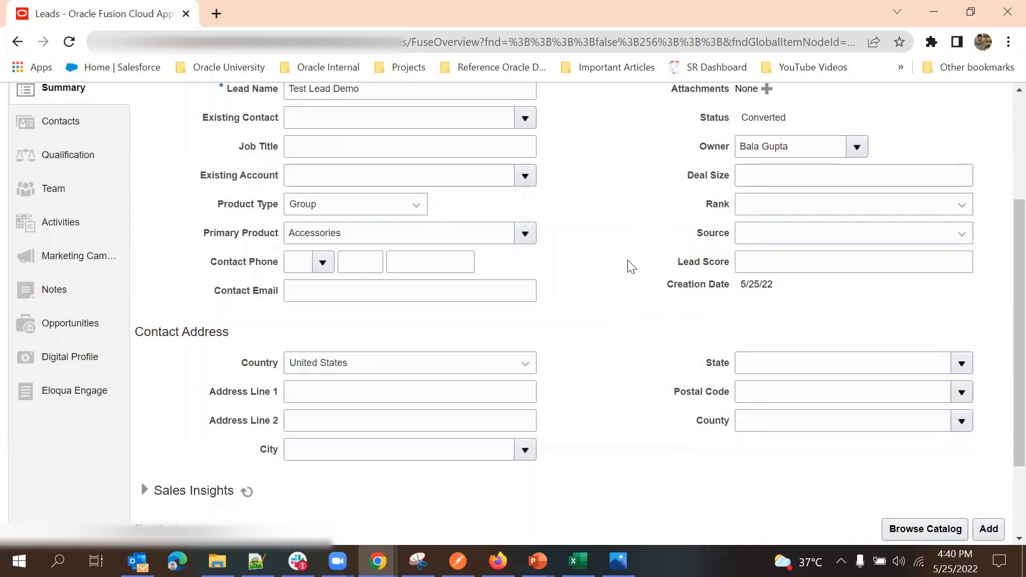
click(67, 325)
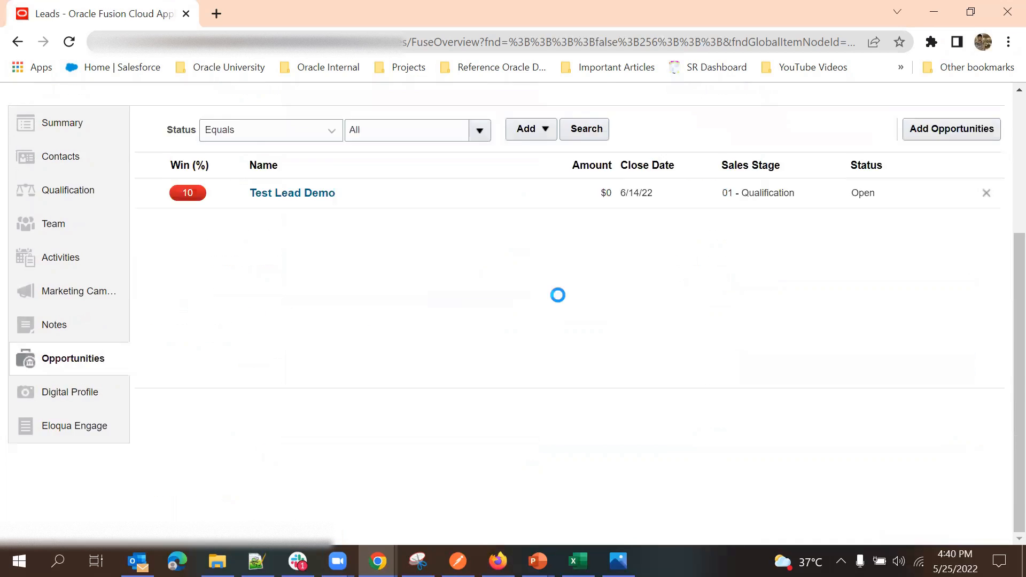
scroll(599, 297, up, 3)
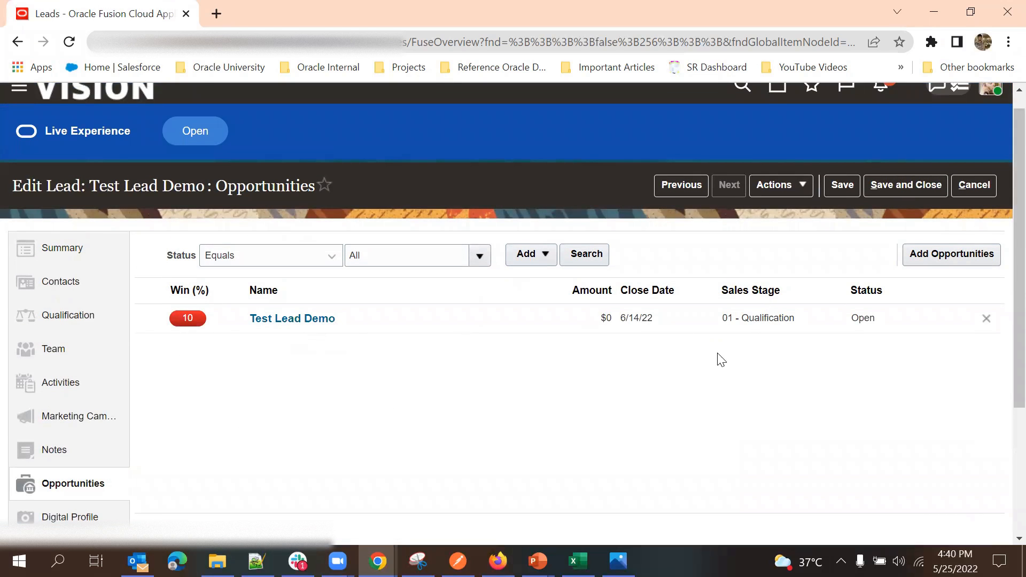
scroll(641, 284, down, 2)
click(278, 242)
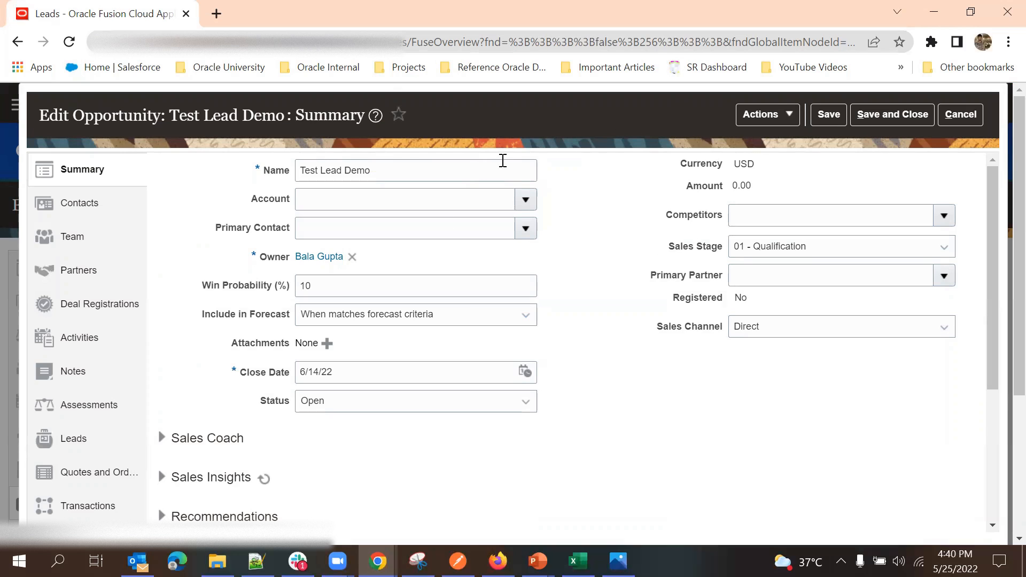
Examine the new opportunity's summary fields and its list of products carried over from the lead
scroll(160, 383, down, 3)
scroll(332, 385, down, 1)
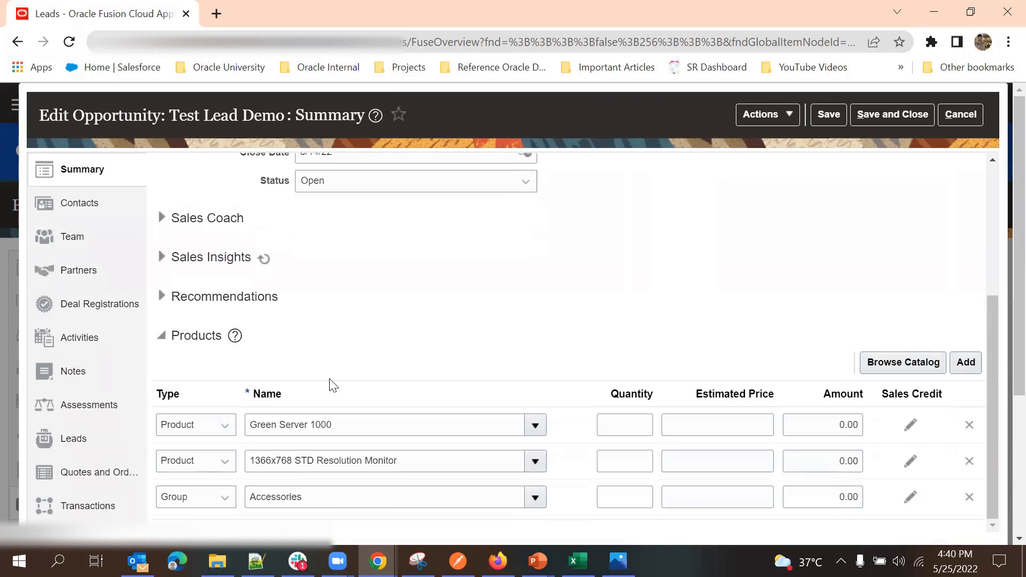
scroll(566, 350, down, 8)
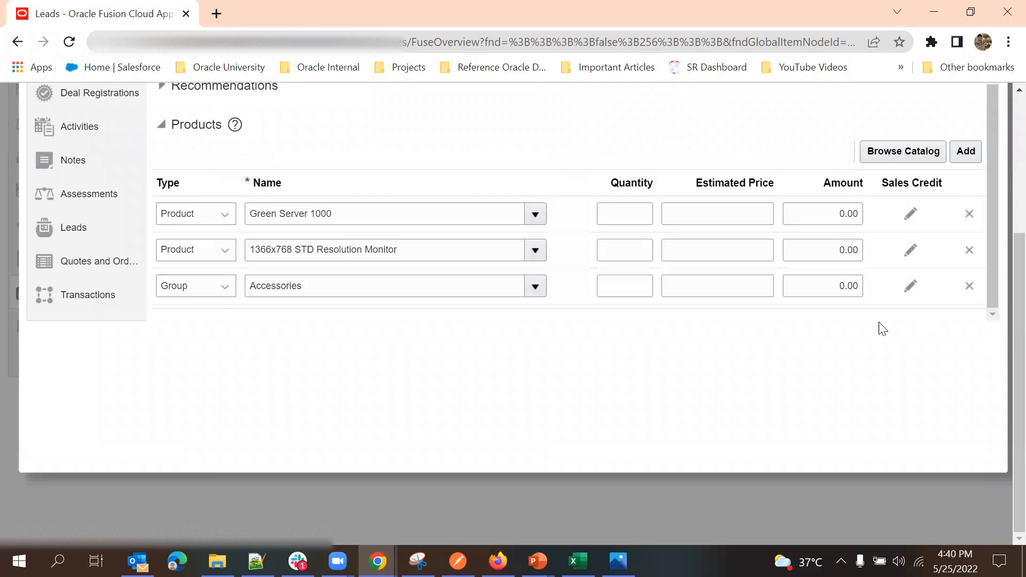
scroll(384, 295, up, 3)
scroll(420, 239, down, 2)
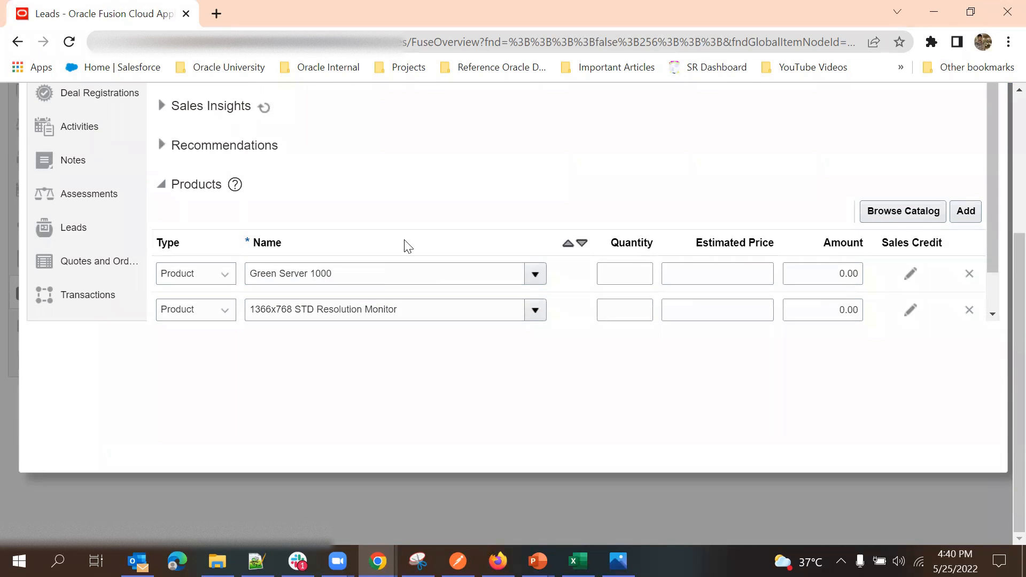
scroll(408, 247, up, 7)
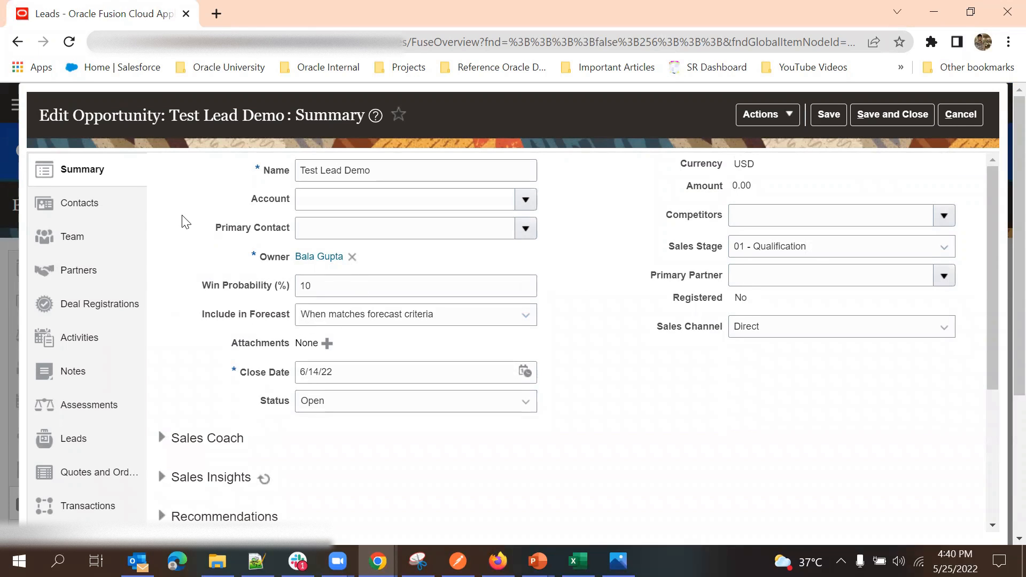
scroll(185, 222, down, 2)
scroll(187, 220, up, 2)
scroll(584, 236, down, 2)
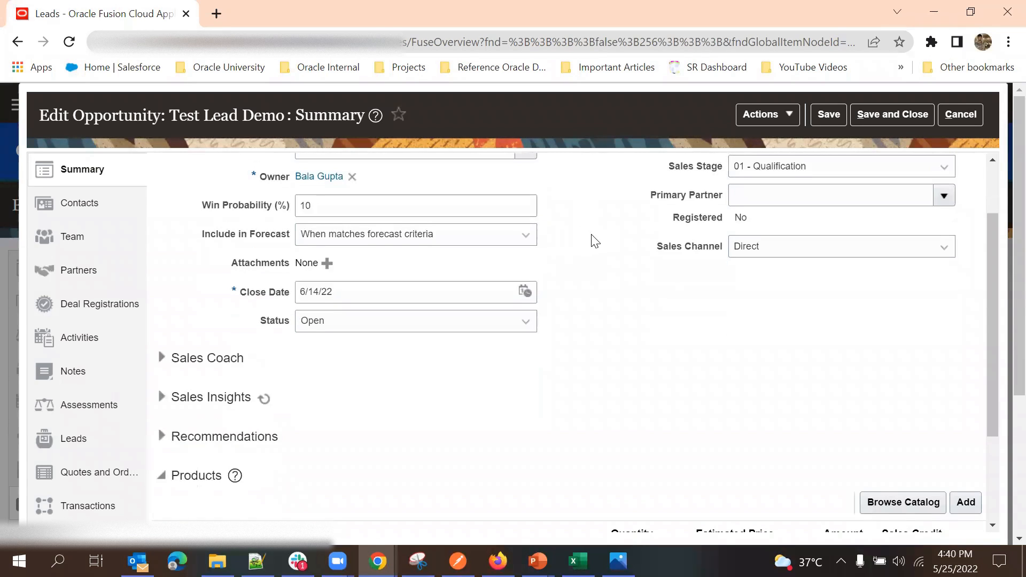
Look over the opportunity's available sections and open Quotes and Orders
scroll(593, 241, up, 2)
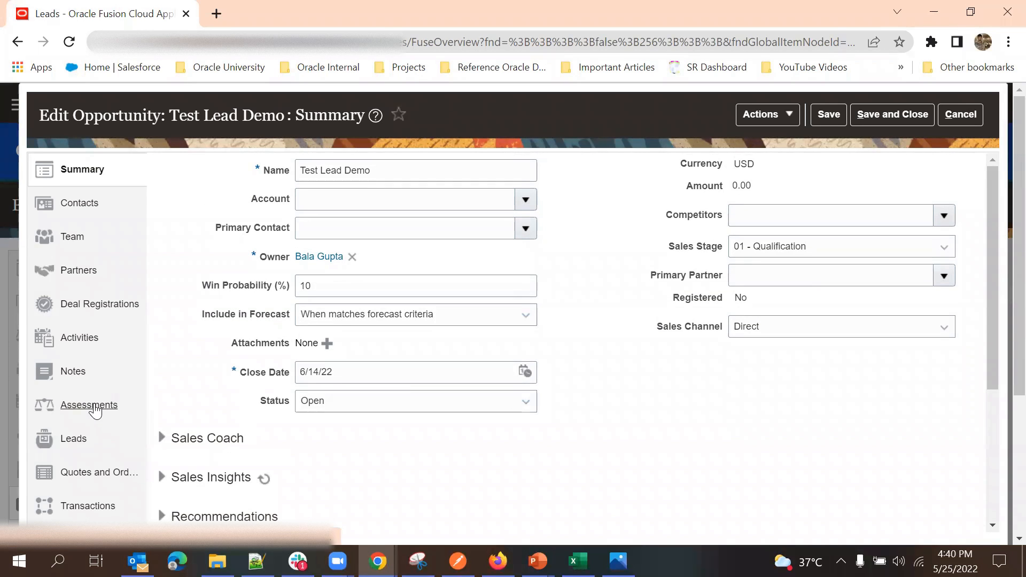
scroll(95, 411, down, 4)
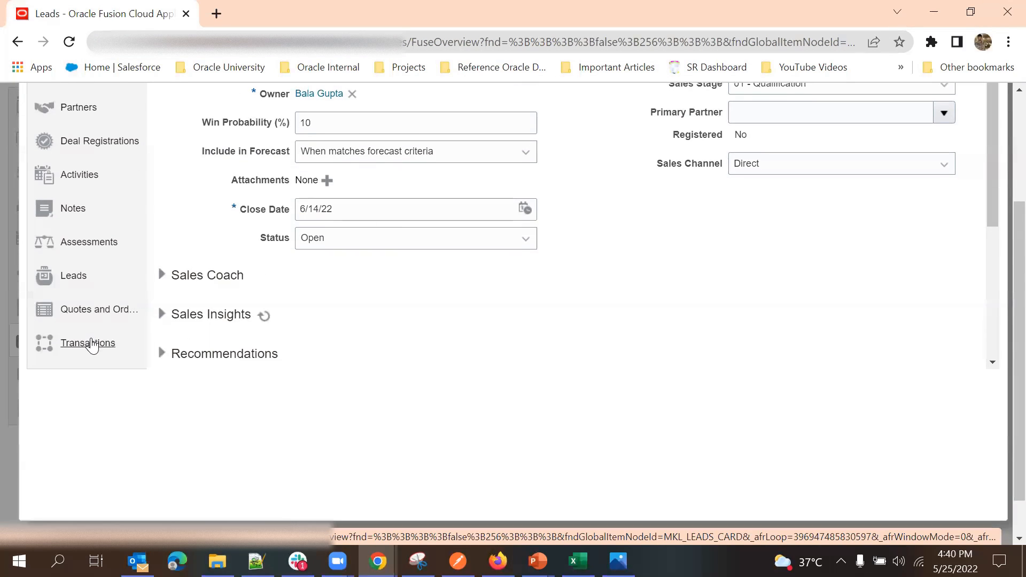
scroll(92, 345, down, 1)
scroll(67, 251, up, 2)
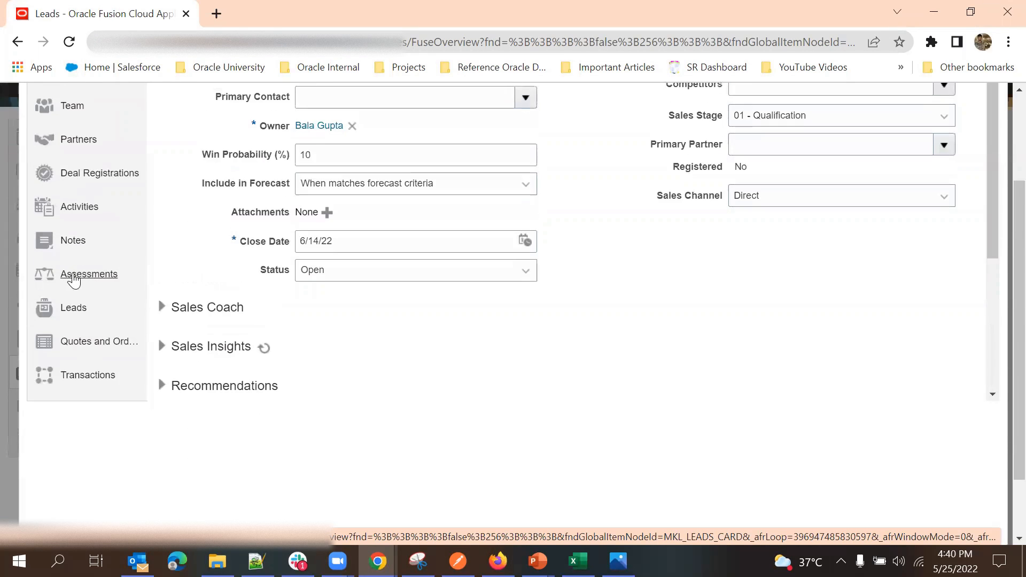
scroll(130, 320, up, 1)
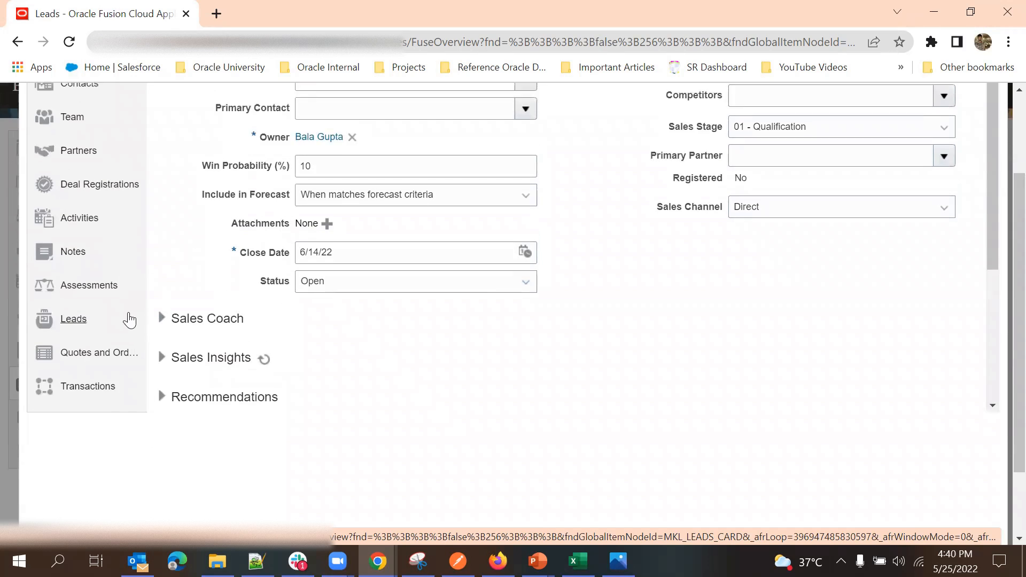
scroll(130, 320, up, 3)
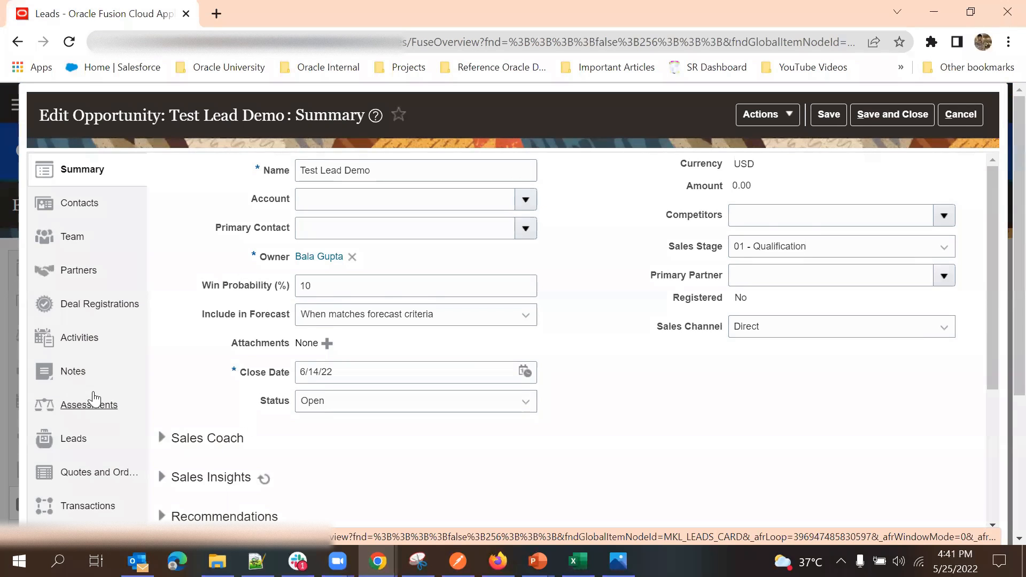
scroll(85, 374, down, 3)
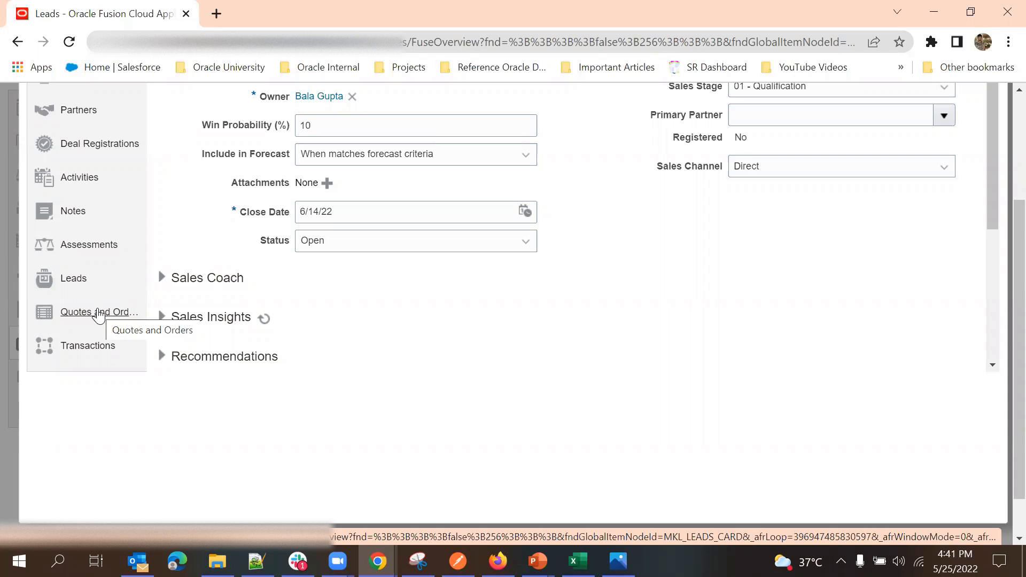
click(99, 315)
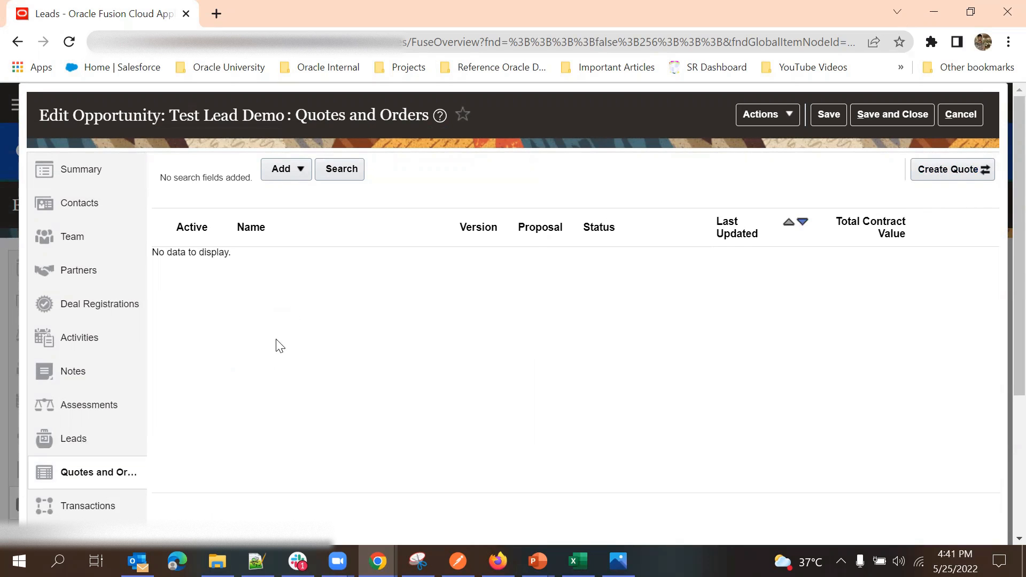
Examine the opportunity's quote list and its option for creating a quote
scroll(251, 348, down, 3)
scroll(332, 235, up, 3)
scroll(120, 347, down, 2)
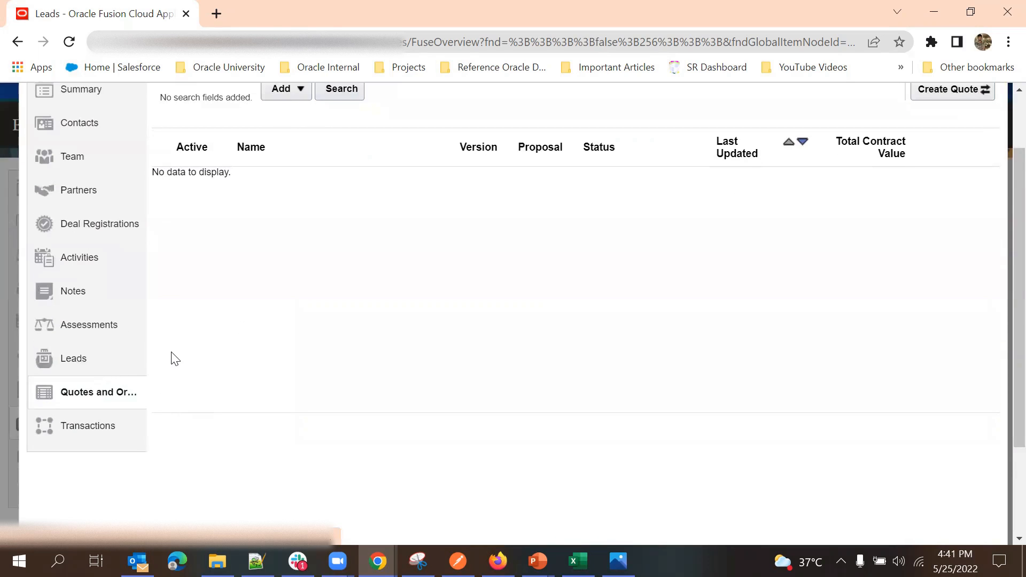
scroll(921, 204, up, 2)
click(952, 175)
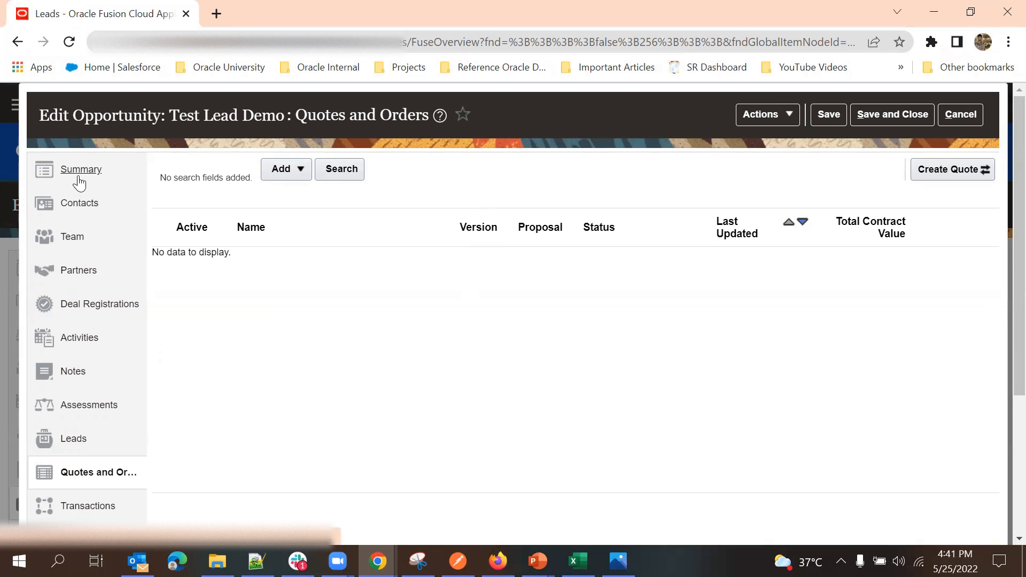
Return to the opportunity's Summary section and check the Sales Channel and Sales Stage options
click(91, 203)
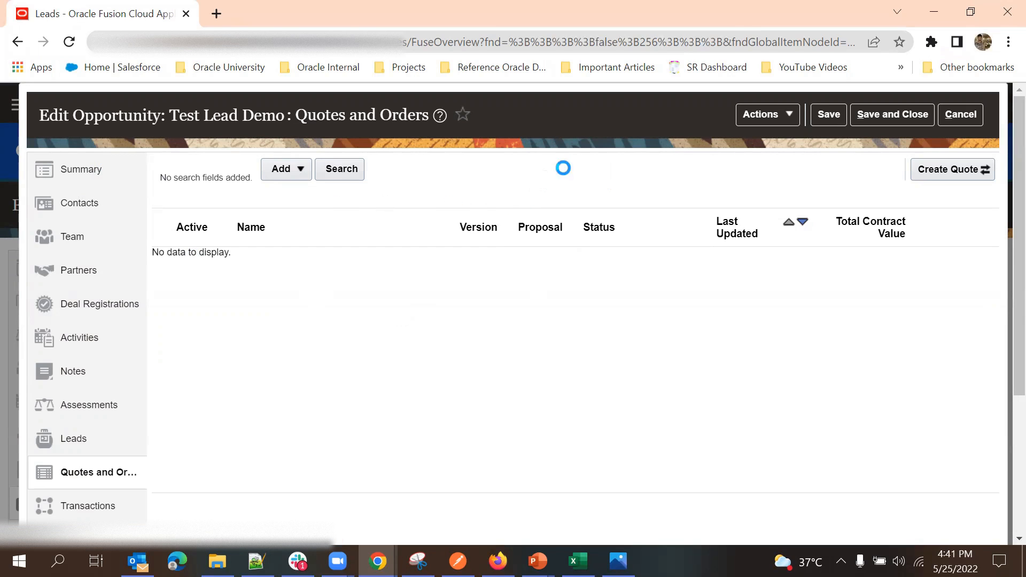
click(88, 172)
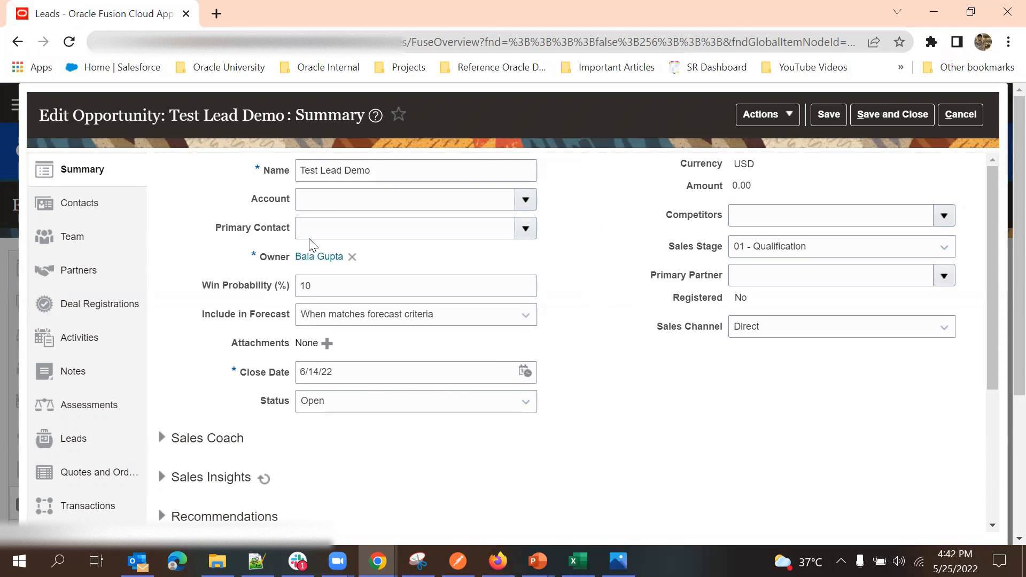
click(743, 327)
click(672, 368)
click(746, 246)
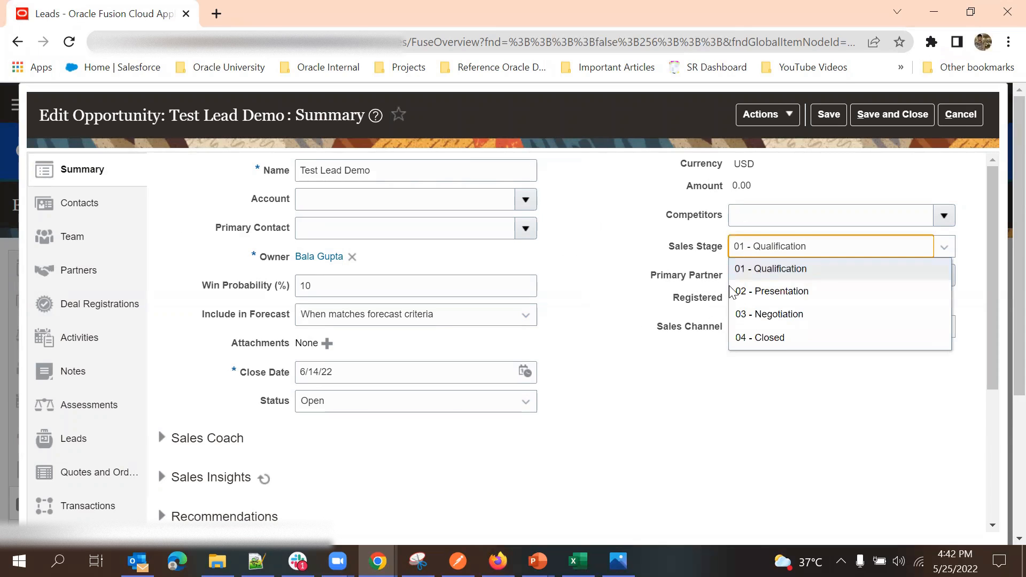
click(651, 377)
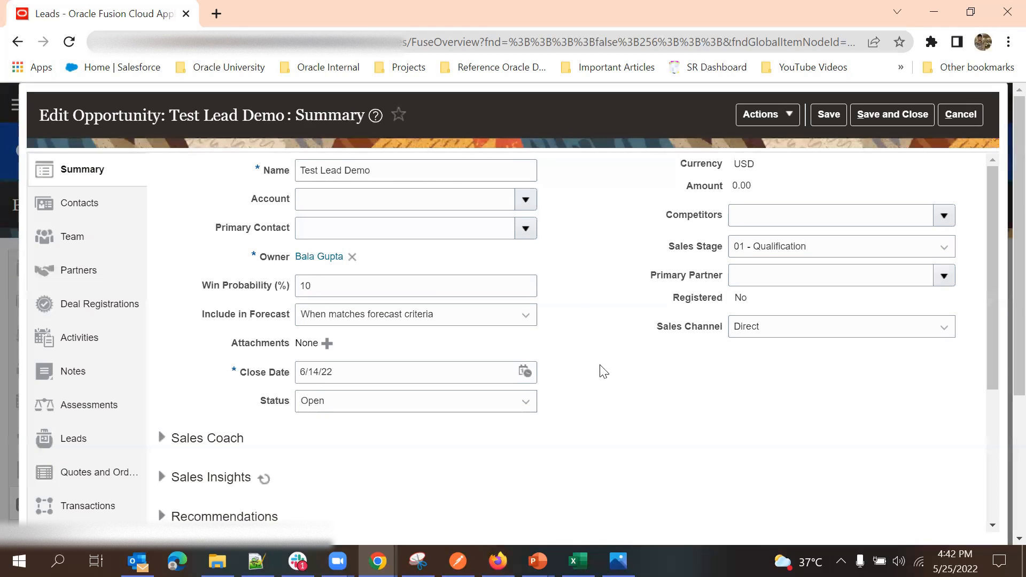
Review the choices for the opportunity's Sales Stage and Status without selecting a new value
click(764, 255)
click(629, 345)
click(756, 260)
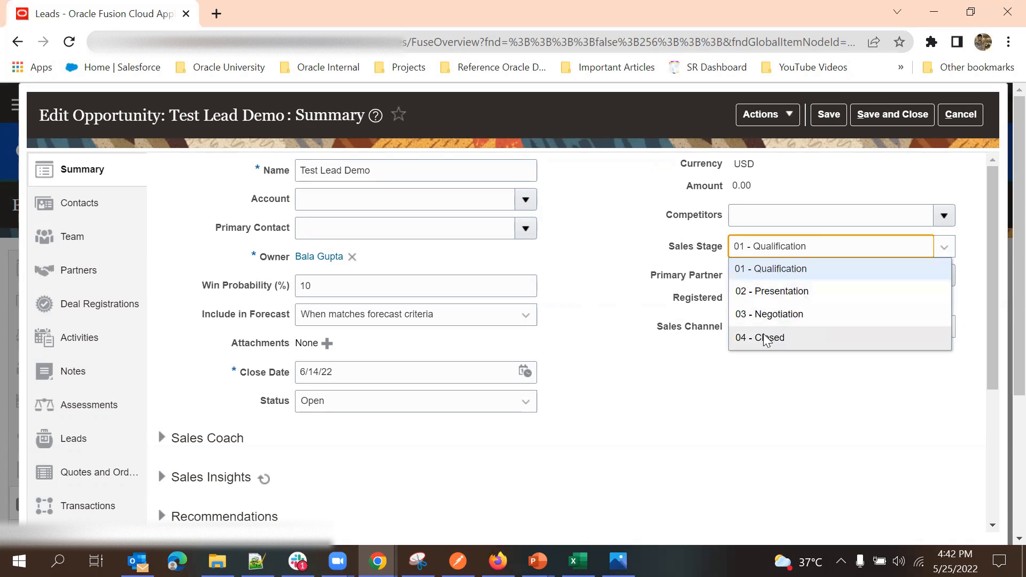
click(718, 402)
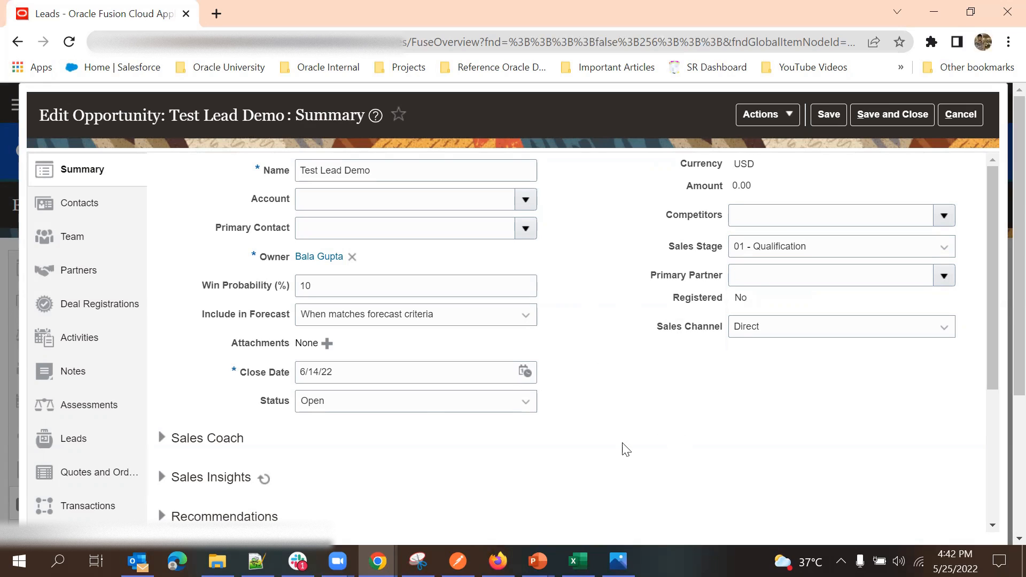
click(422, 409)
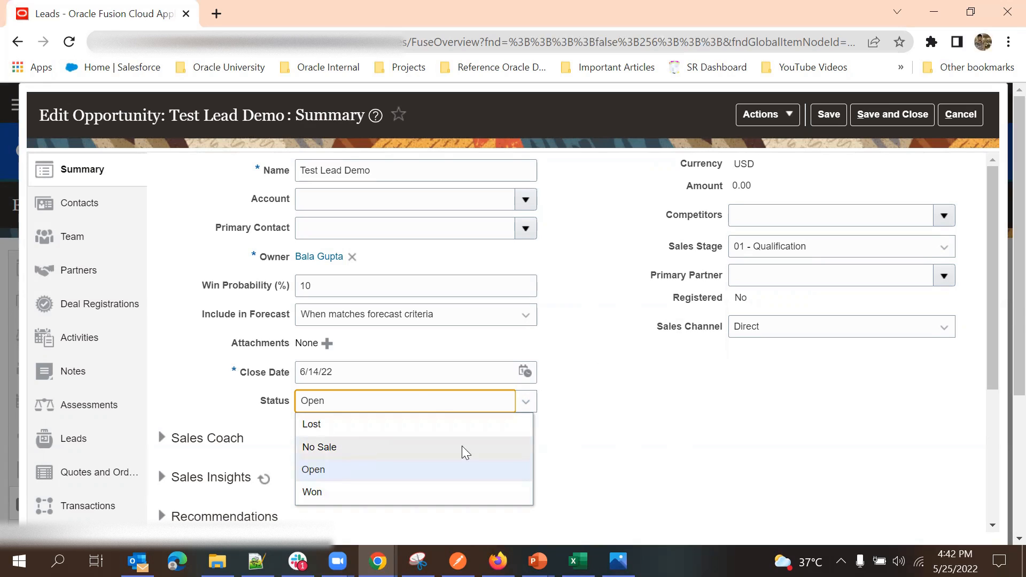
click(614, 422)
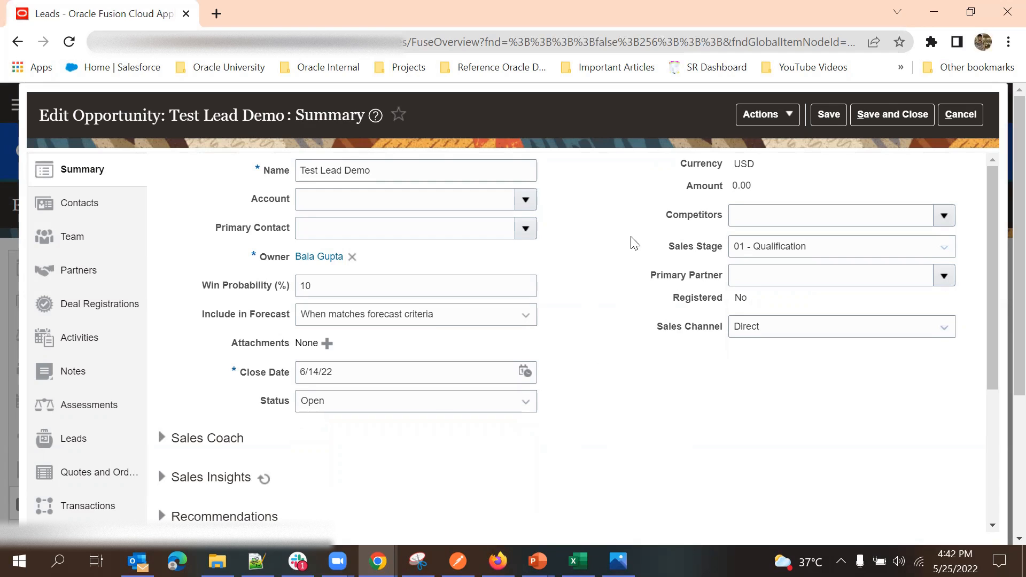
Examine the opportunity's Partners section and return to its Summary
scroll(646, 366, down, 3)
scroll(694, 347, up, 3)
scroll(684, 267, down, 1)
scroll(652, 240, down, 2)
scroll(659, 320, up, 3)
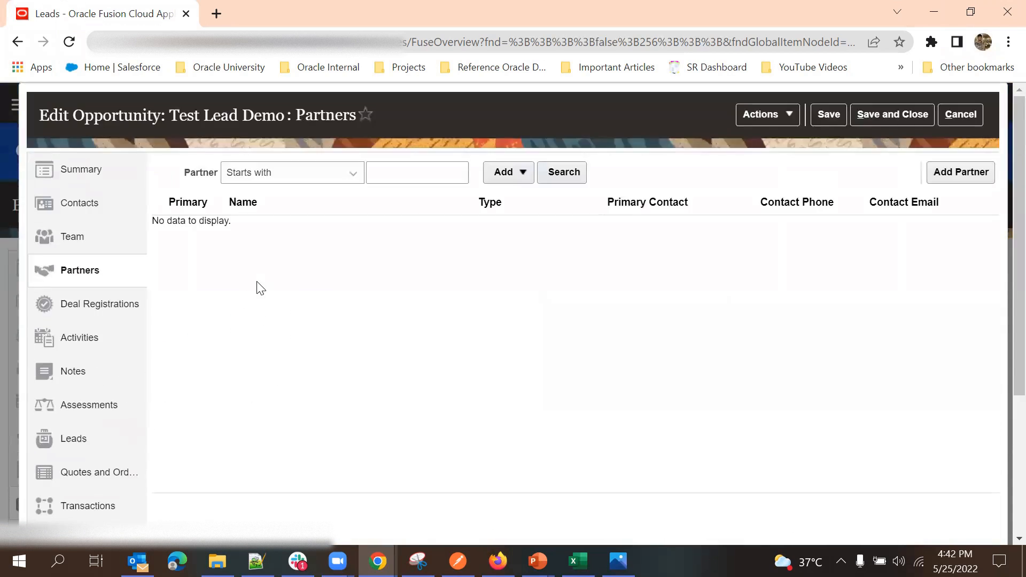
click(65, 172)
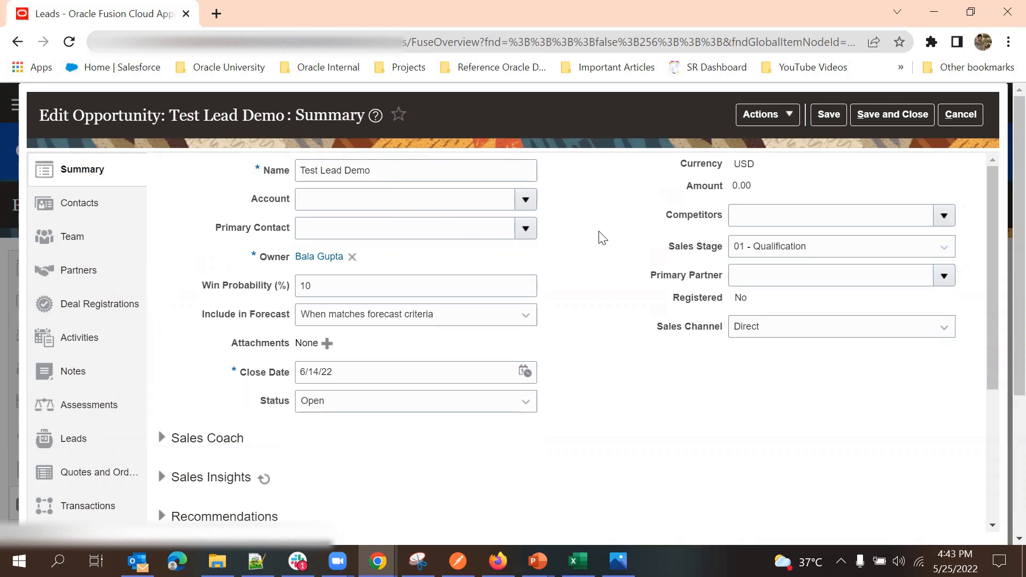
Close the opportunity without saving and review its entry in the lead's Opportunities list
click(960, 114)
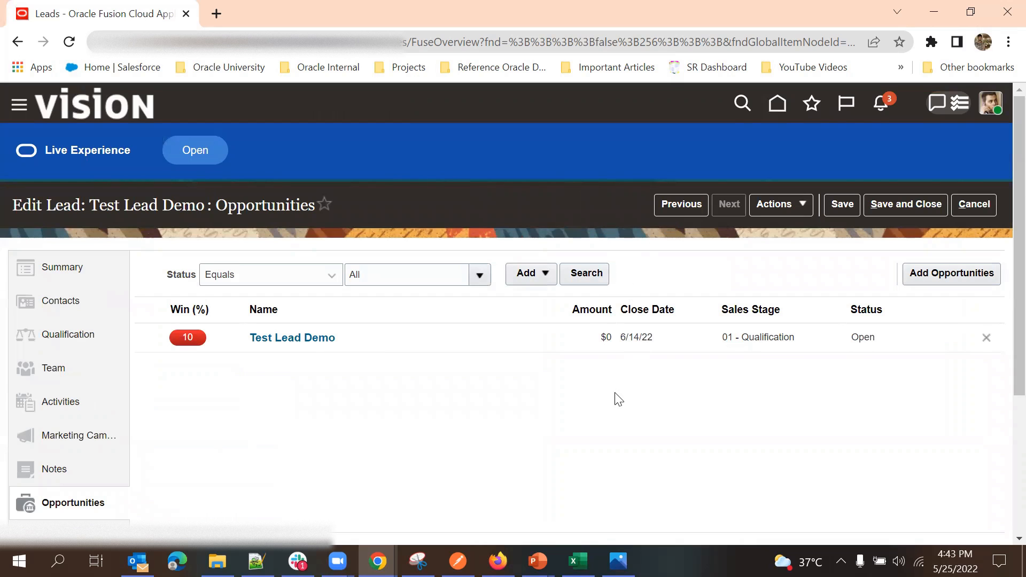
scroll(613, 332, down, 1)
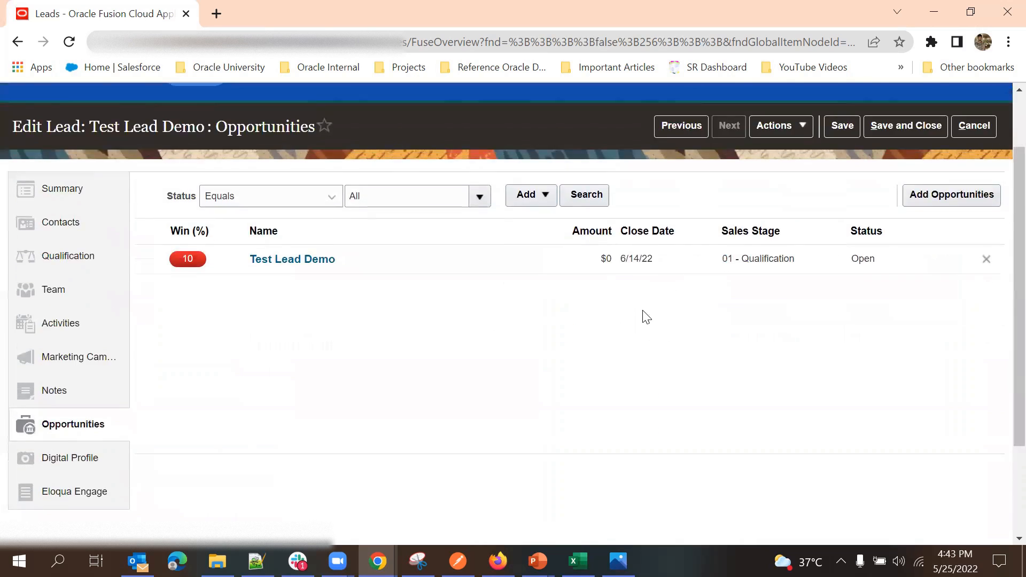
scroll(646, 317, up, 1)
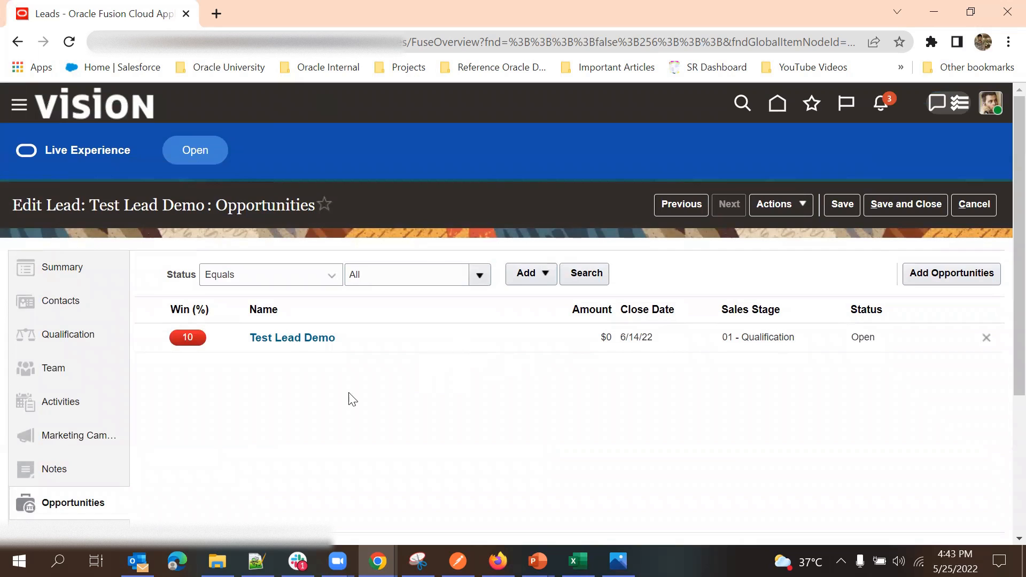
Review the converted lead's Summary details and close the lead without saving
click(77, 272)
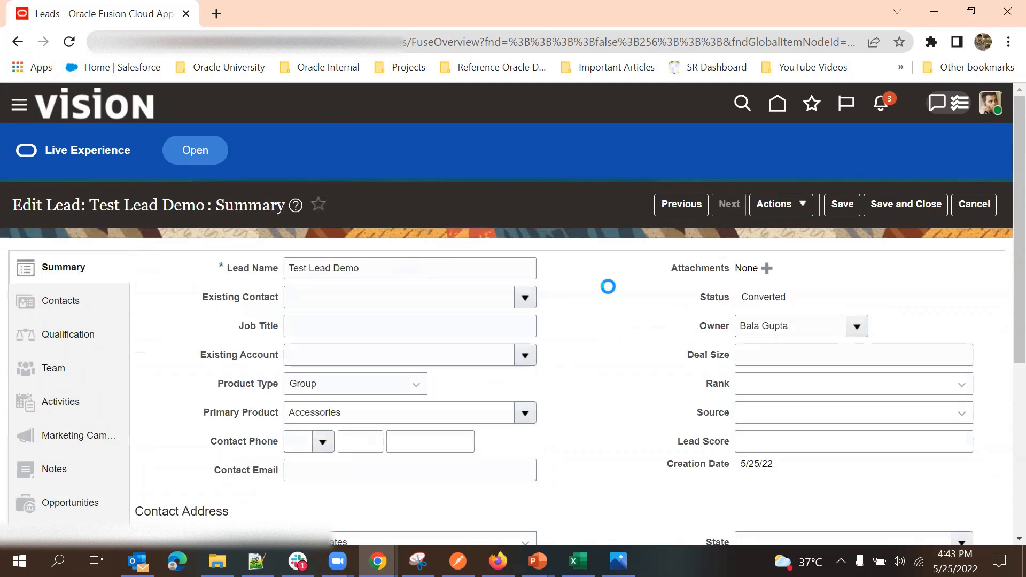
scroll(608, 286, down, 2)
scroll(615, 277, up, 2)
scroll(617, 281, up, 1)
click(977, 204)
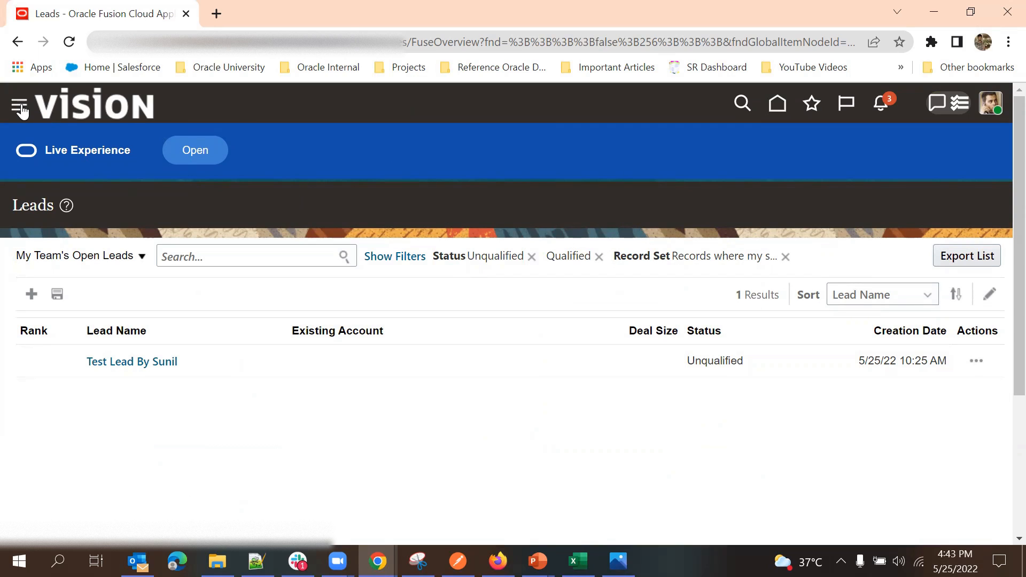
Open the Setup and Maintenance work area from the user settings
click(989, 109)
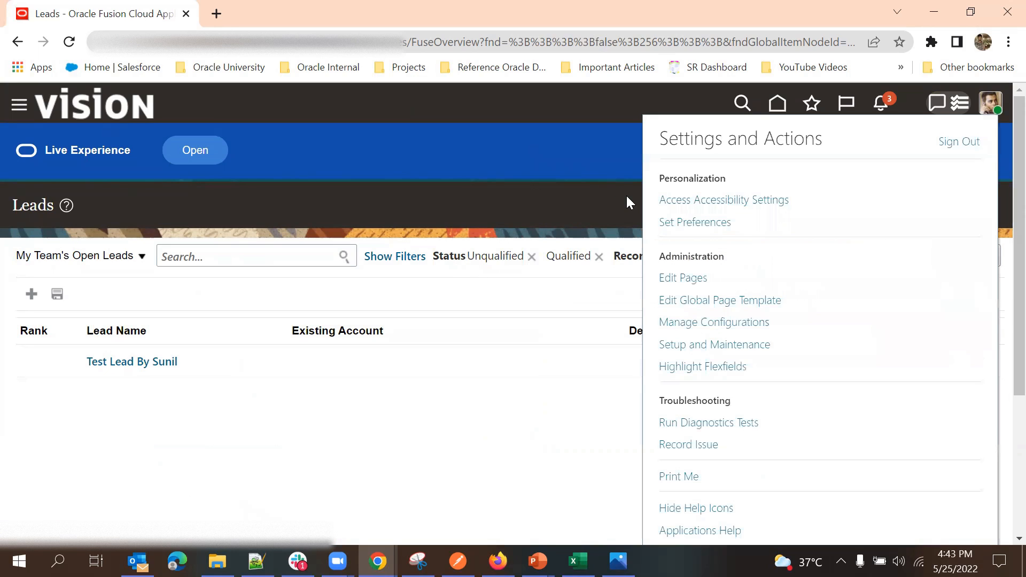
click(701, 345)
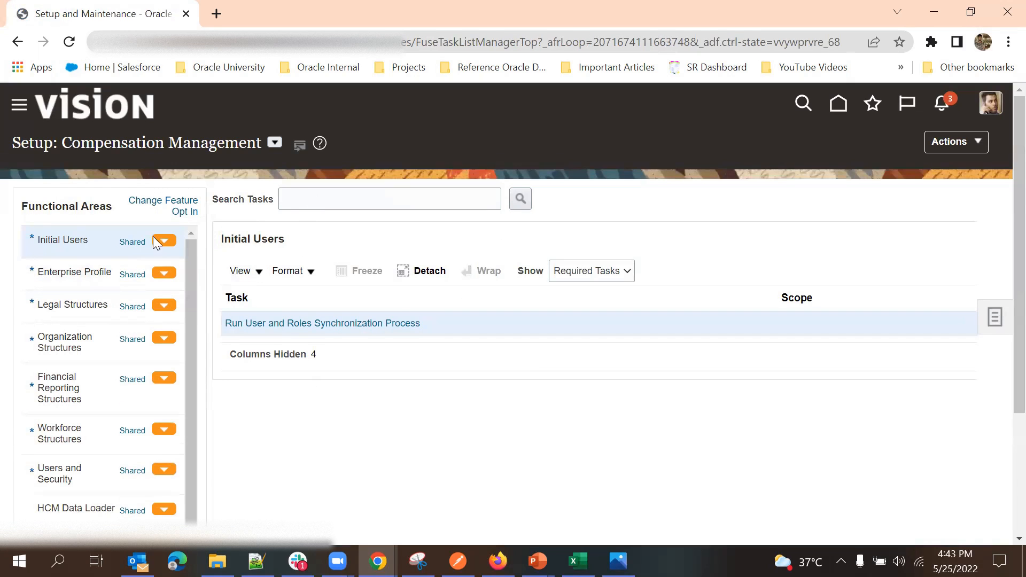
scroll(213, 225, down, 3)
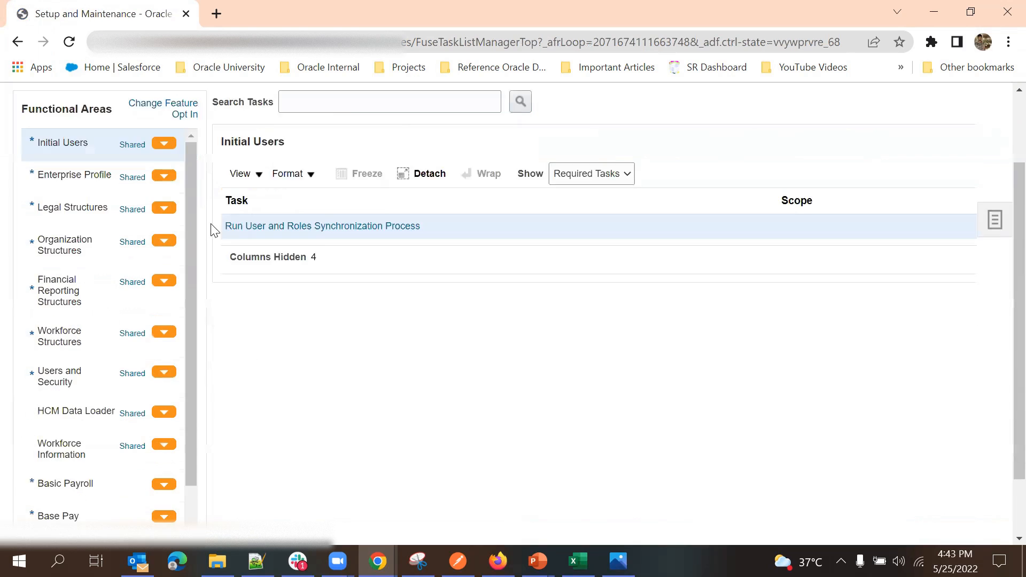
scroll(202, 265, up, 3)
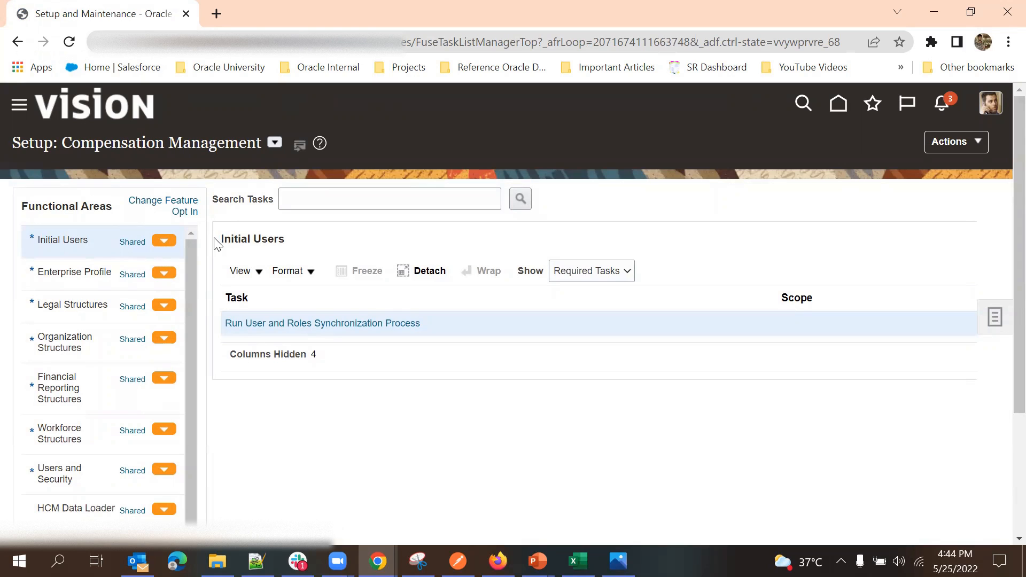
Examine the Compensation Management functional areas, including the Enterprise Profile tasks, and open the feature opt-in page
scroll(89, 298, down, 2)
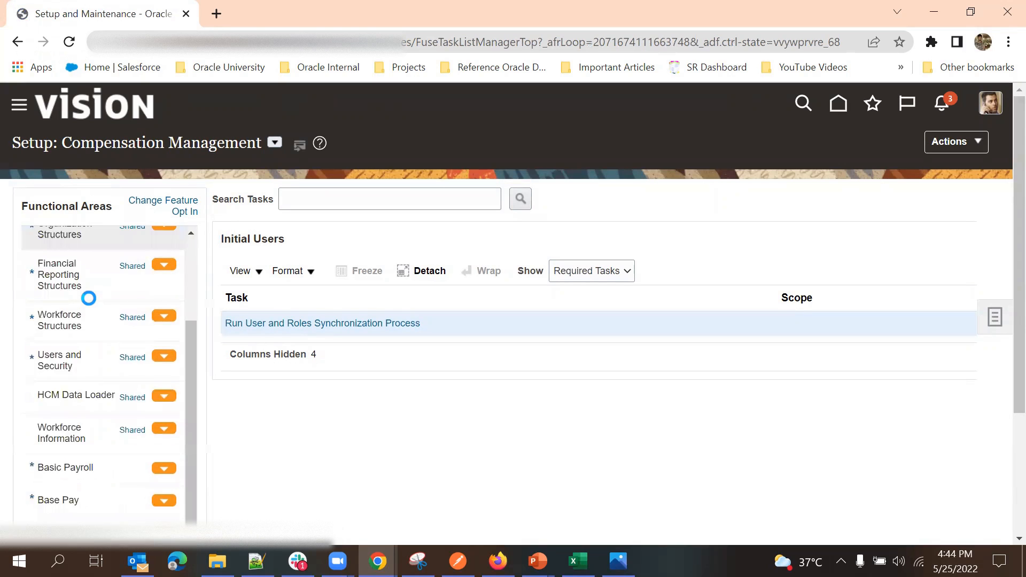
scroll(89, 298, down, 1)
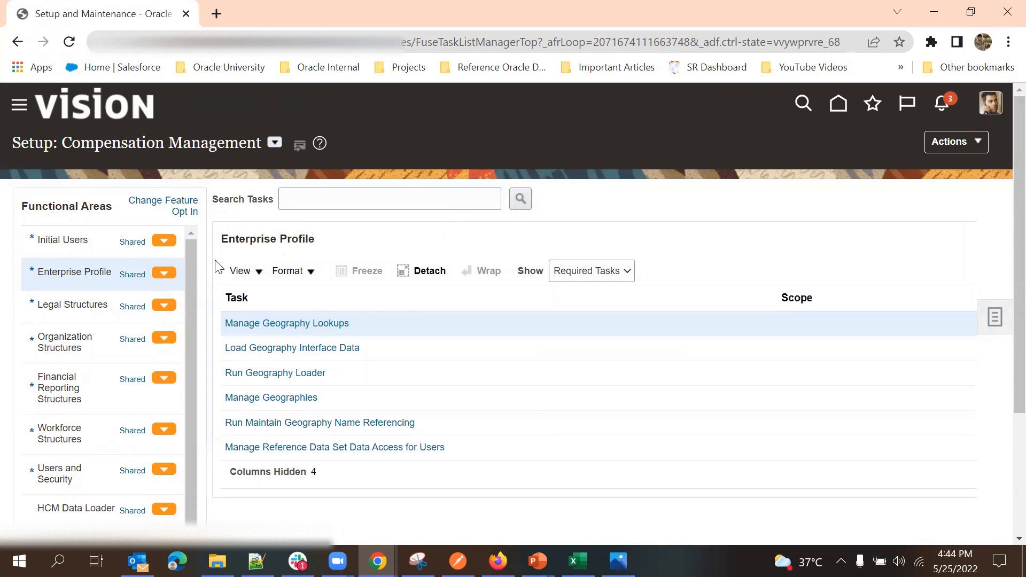
scroll(110, 292, down, 6)
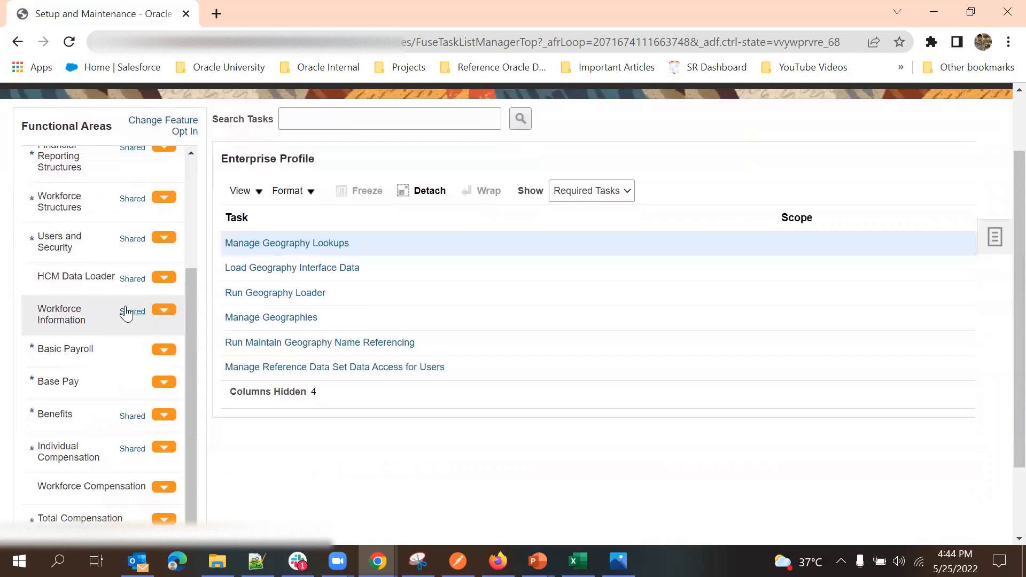
scroll(128, 342, down, 3)
scroll(128, 321, up, 10)
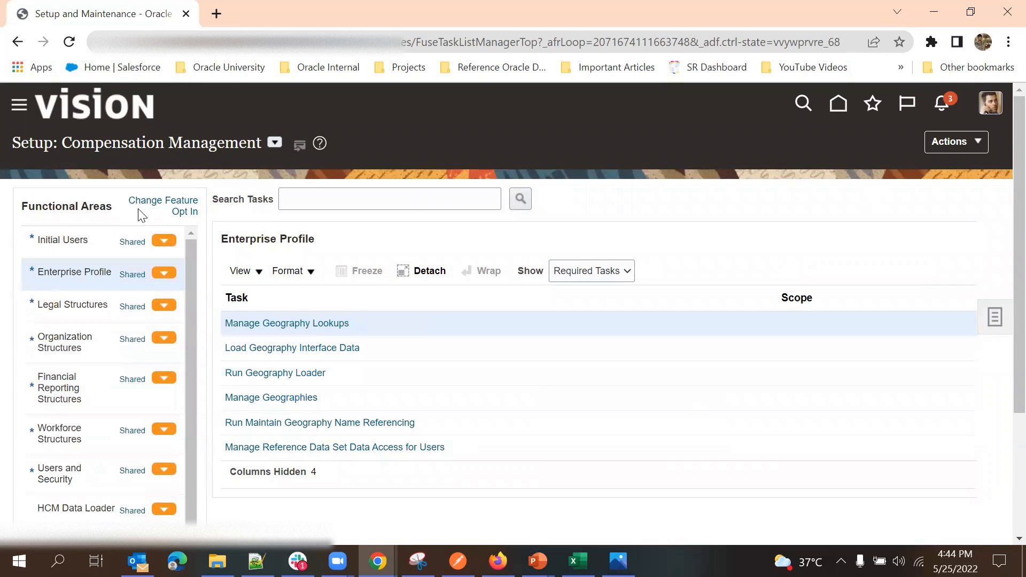
click(160, 214)
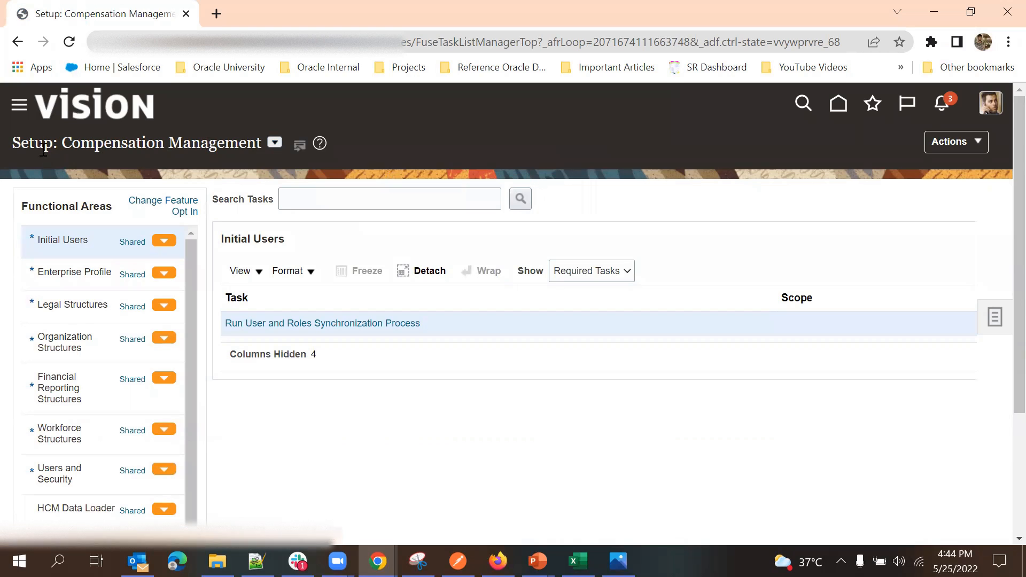
Switch the setup offering from Compensation Management to Sales
click(275, 143)
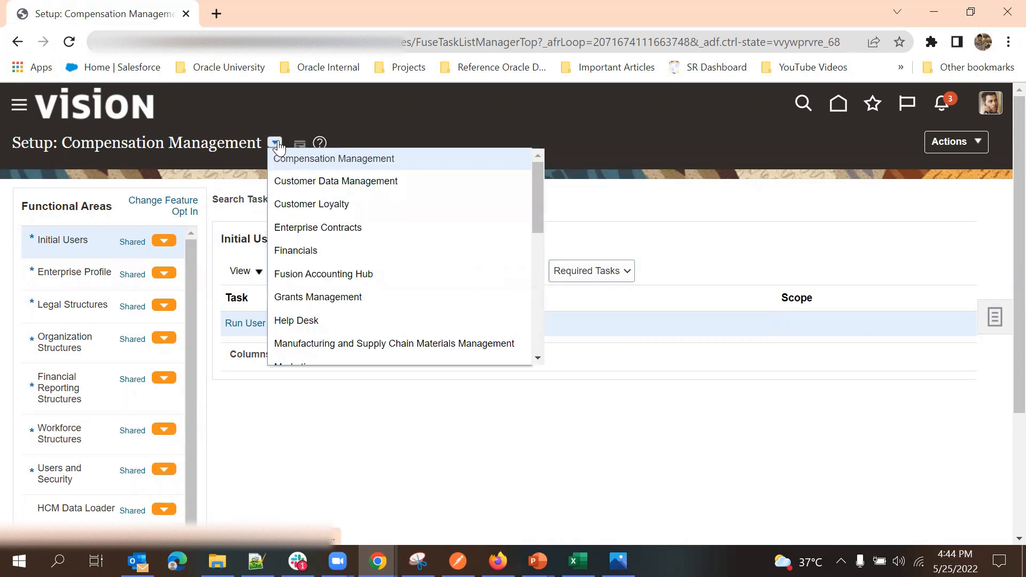
scroll(340, 231, down, 3)
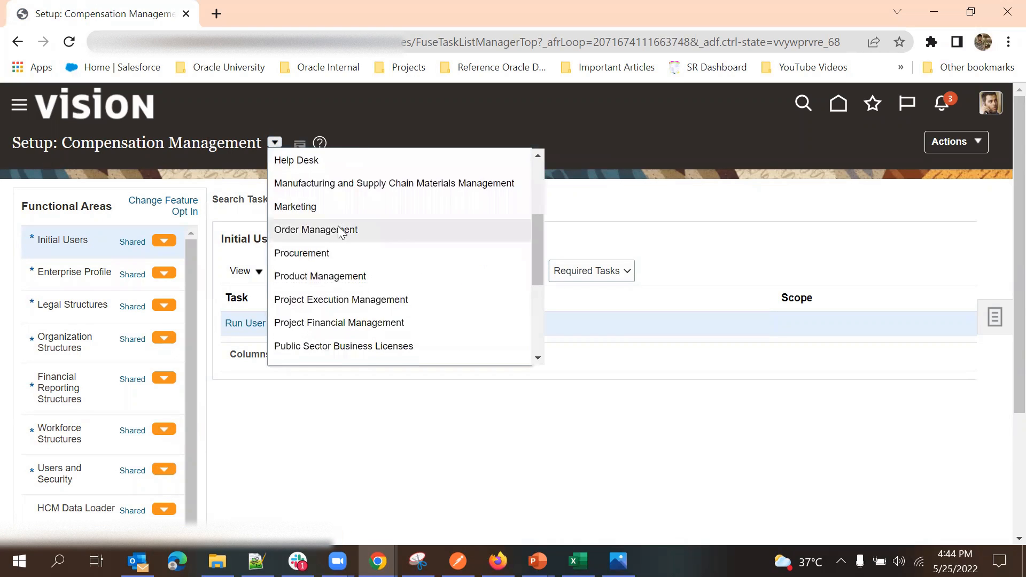
scroll(336, 233, up, 2)
scroll(335, 241, down, 3)
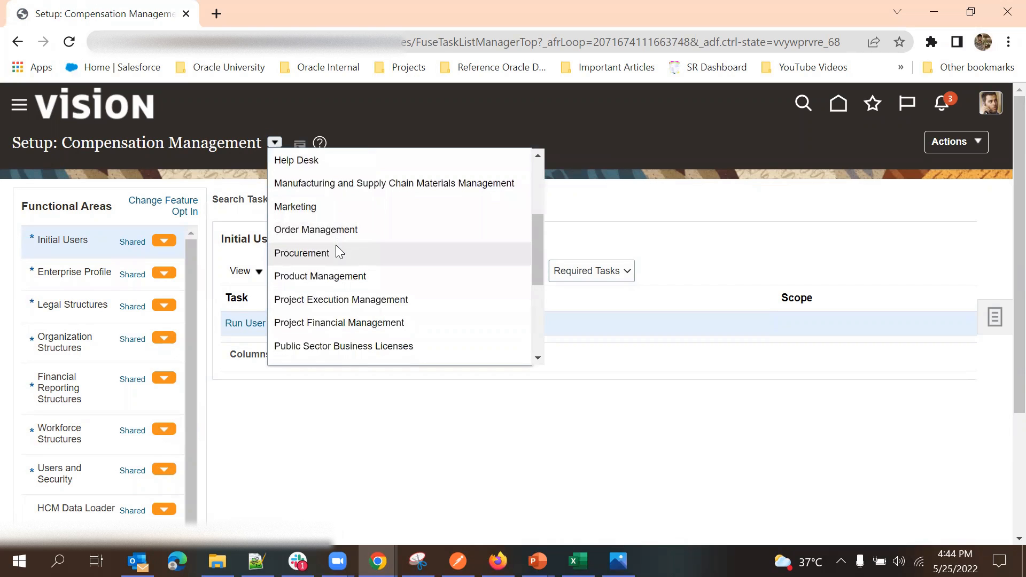
scroll(338, 249, up, 4)
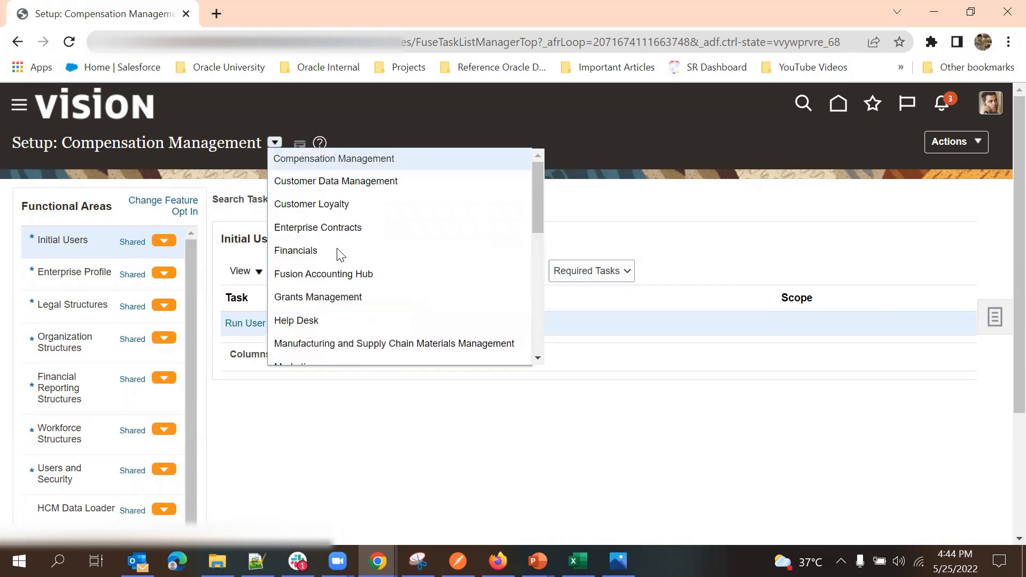
scroll(337, 241, down, 8)
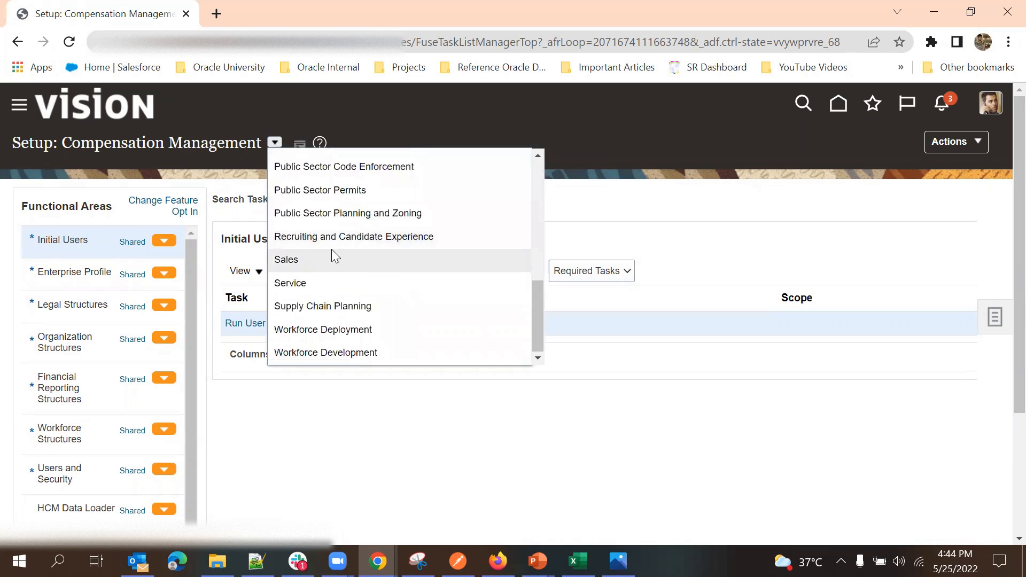
click(332, 253)
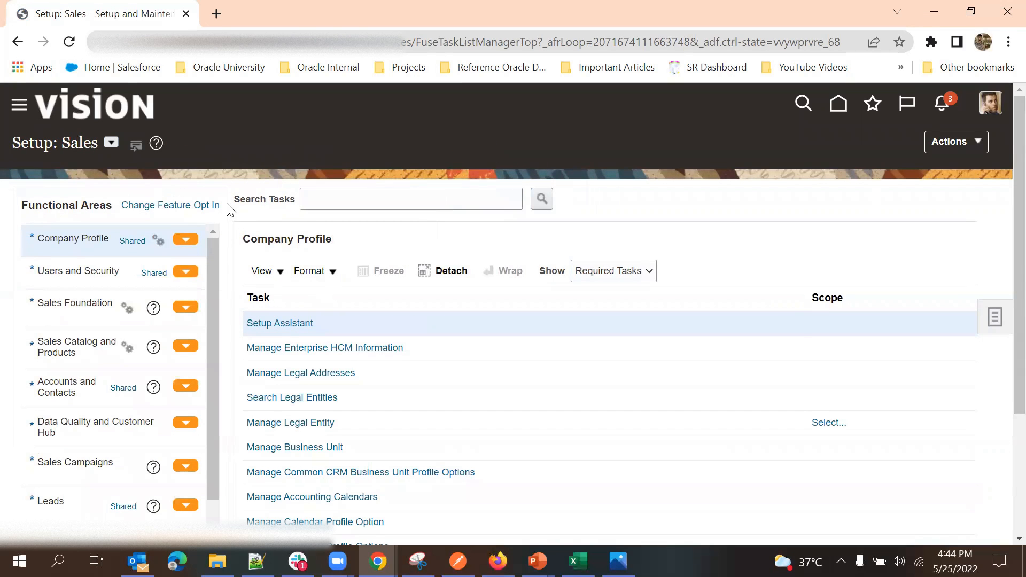
Open the Manage Sales Lead Qualification Template task from the Leads functional area of the Sales offering
click(995, 322)
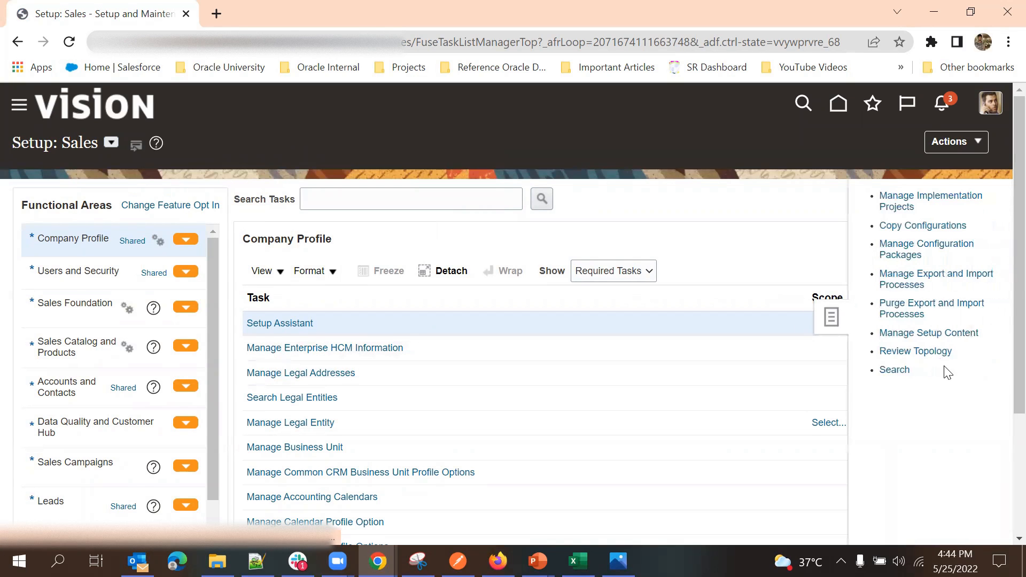
click(885, 370)
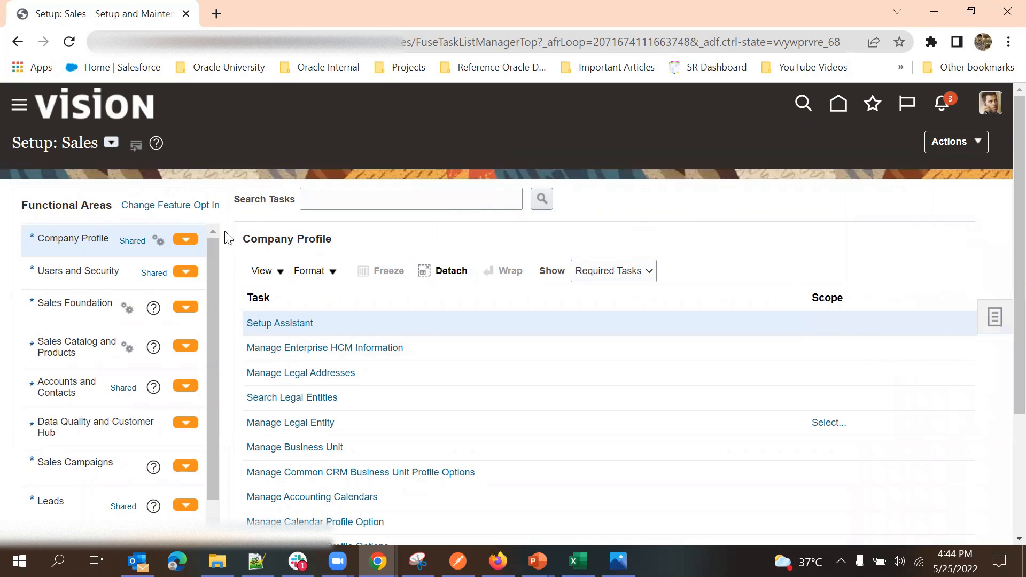
scroll(92, 418, down, 1)
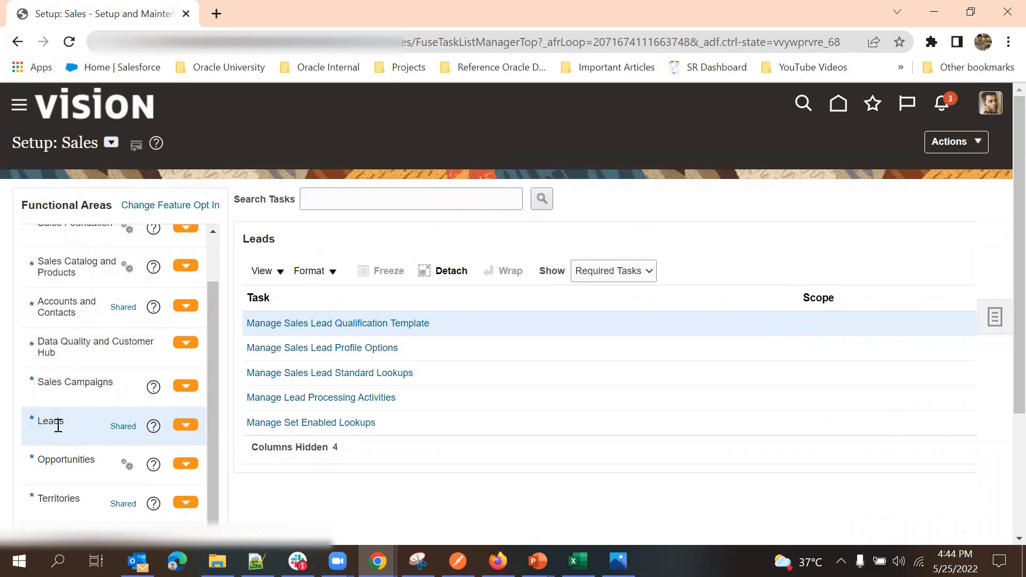
scroll(61, 426, down, 1)
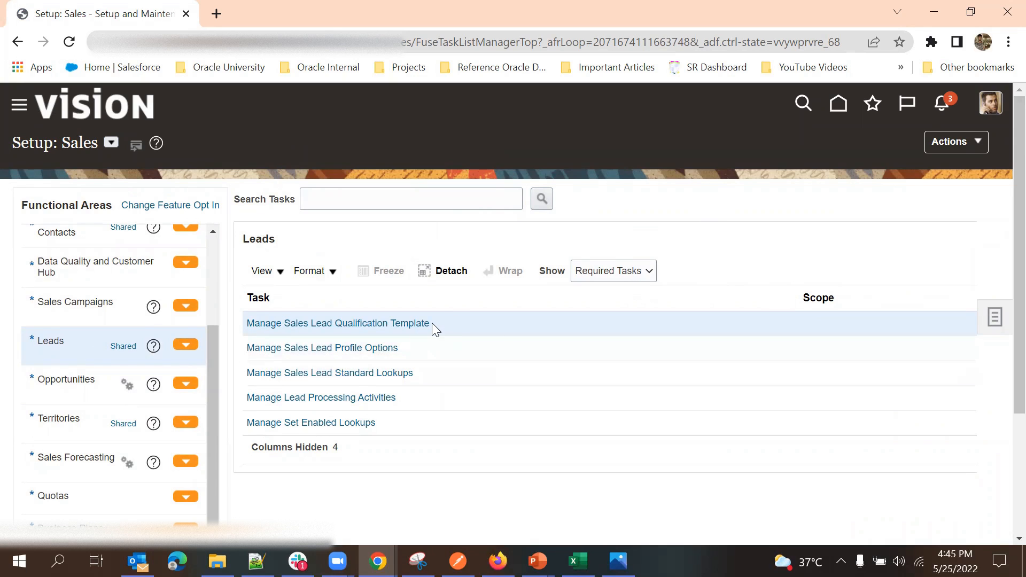
click(338, 325)
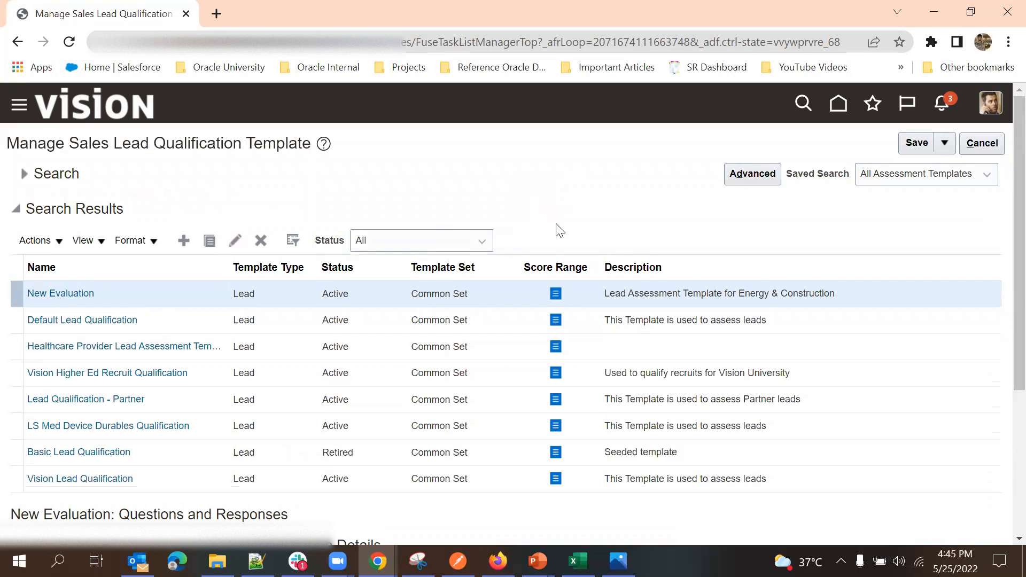
Start a new lead qualification template, keep the name New Template, and set its template type to Lead
scroll(223, 363, down, 1)
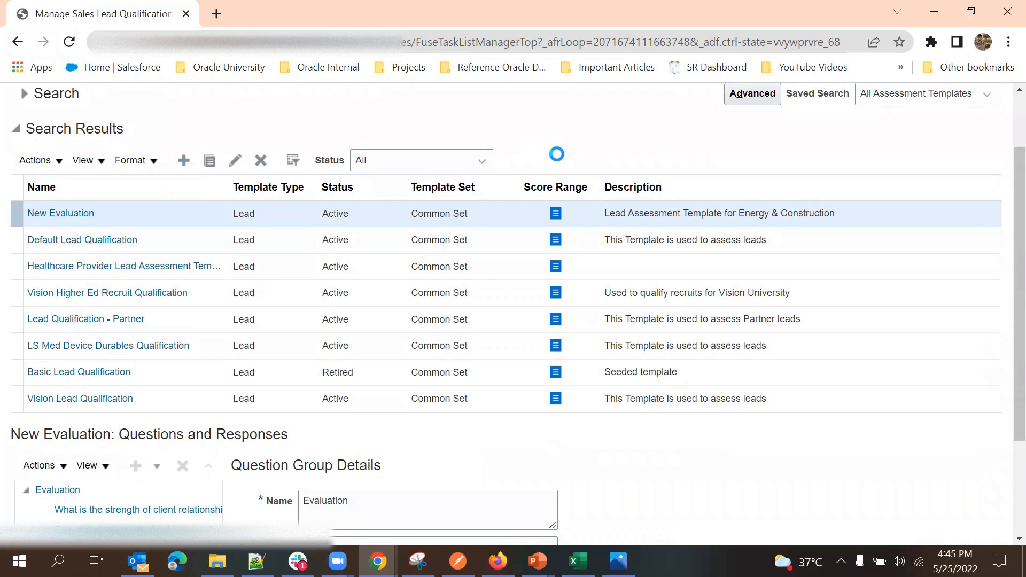
scroll(553, 214, down, 2)
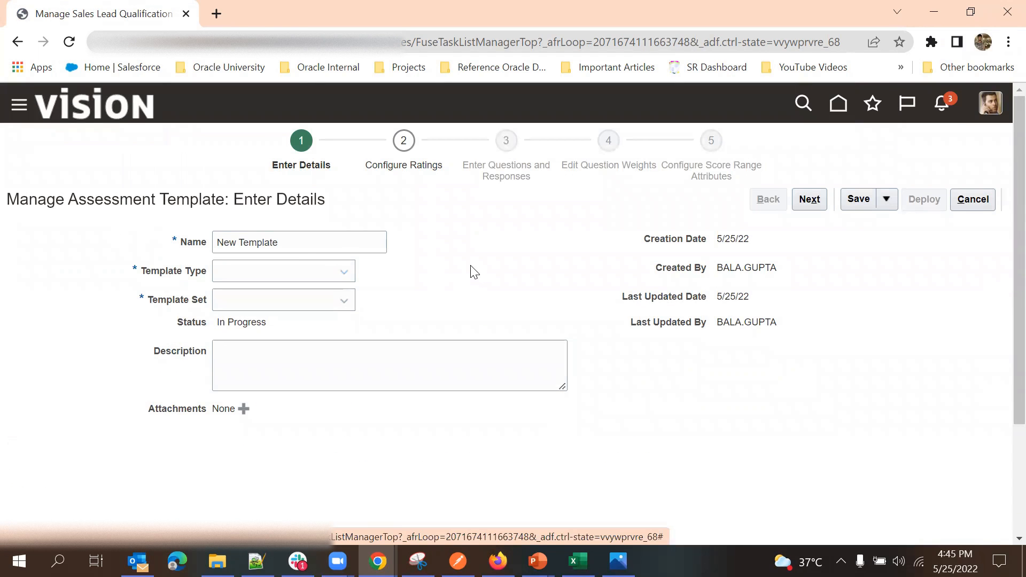
triple_click(262, 240)
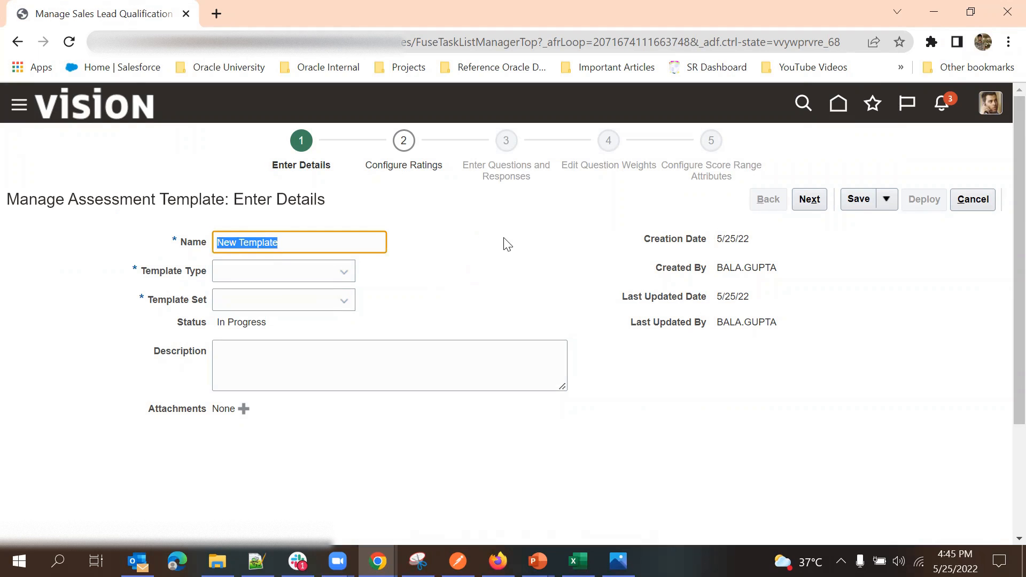
click(285, 274)
click(280, 310)
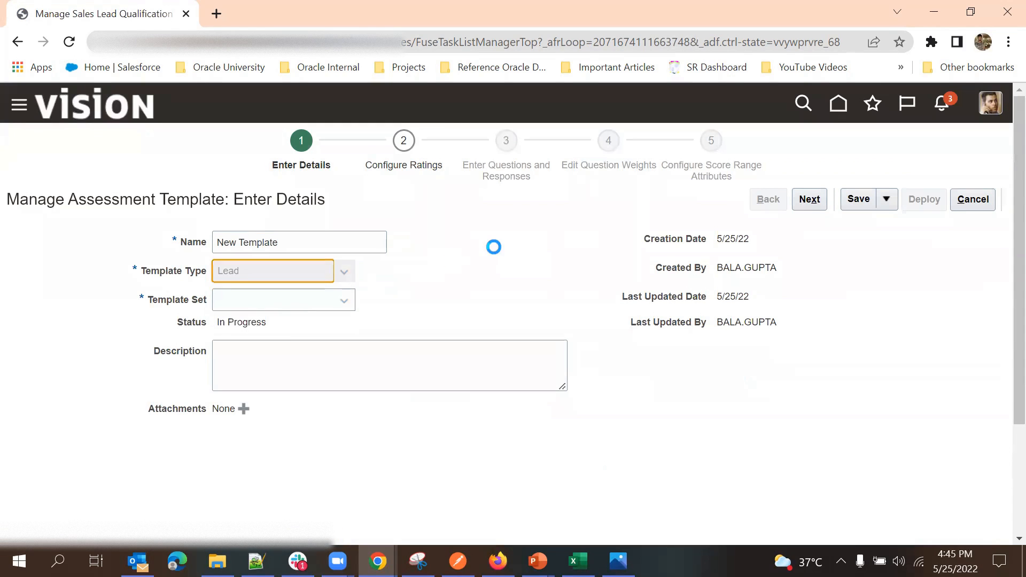
Set the new assessment template's Template Set to Common Set
click(299, 303)
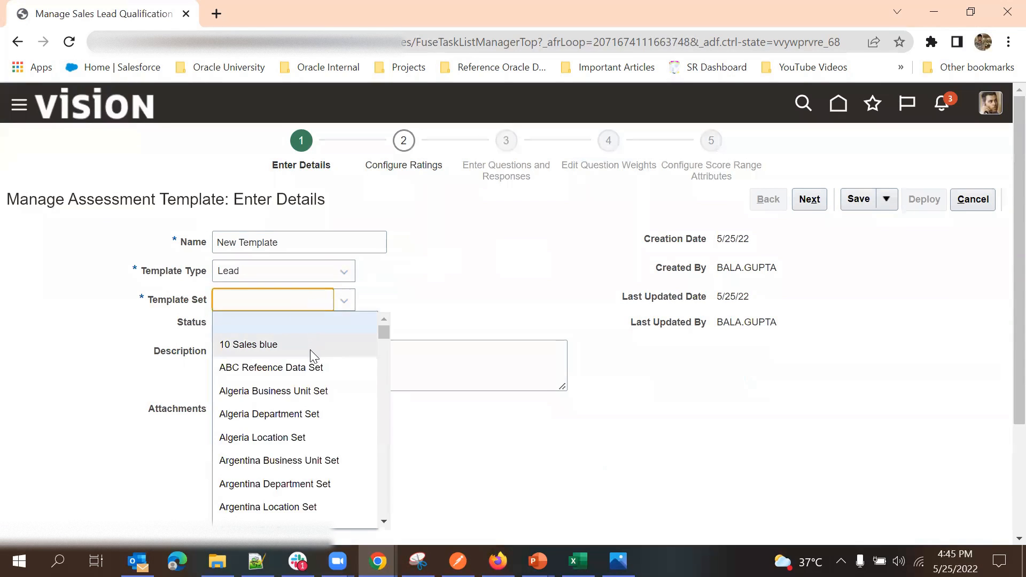
scroll(314, 404, down, 5)
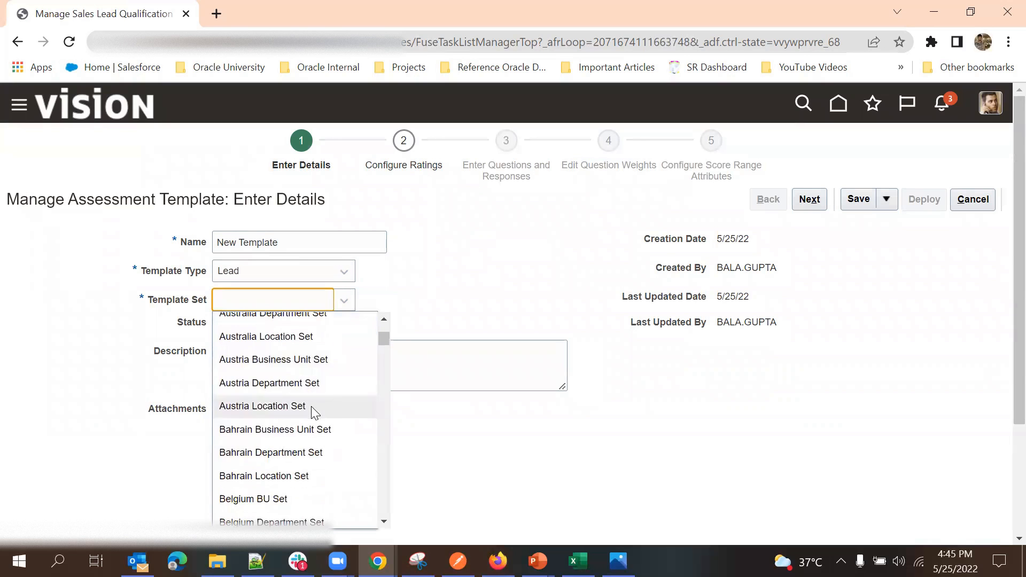
scroll(314, 409, up, 3)
click(450, 295)
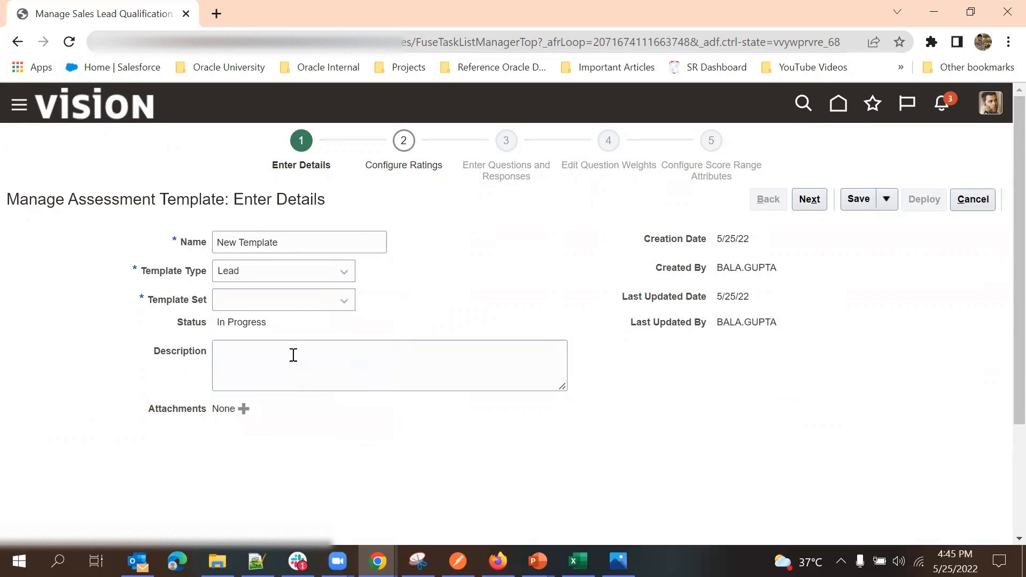
click(275, 309)
scroll(286, 387, down, 3)
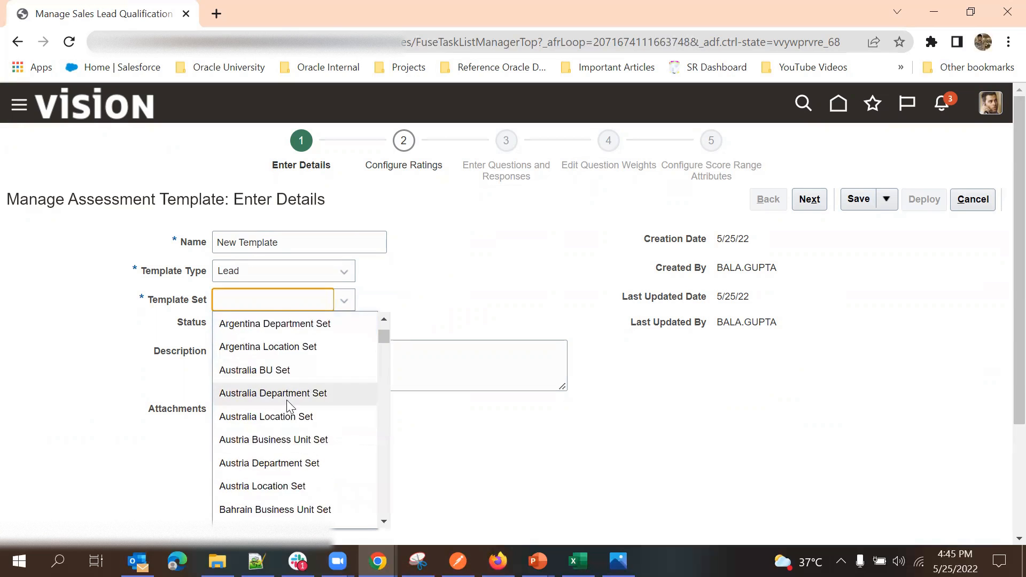
scroll(293, 419, down, 3)
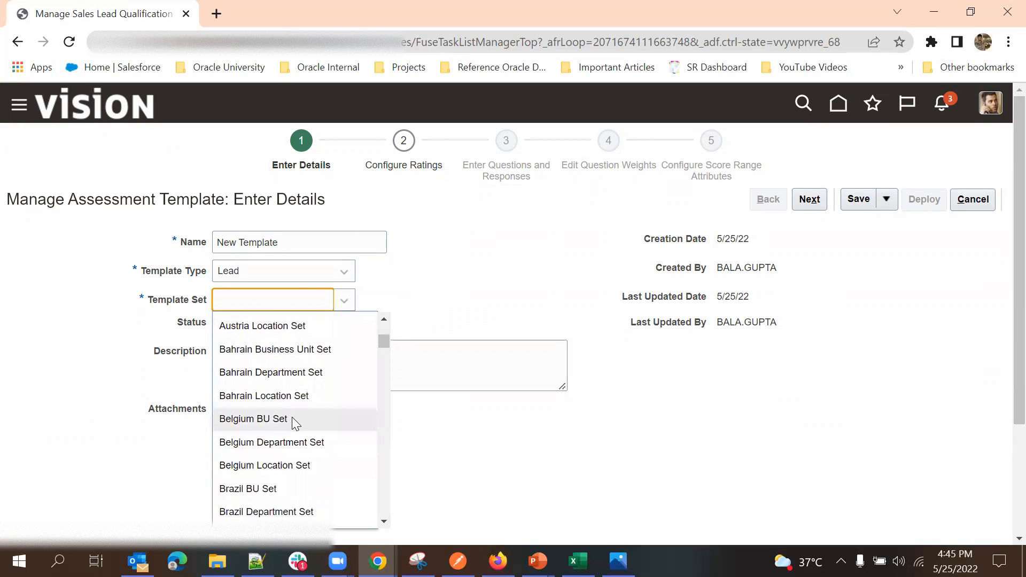
scroll(295, 419, down, 3)
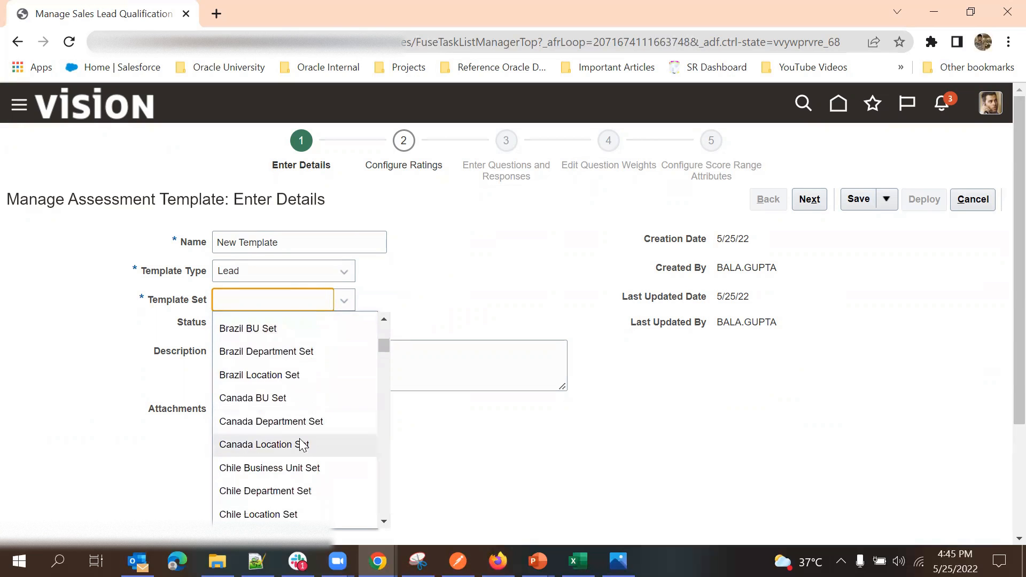
scroll(296, 422, up, 5)
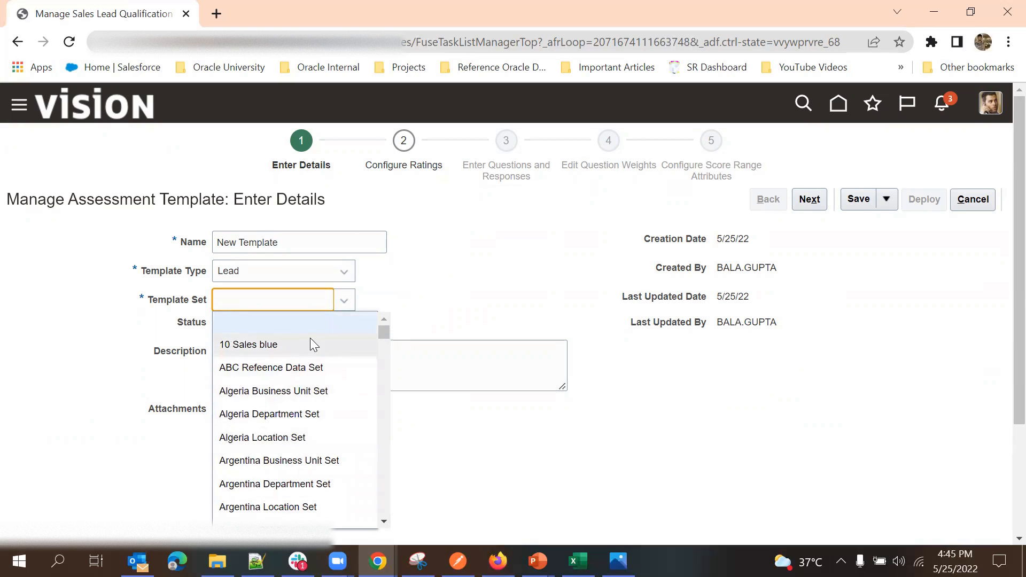
scroll(299, 428, down, 15)
scroll(309, 452, down, 15)
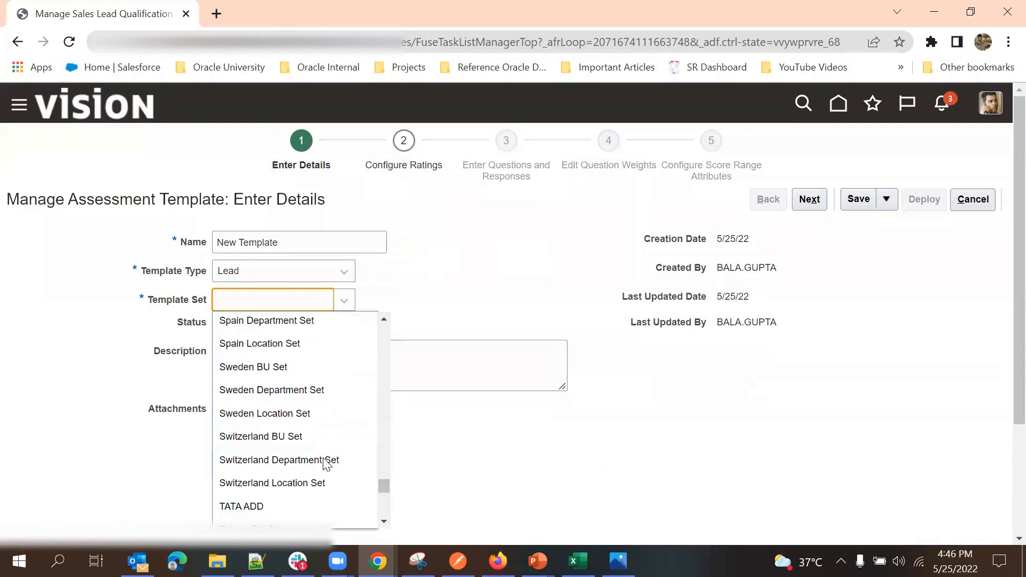
scroll(323, 458, down, 15)
scroll(320, 449, up, 12)
scroll(320, 443, up, 15)
scroll(295, 336, up, 10)
scroll(284, 392, down, 2)
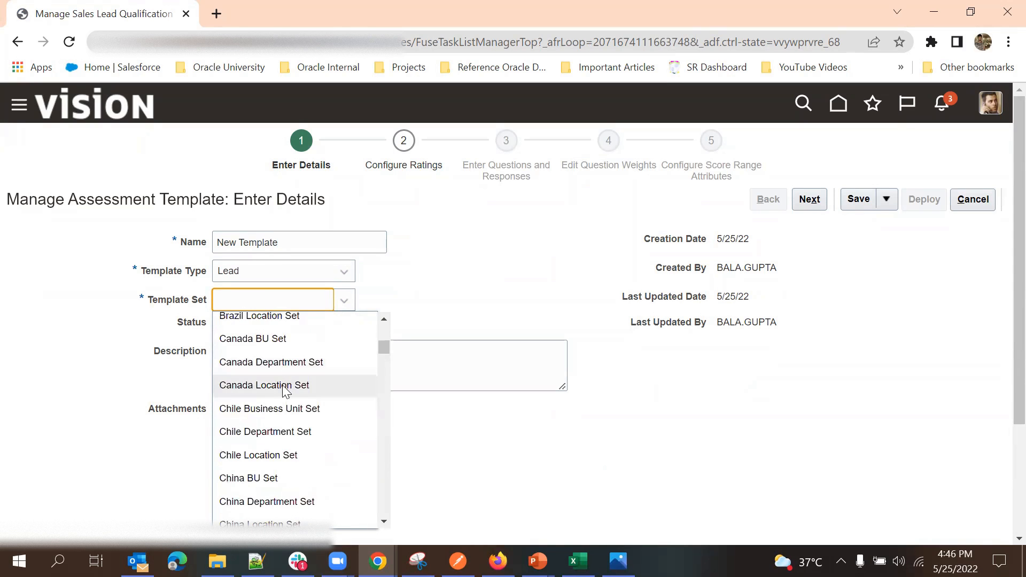
scroll(275, 460, down, 2)
scroll(274, 412, up, 1)
scroll(274, 400, up, 2)
scroll(275, 402, down, 6)
scroll(276, 445, down, 1)
click(272, 426)
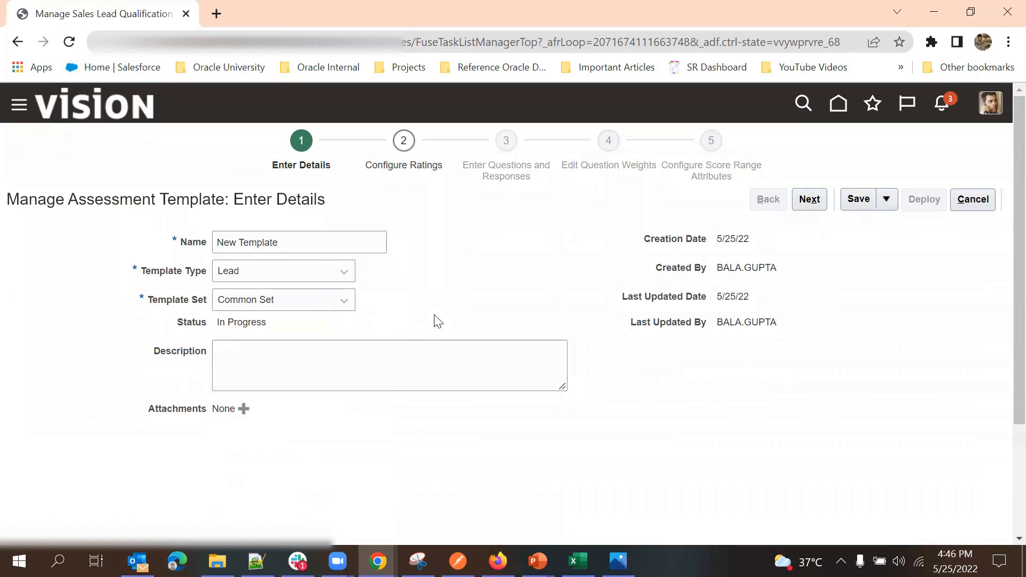
Leave the description empty, keep the Poor, Average and Excellent ratings, and advance to the Enter Questions and Responses stage
click(415, 367)
click(525, 262)
click(809, 198)
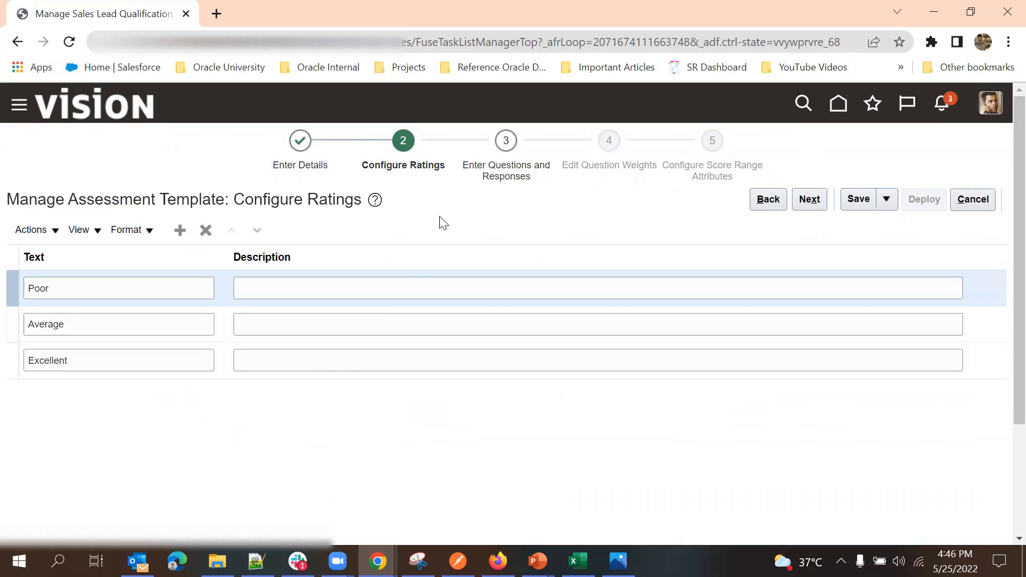
click(400, 278)
click(452, 225)
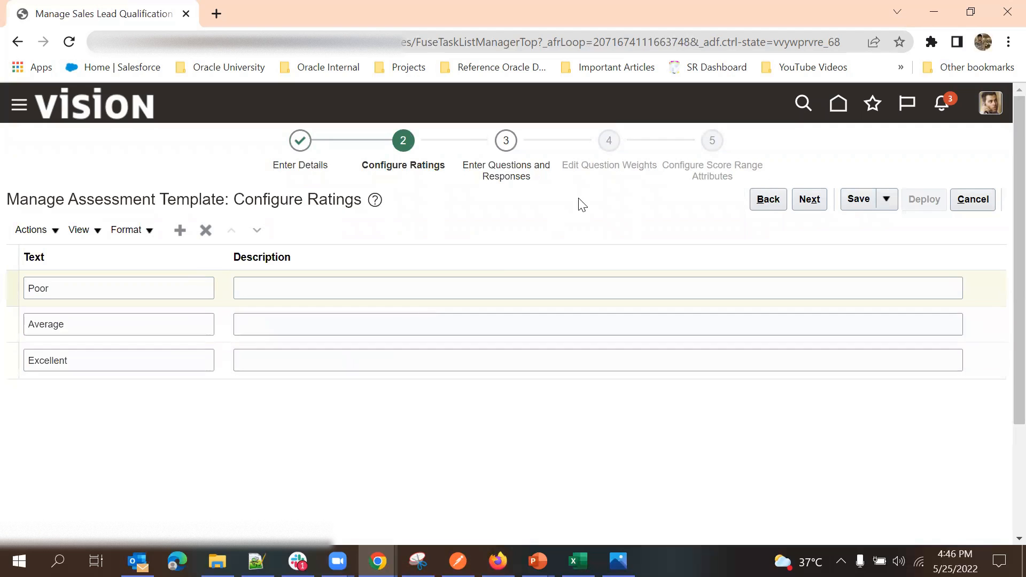
click(809, 199)
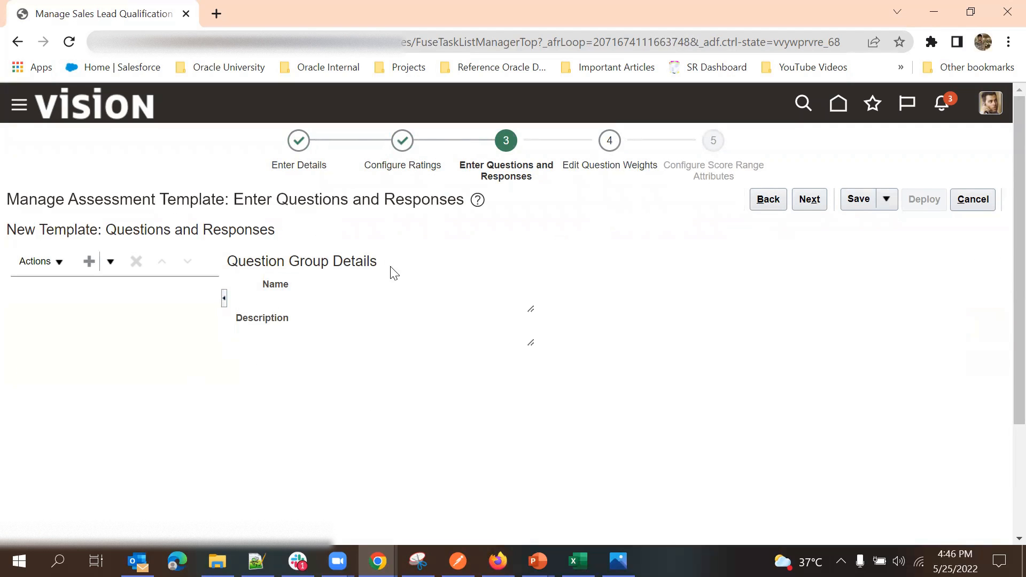
Create and save a question group named "which location?" in the template
click(91, 262)
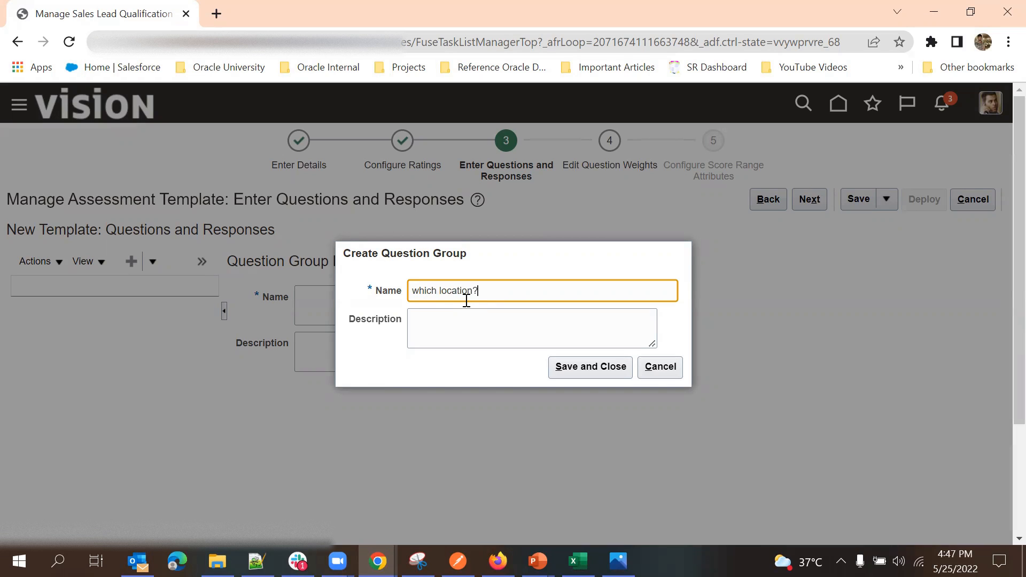
click(582, 359)
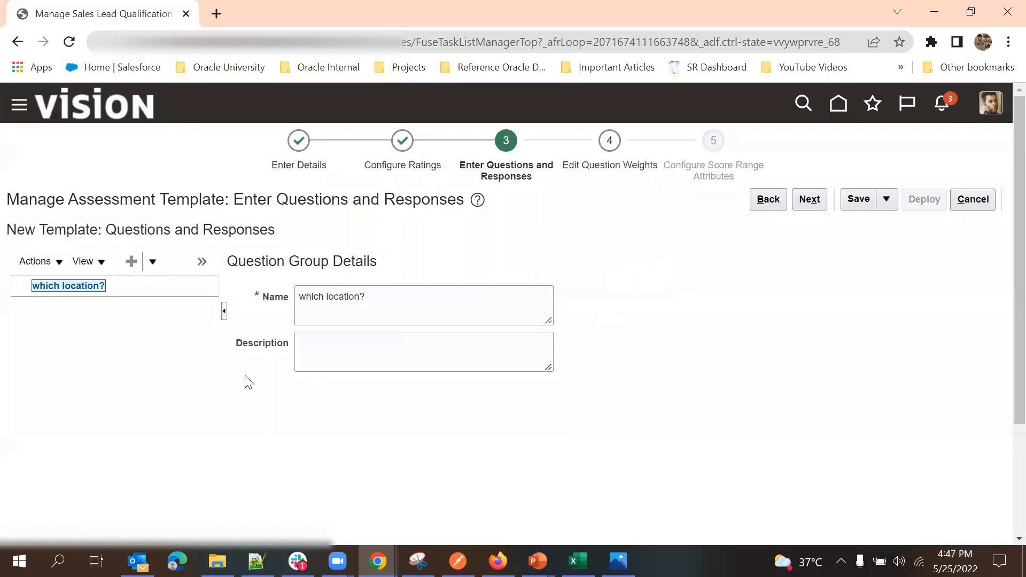
click(201, 262)
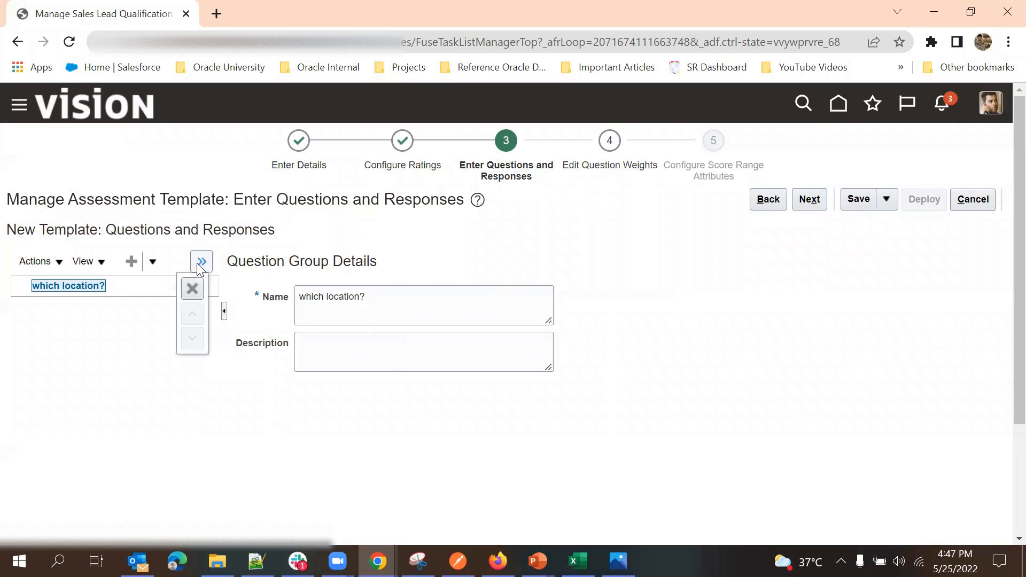
click(122, 344)
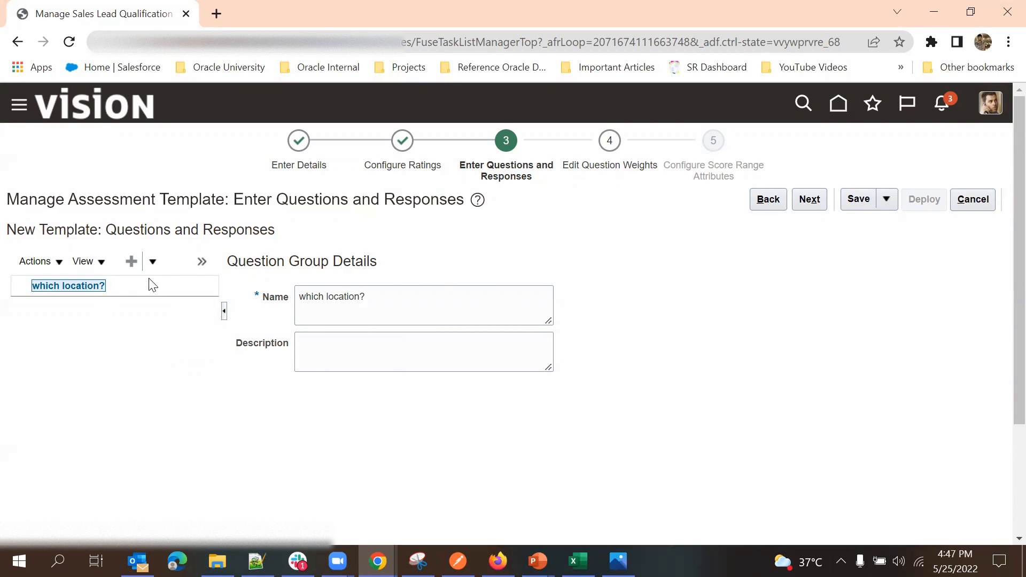
click(41, 262)
click(171, 380)
click(384, 360)
Create and save a question "which location?" with weight 20 in the "which location?" question group
click(153, 262)
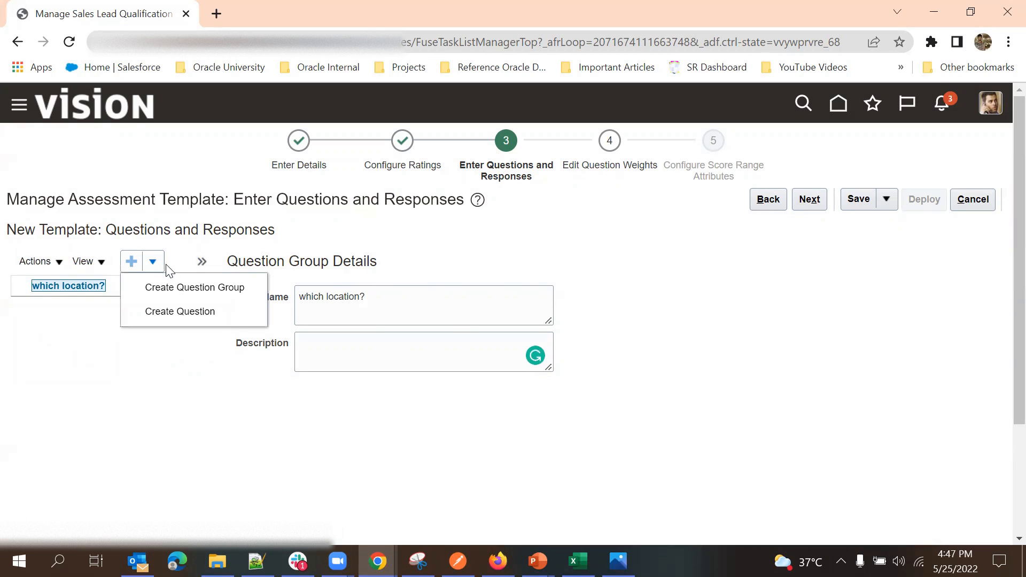
click(213, 315)
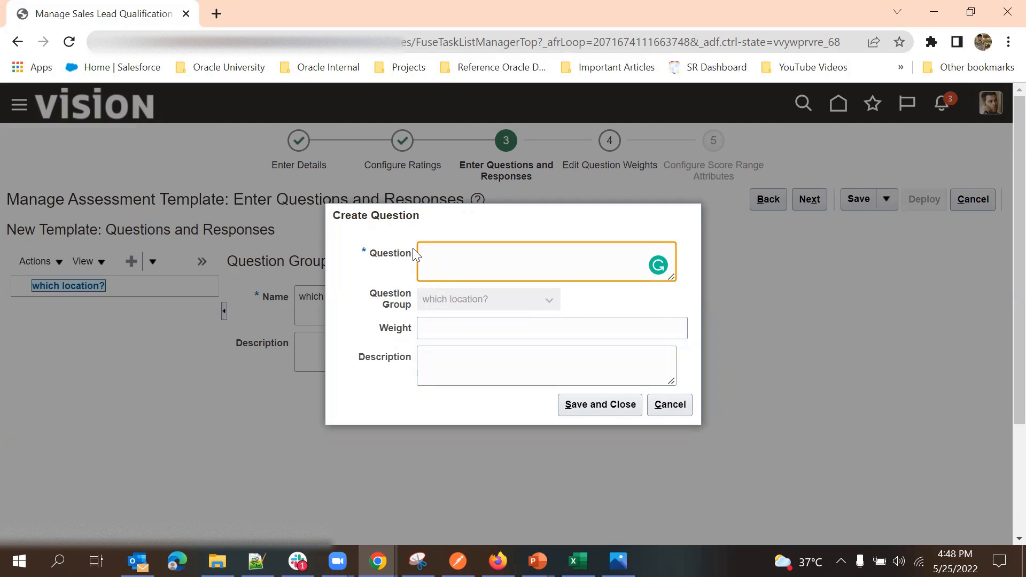
click(478, 355)
click(466, 328)
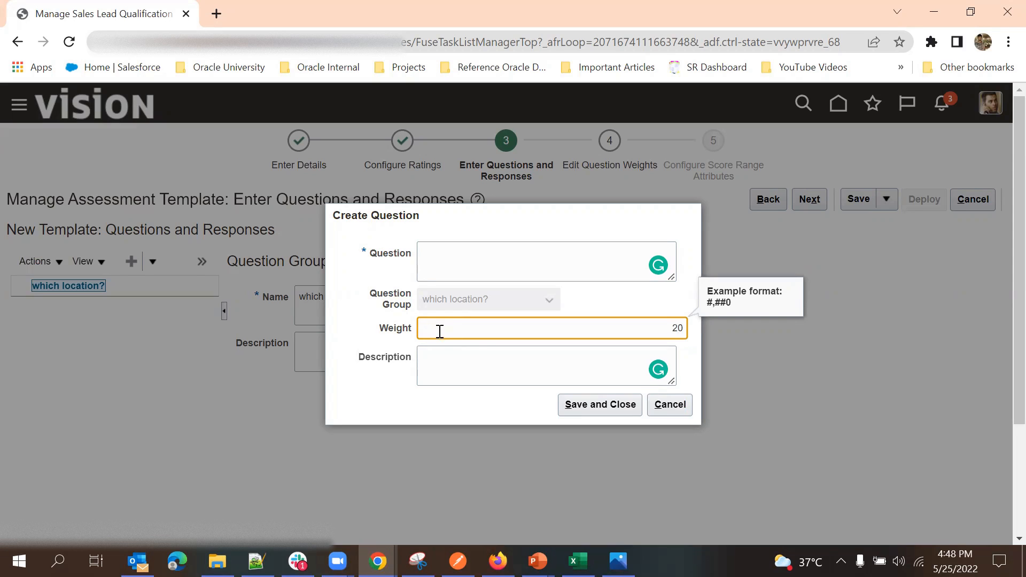
click(472, 253)
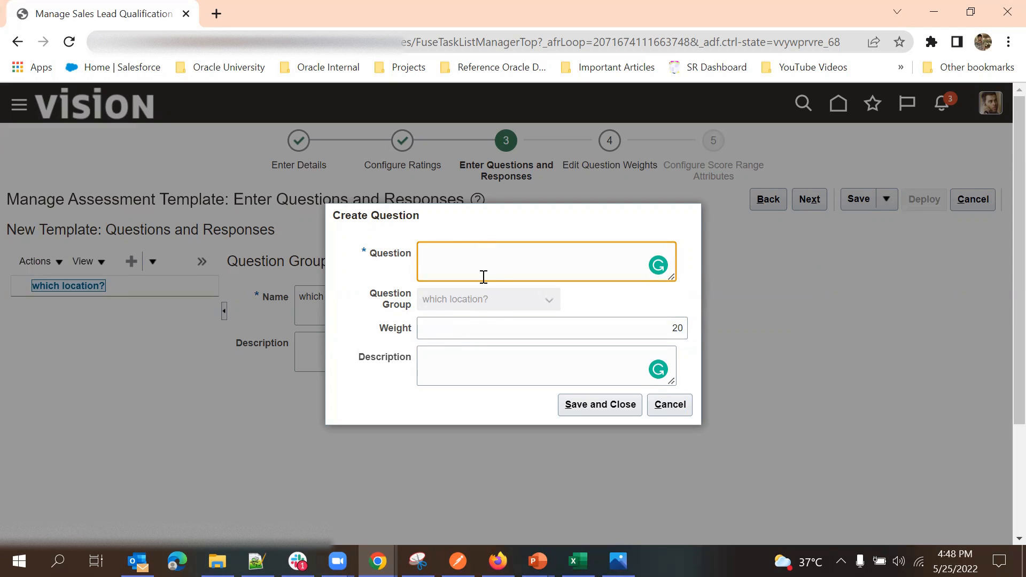
triple_click(456, 300)
key(ctrl+c)
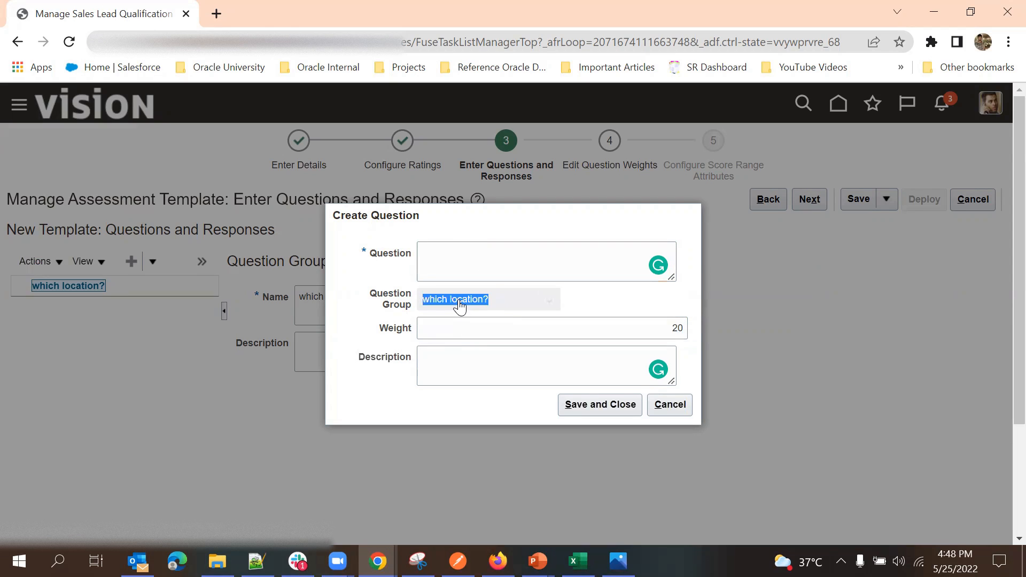
click(488, 267)
key(ctrl+v)
click(614, 412)
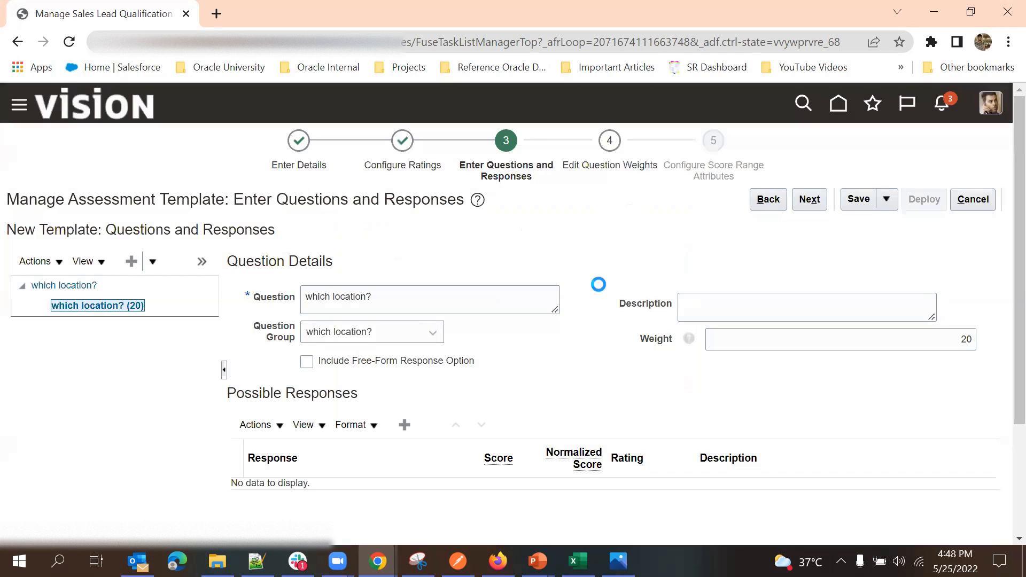
Add a possible response to the question, keeping the Untitled name, score 0 and Poor rating
scroll(588, 268, down, 1)
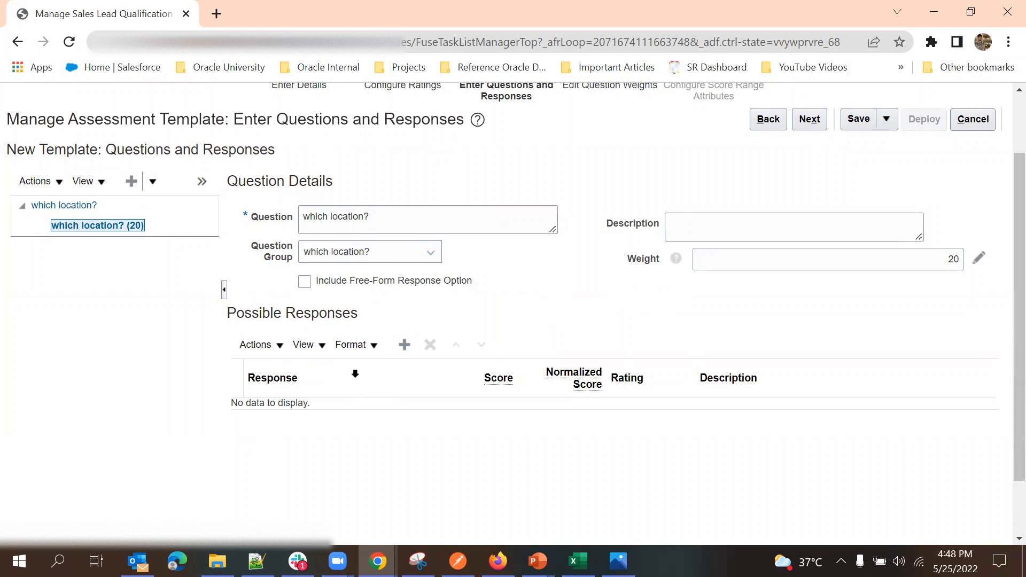
click(405, 344)
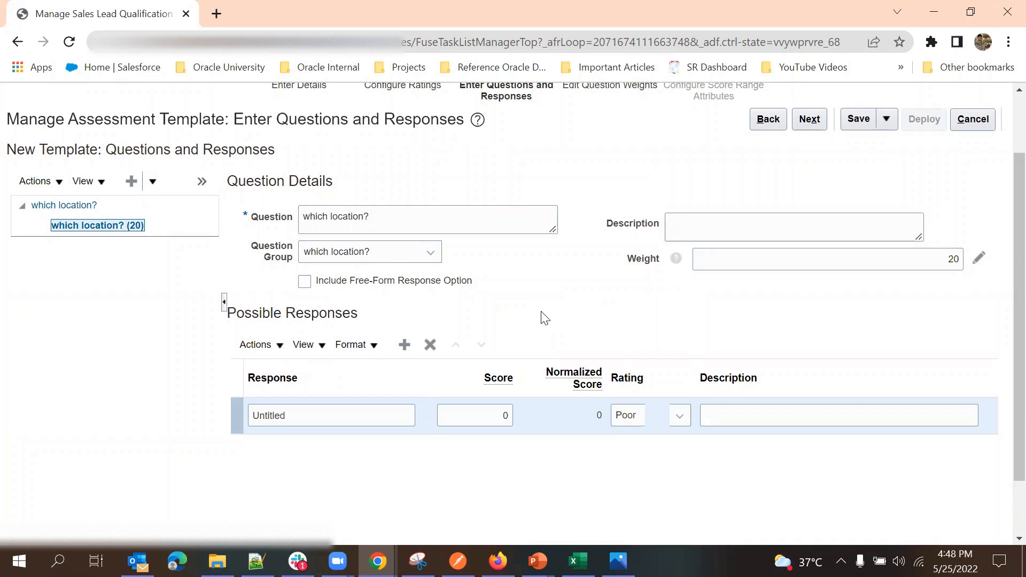
scroll(609, 273, down, 1)
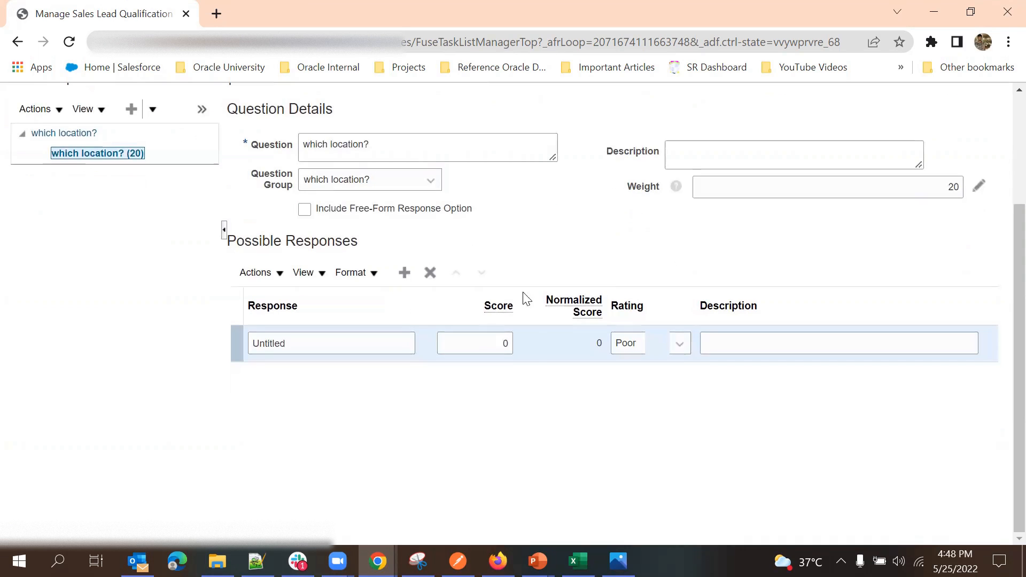
double_click(360, 337)
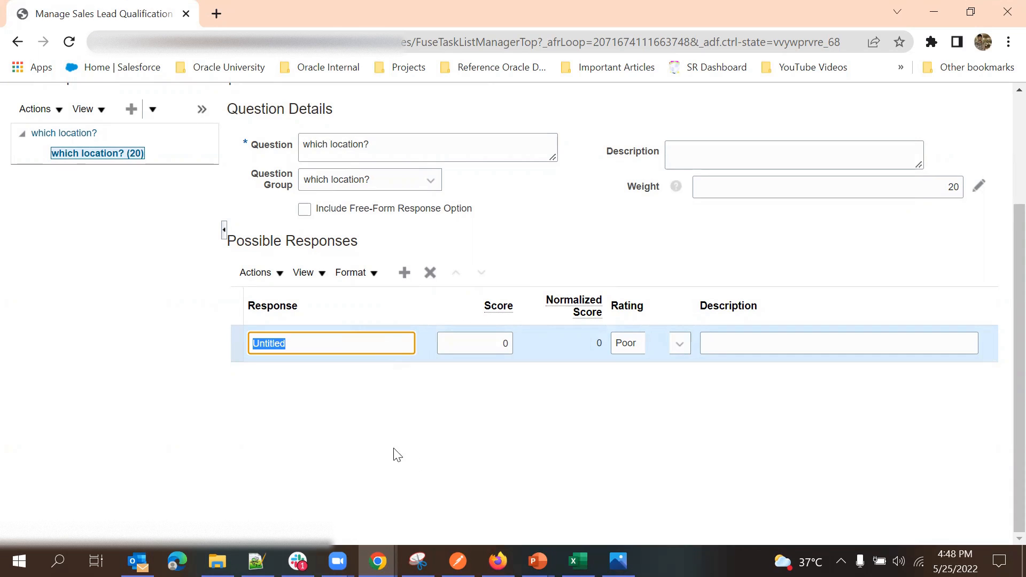
click(490, 344)
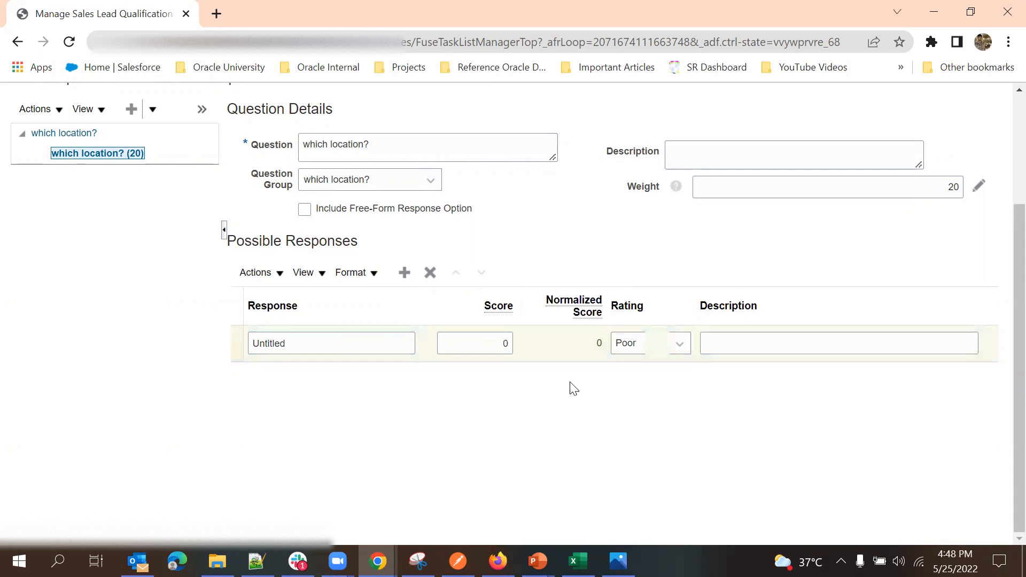
click(624, 348)
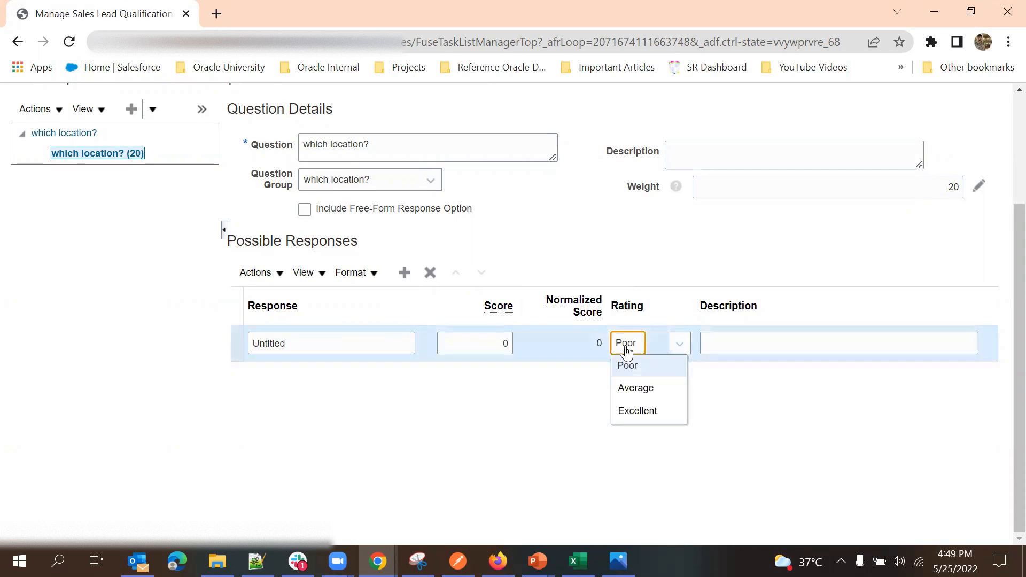
click(408, 398)
click(315, 343)
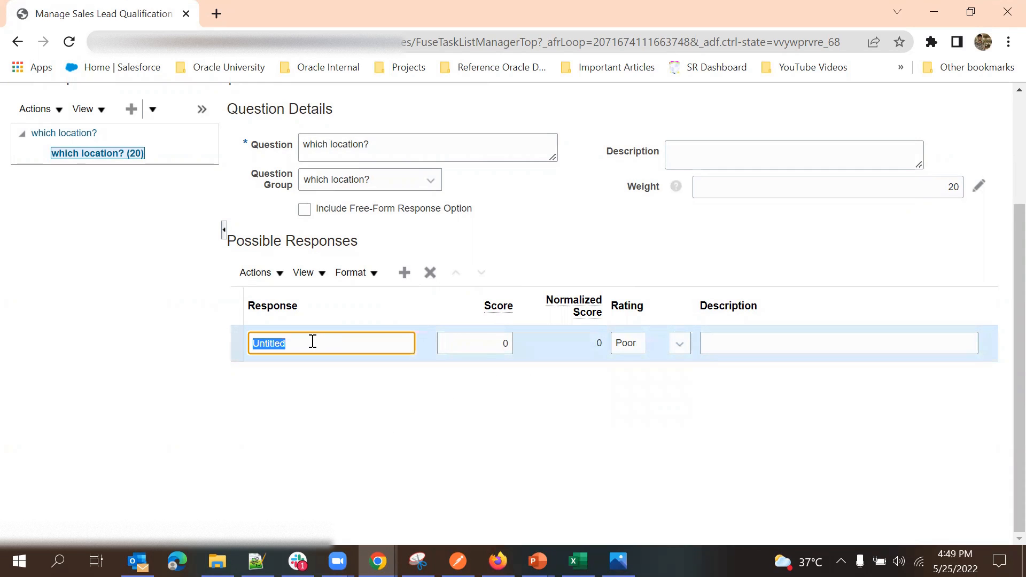
click(487, 343)
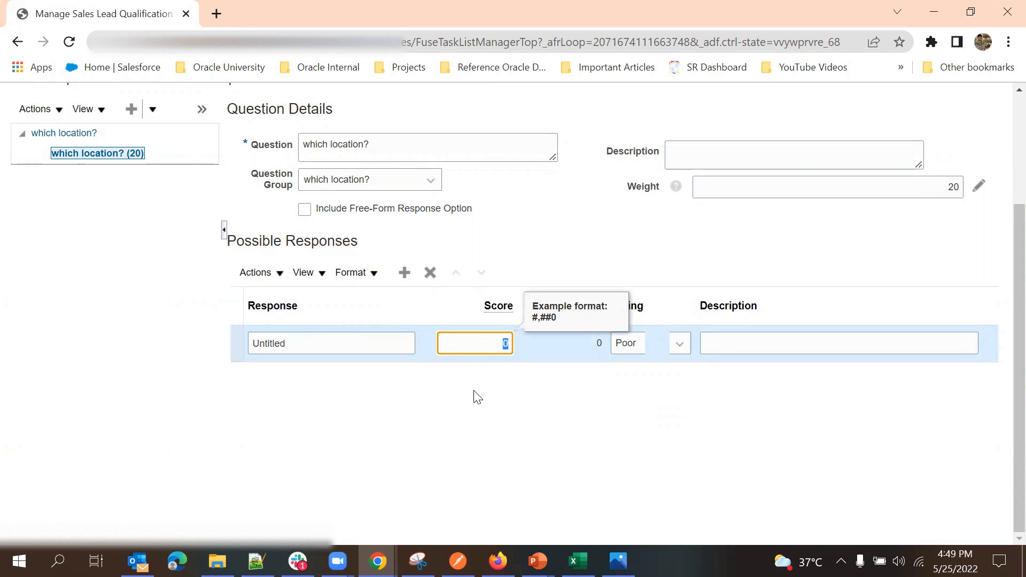
click(614, 343)
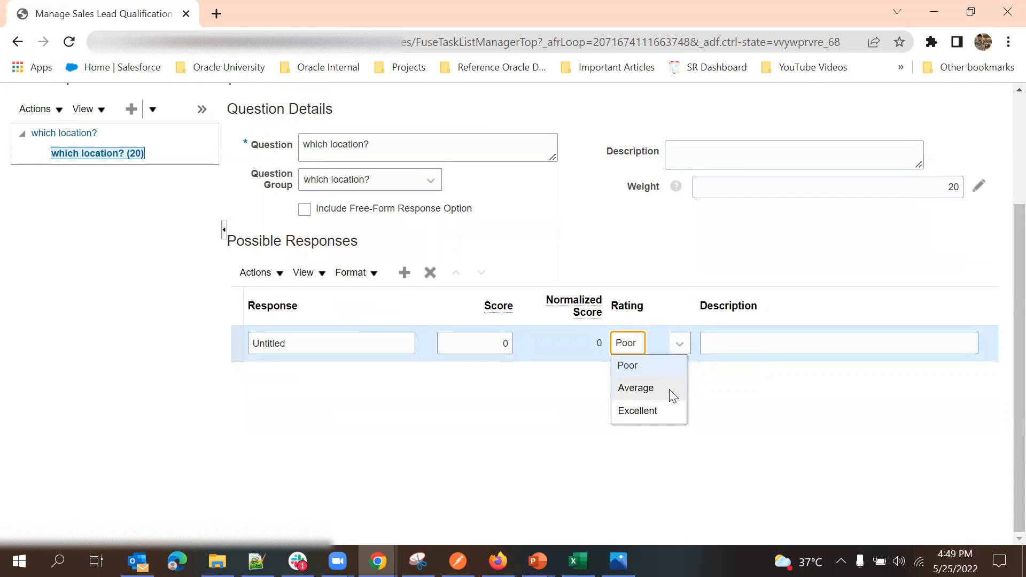
click(541, 418)
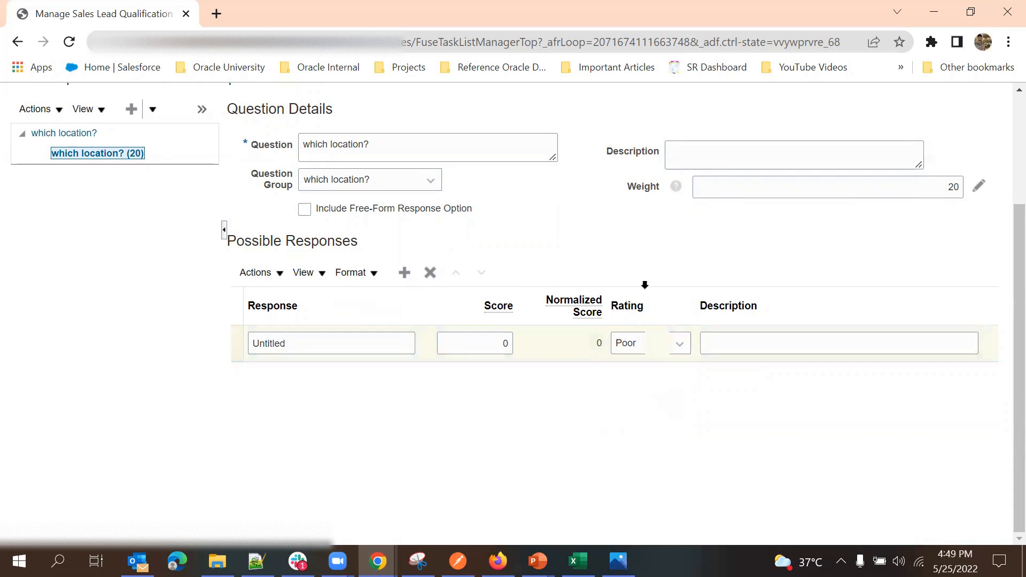
Advance to the Edit Question Weights stage and set the "which location?" question's weight to 100
scroll(679, 276, up, 2)
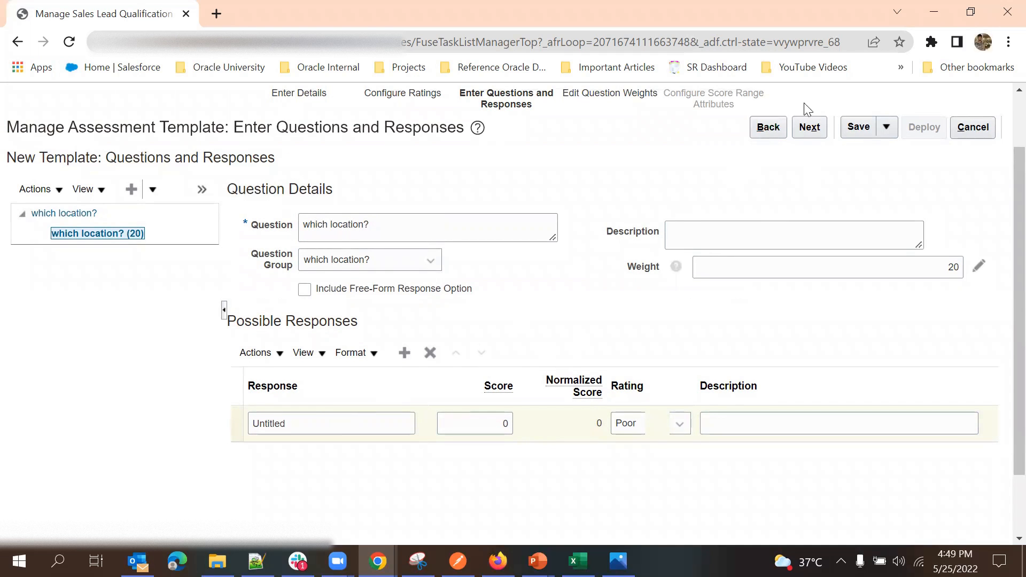
click(809, 127)
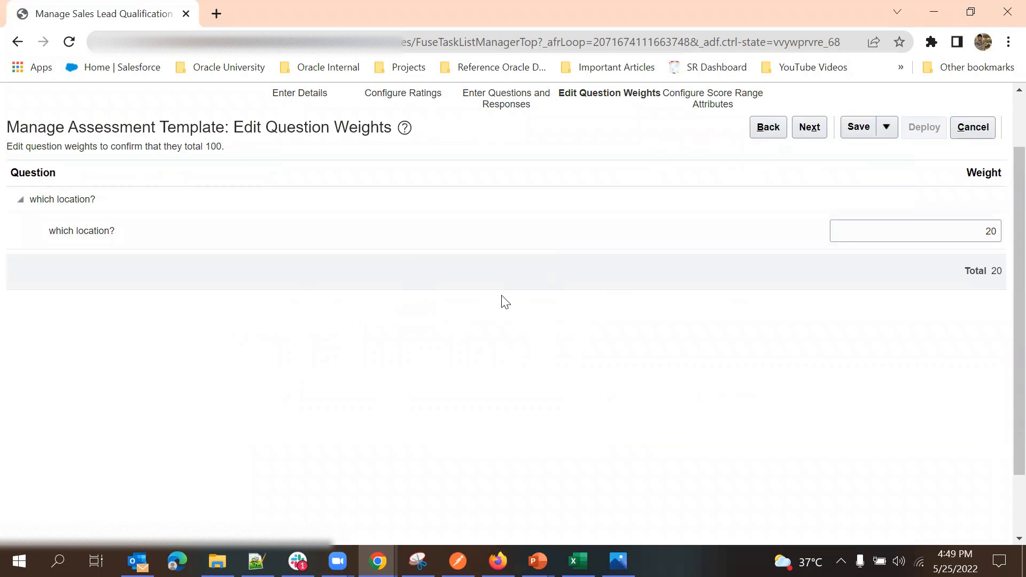
click(946, 229)
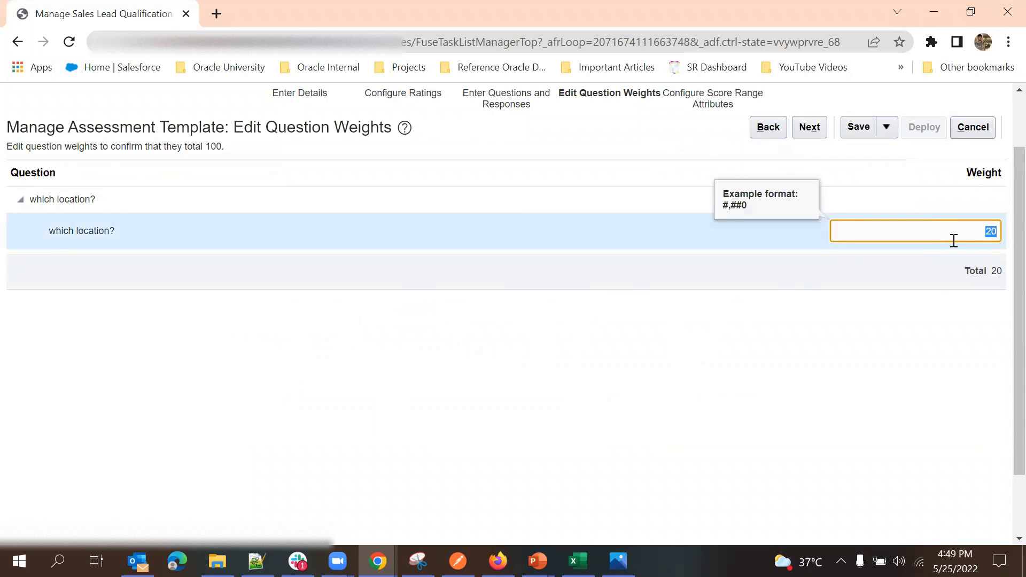
click(923, 314)
click(977, 228)
text(100)
click(795, 351)
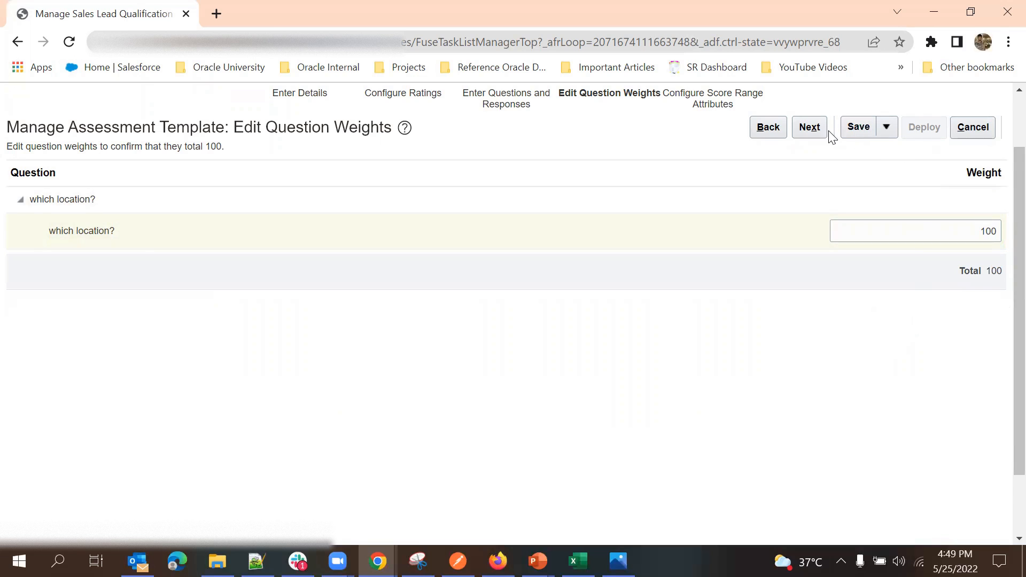
Advance to the Configure Score Range Attributes stage and view the graph color choices for the Excellent rating, keeping green
click(812, 129)
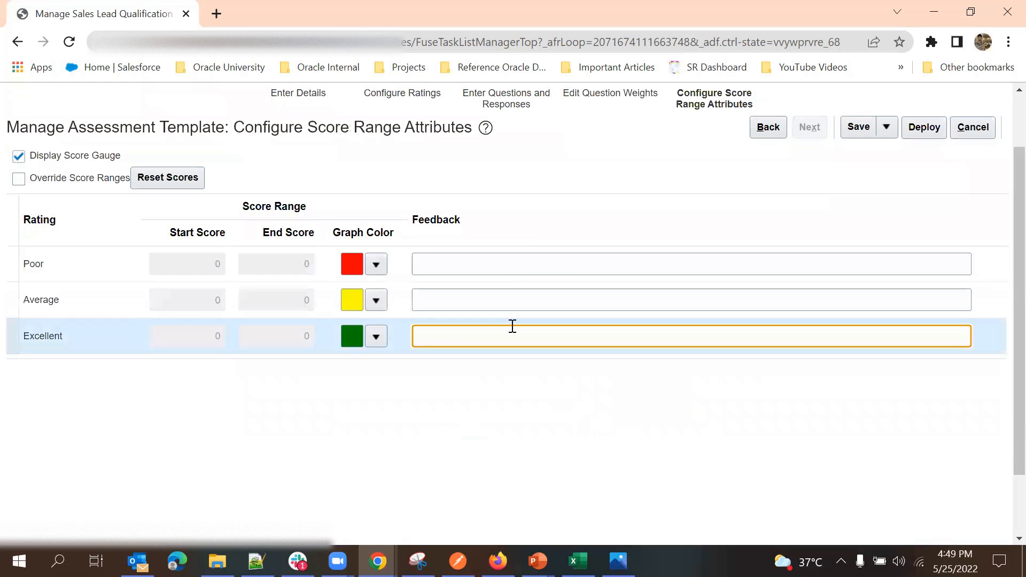
click(501, 177)
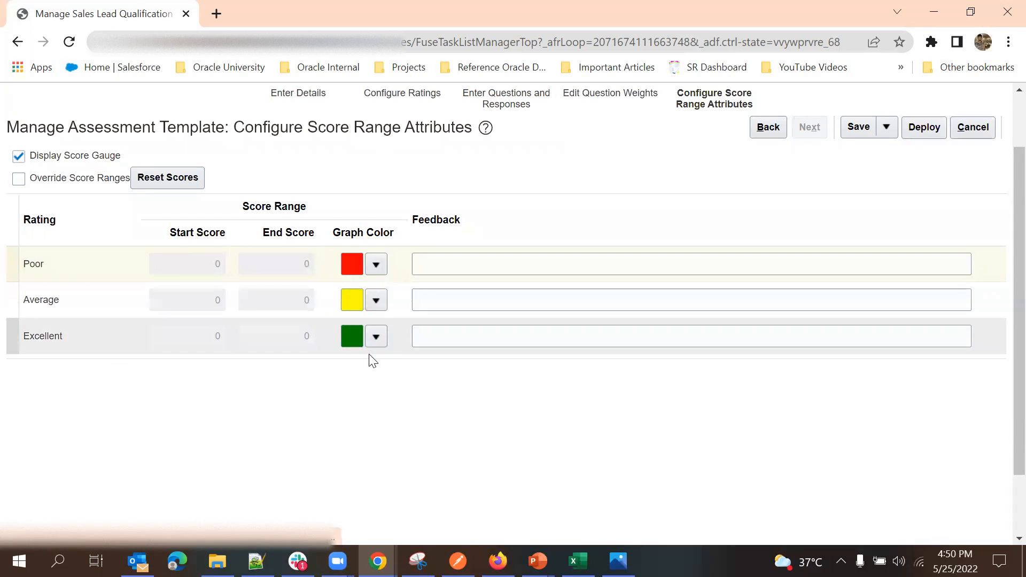
click(377, 338)
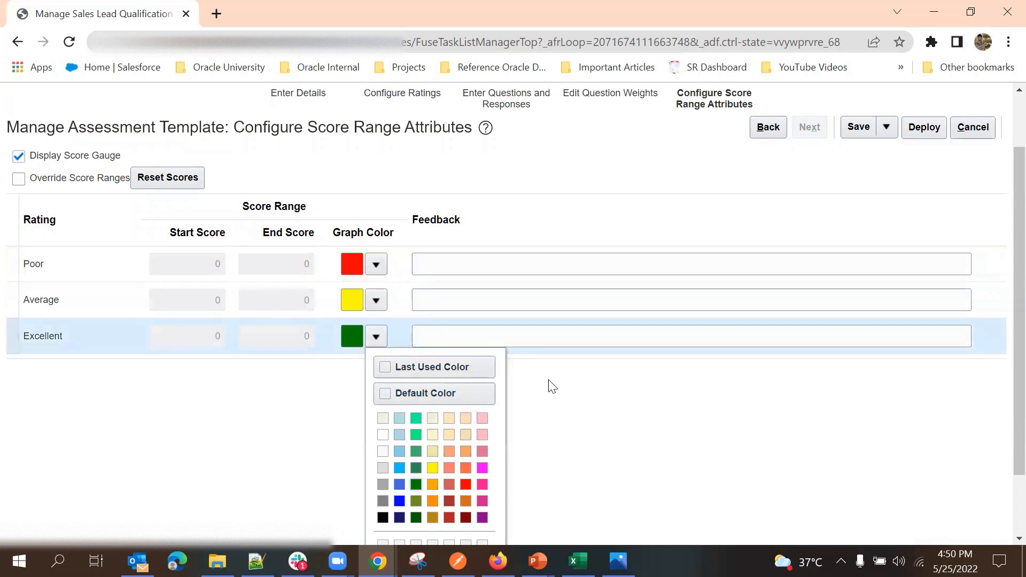
scroll(549, 381, down, 2)
click(421, 376)
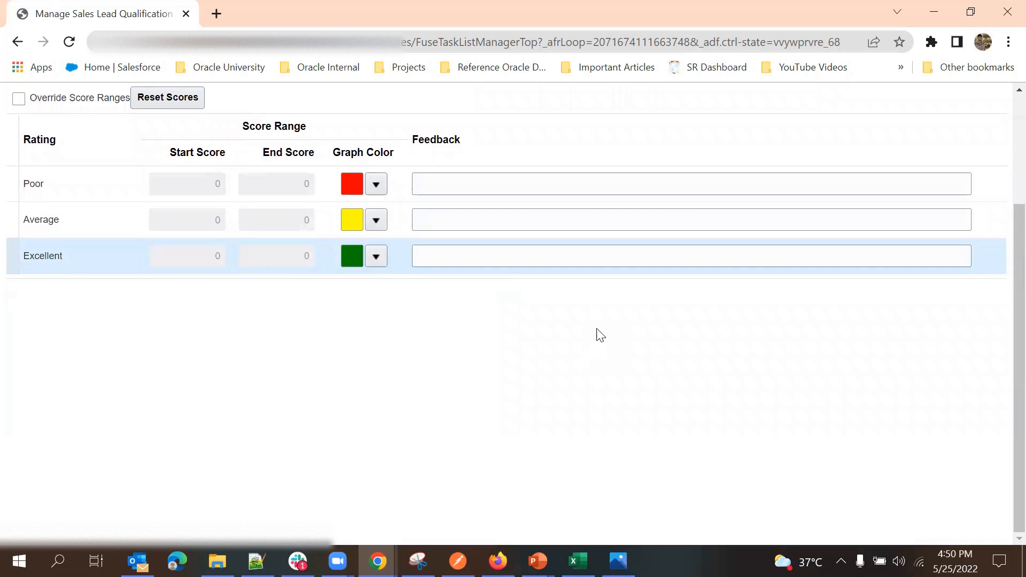
Save the new template, then exit it and the template list back to the Leads setup tasks
scroll(596, 335, up, 3)
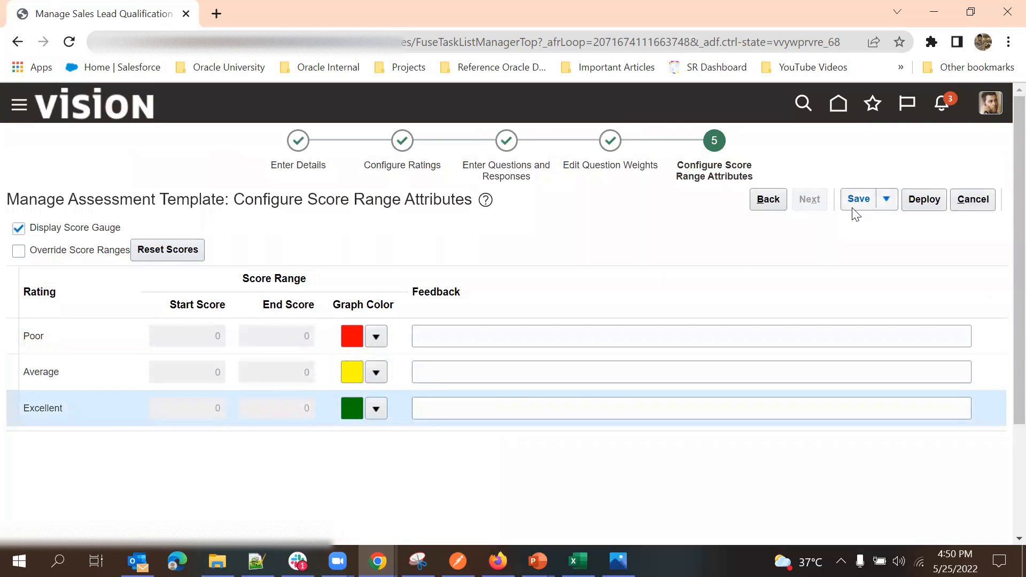
click(856, 208)
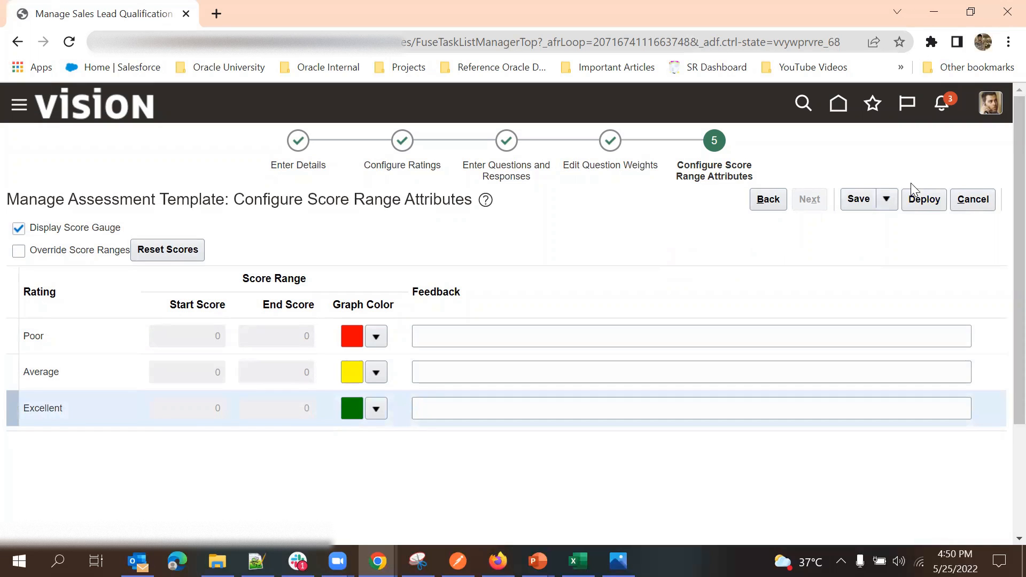
click(978, 208)
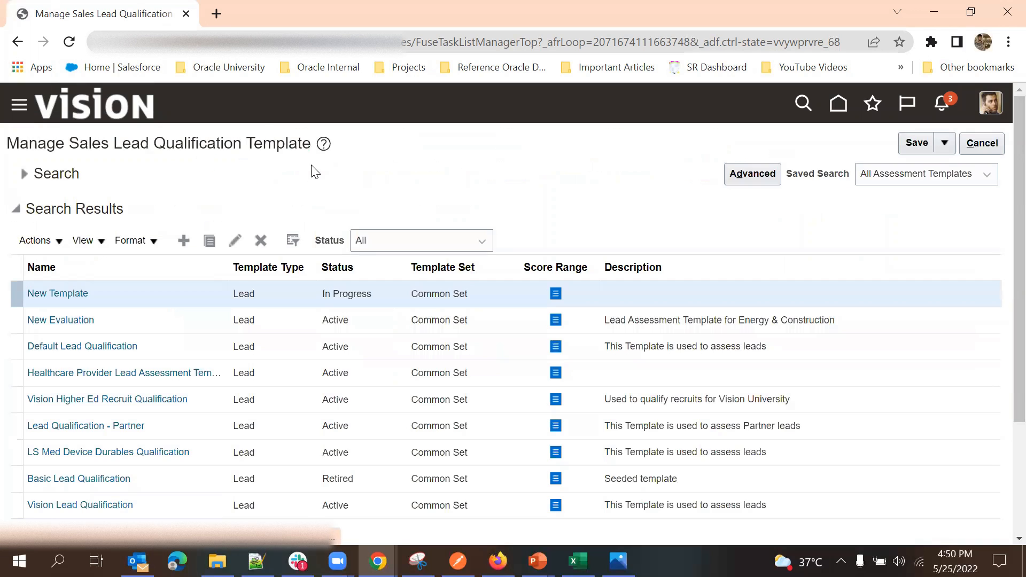
click(986, 149)
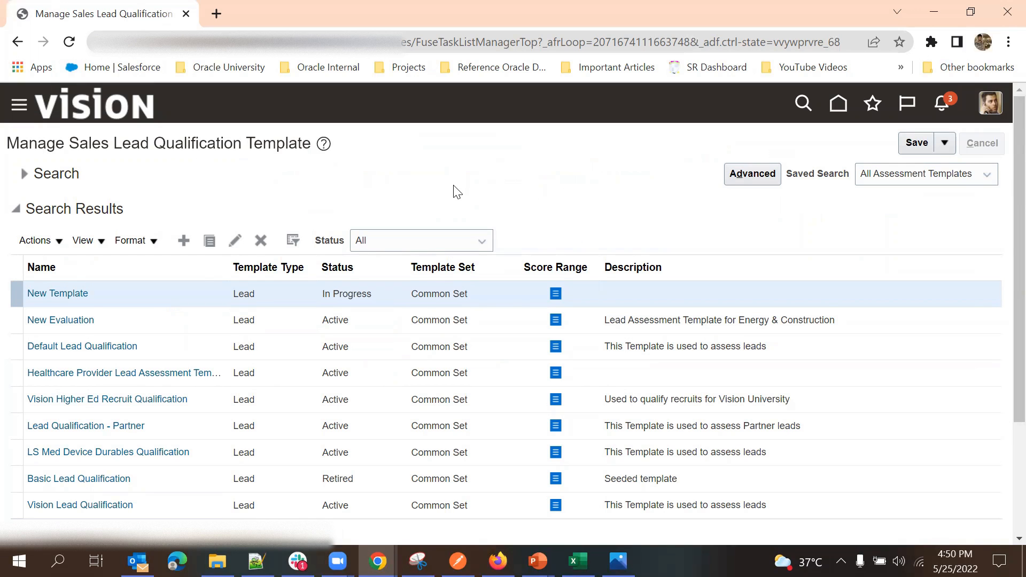
Open the Manage Sales Lead Profile Options task and inspect the Deal Registration Expiration Days and Lead Assessment Enabled options
scroll(420, 283, down, 2)
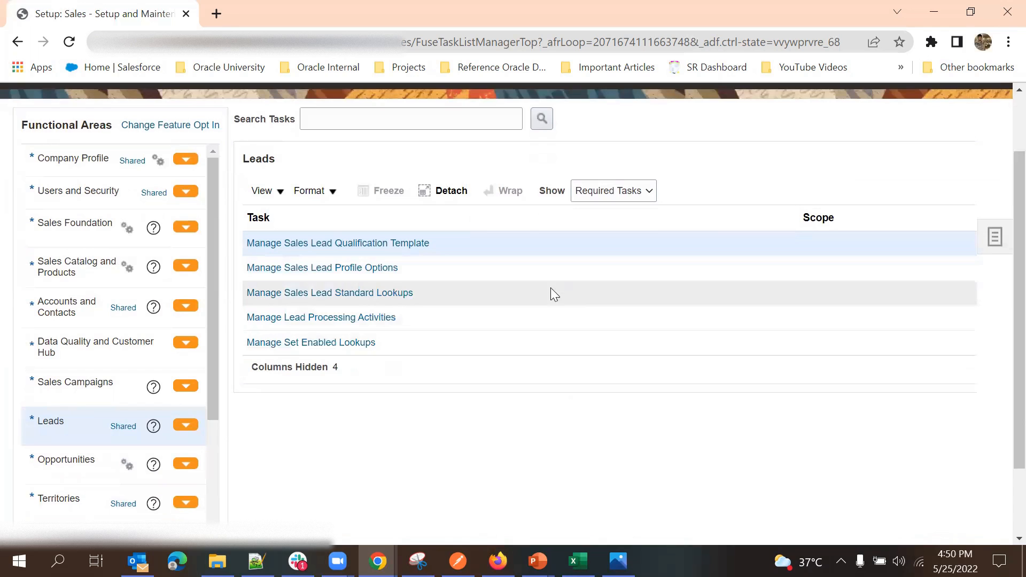
click(335, 267)
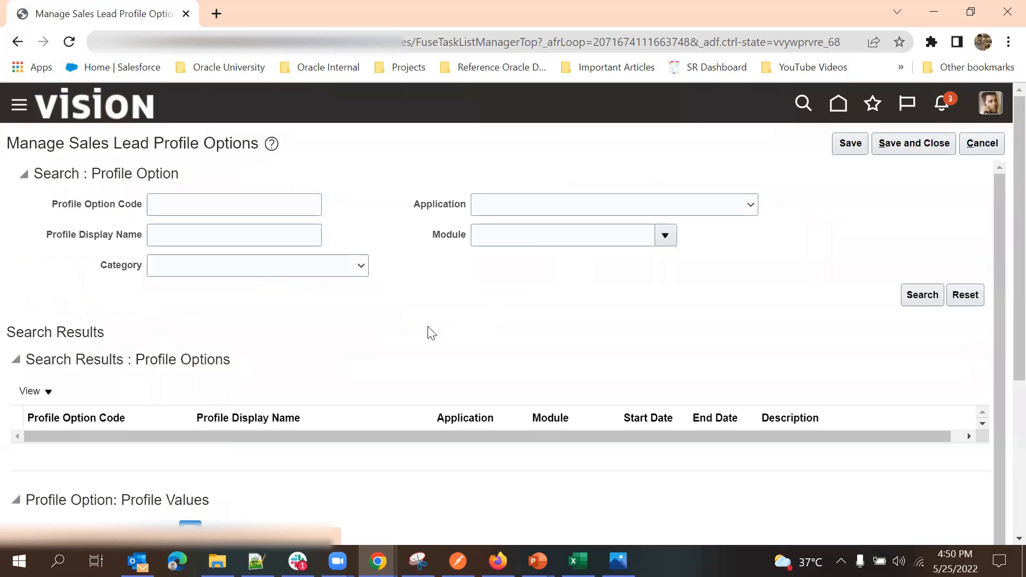
scroll(417, 331, down, 3)
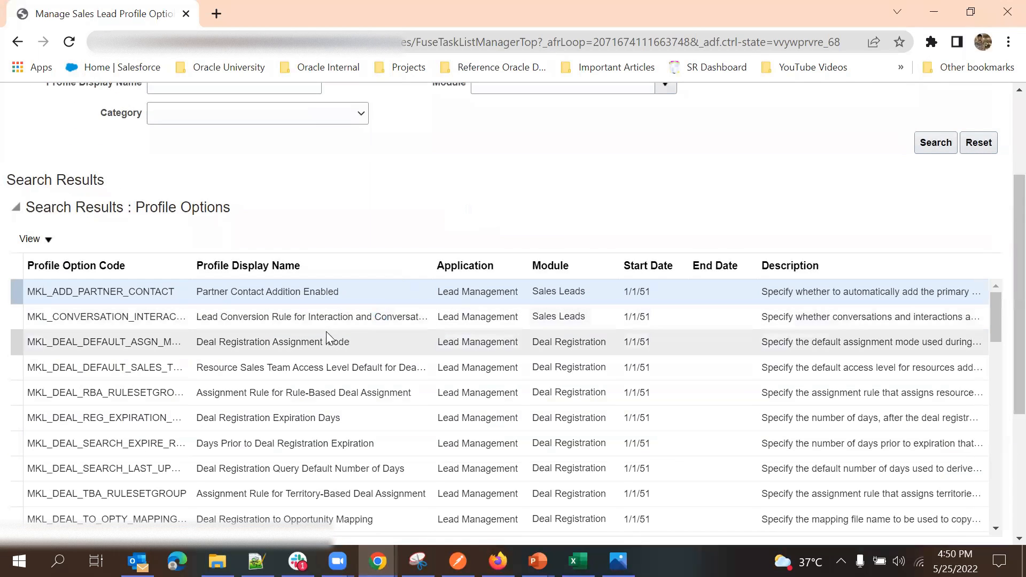
scroll(343, 317, down, 1)
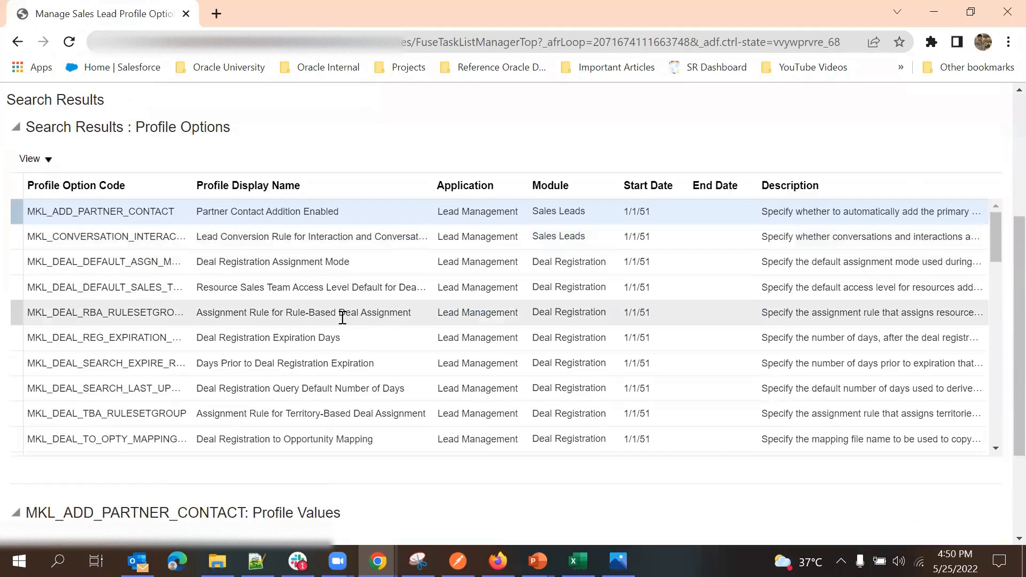
click(294, 338)
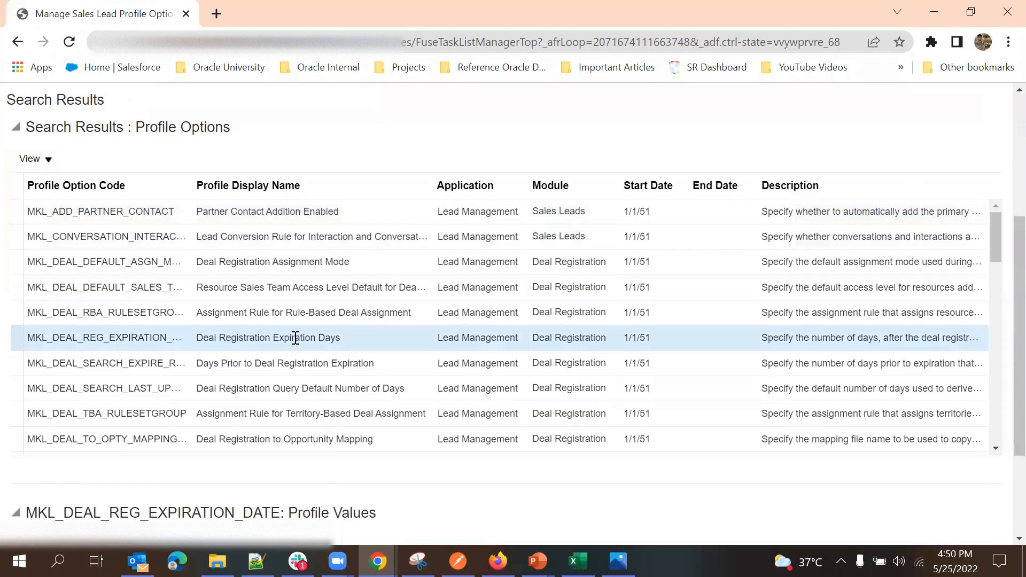
scroll(294, 338, down, 5)
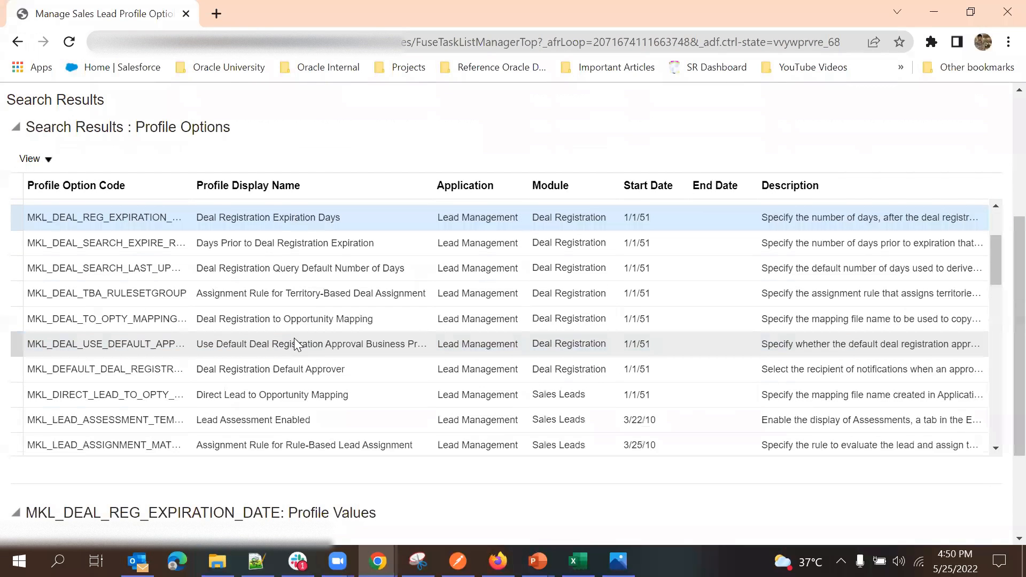
click(278, 299)
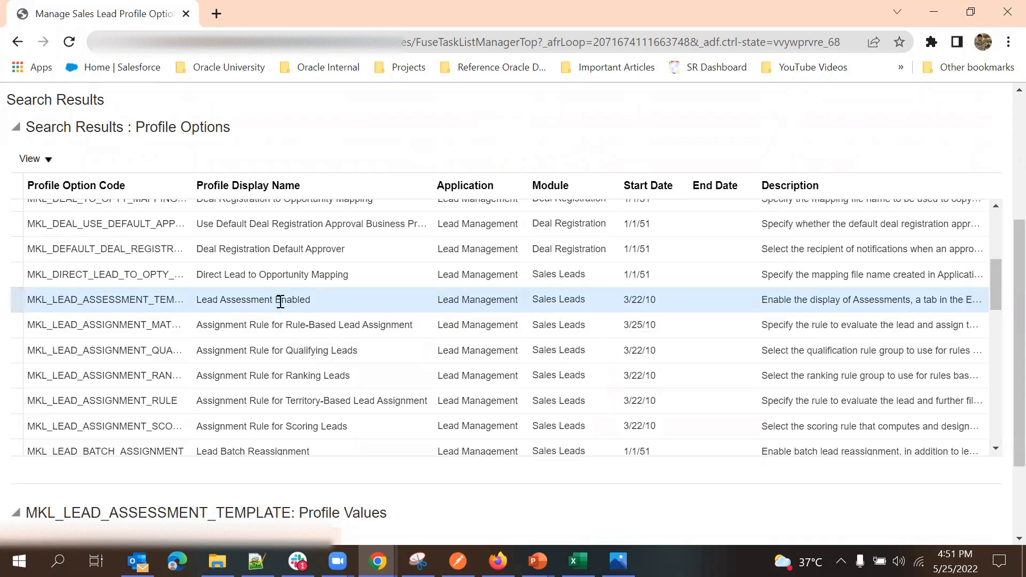
Select the Lead Assignment Mode profile option and view the choices for its site-level profile value
scroll(504, 119, down, 2)
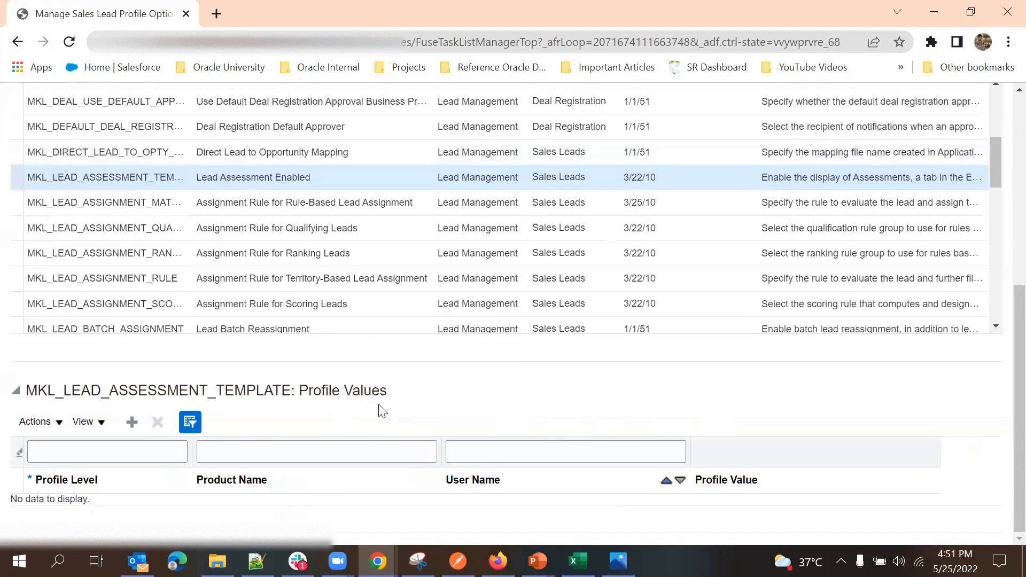
scroll(410, 398, up, 2)
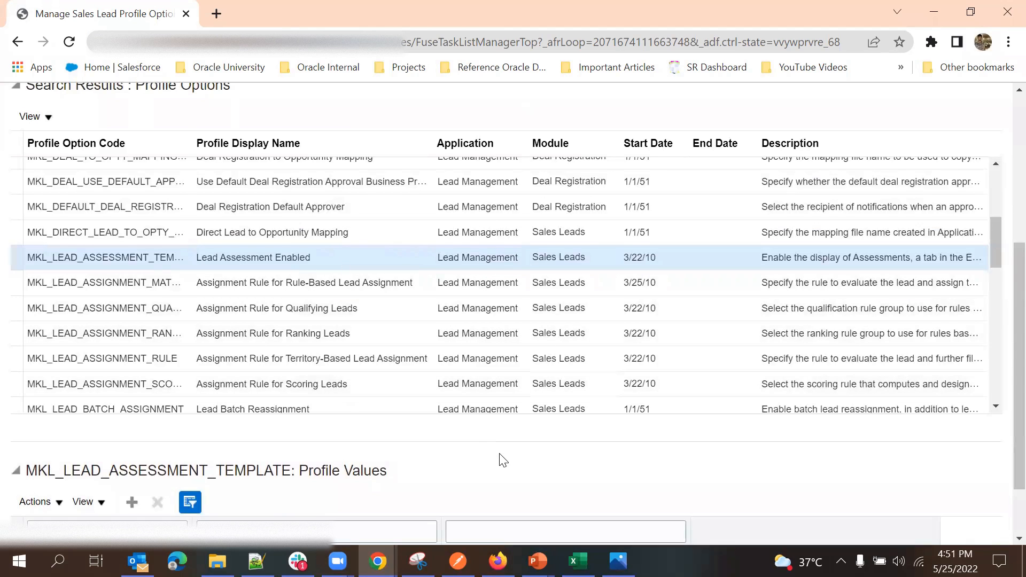
scroll(503, 460, down, 2)
scroll(348, 284, down, 5)
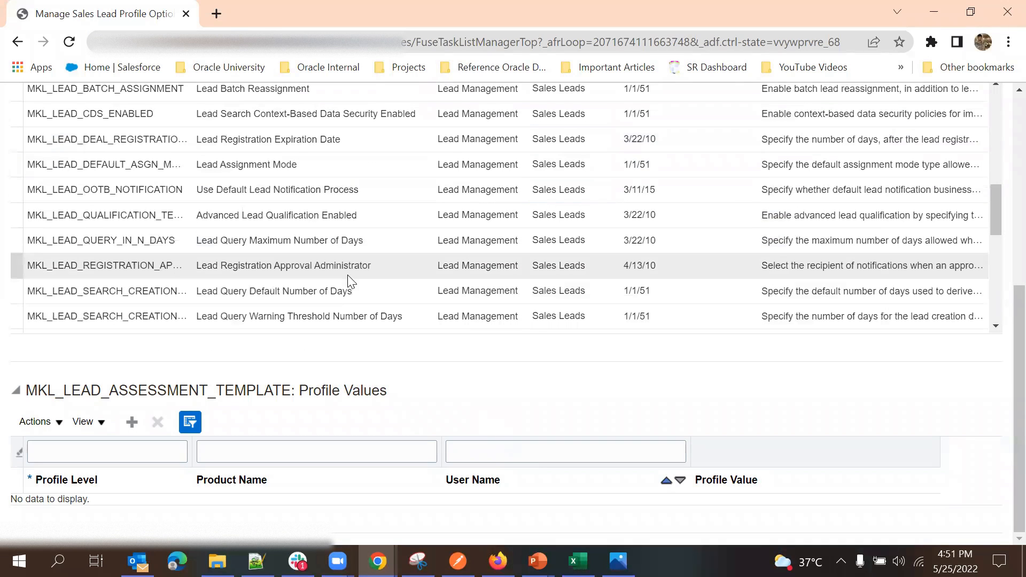
click(311, 165)
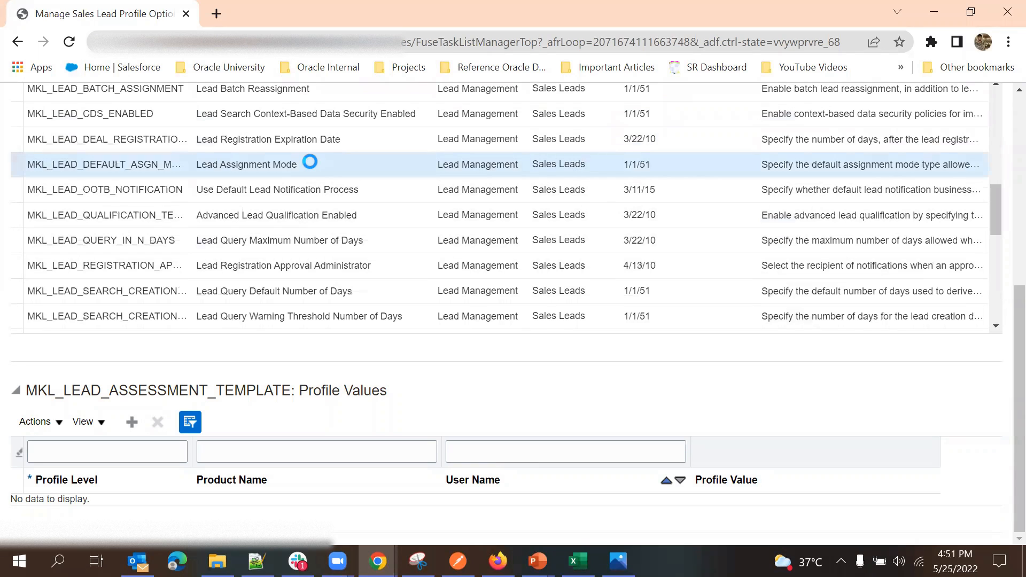
scroll(513, 310, down, 5)
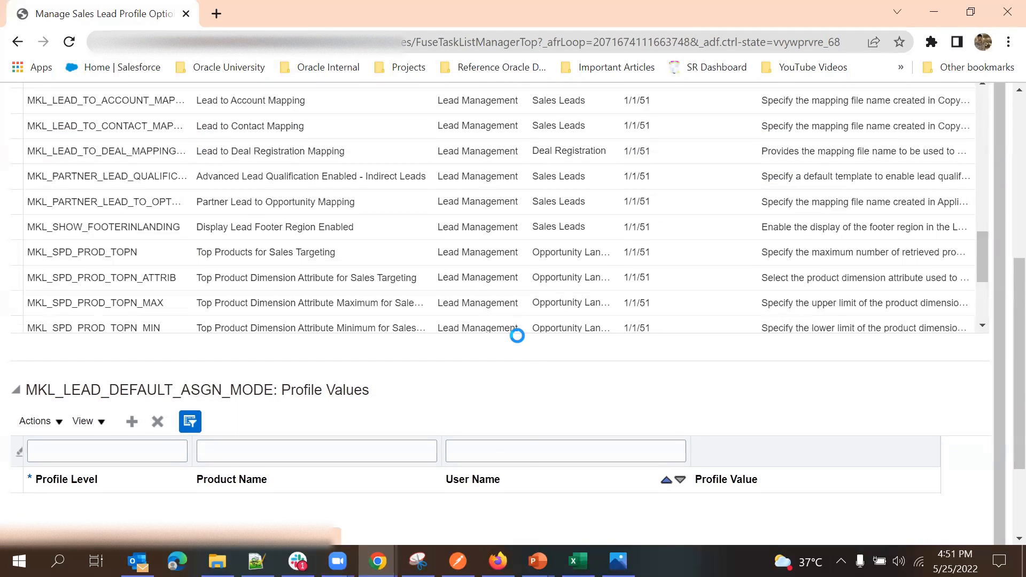
click(815, 486)
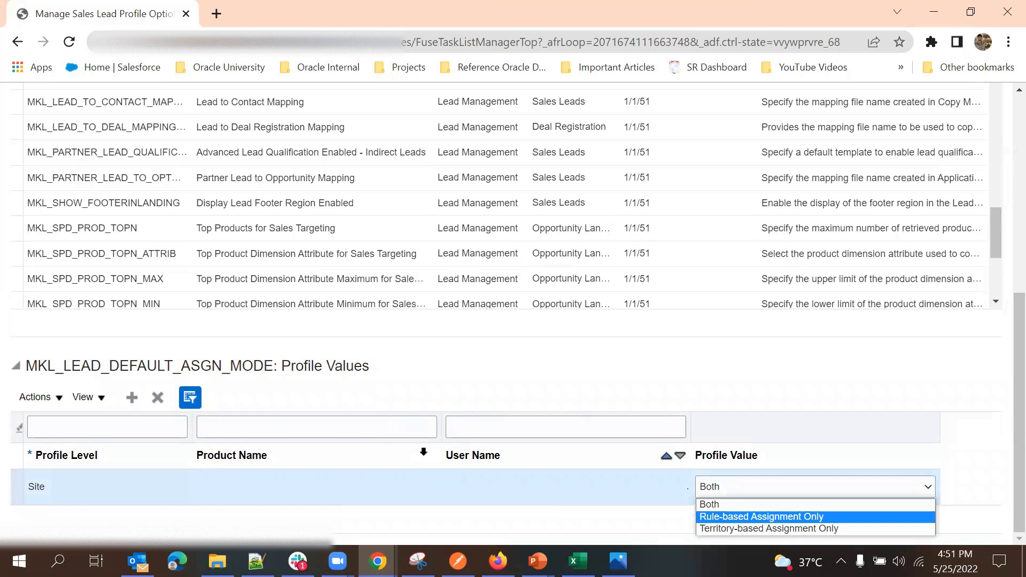
click(562, 367)
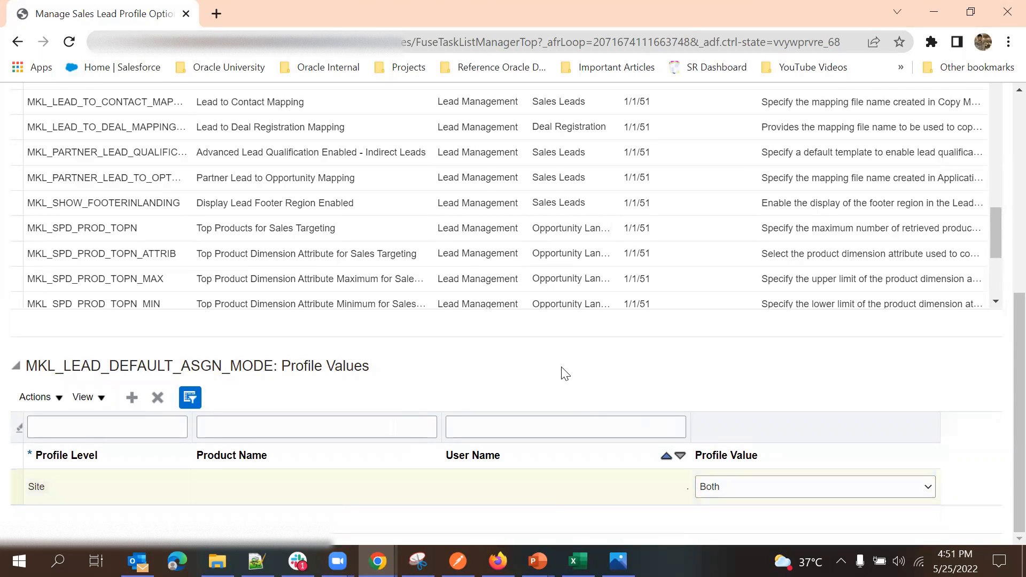
Look through the remaining profile options and exit to the Leads setup tasks without saving
scroll(262, 222, down, 3)
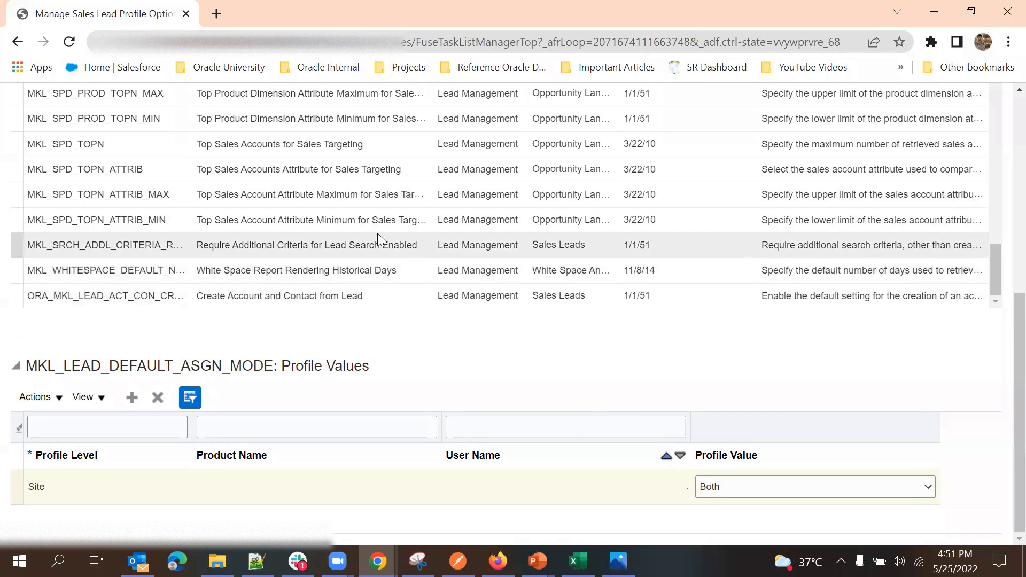
scroll(470, 321, up, 5)
scroll(946, 193, up, 2)
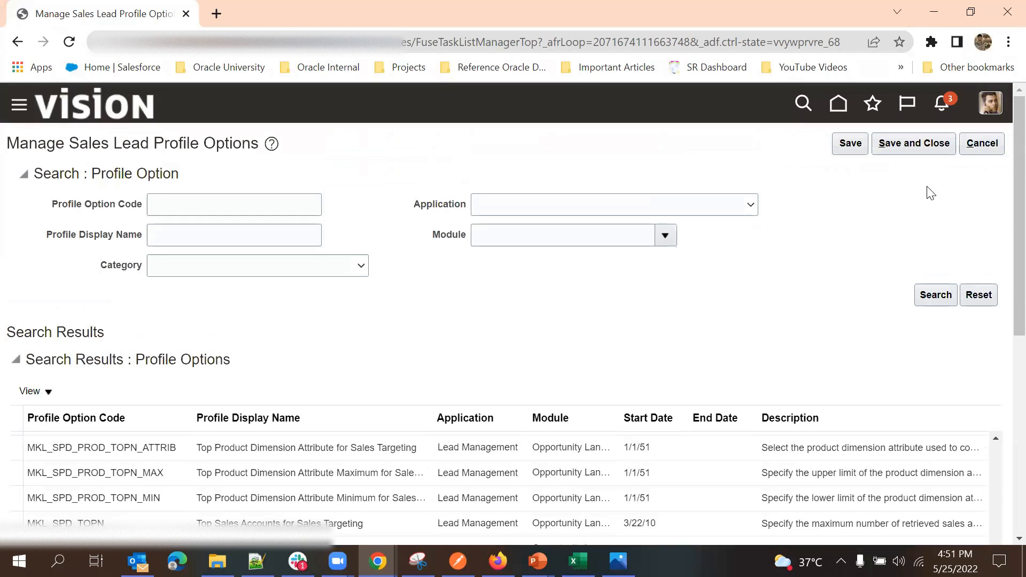
click(977, 152)
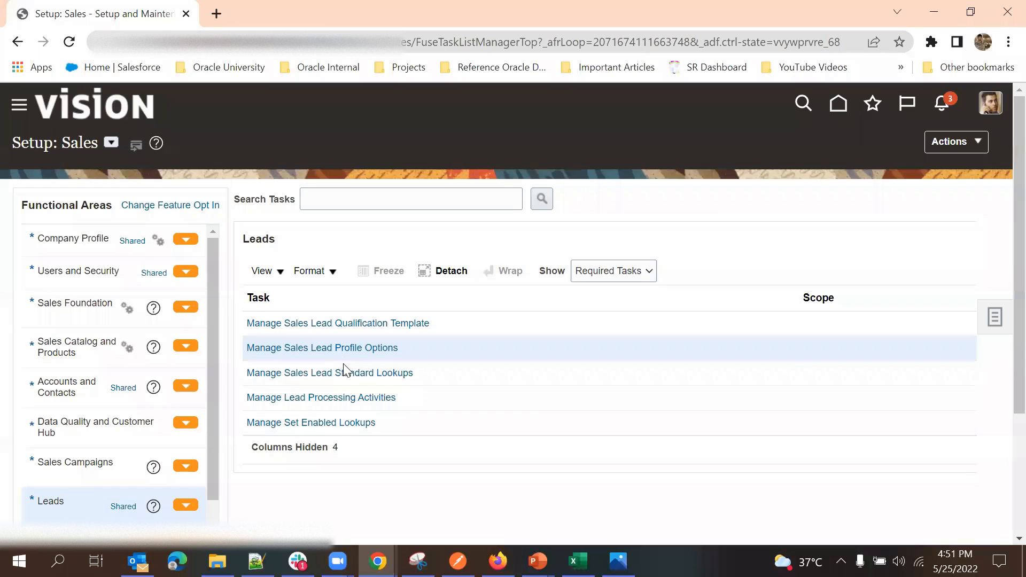
Show all tasks for the Leads functional area and open Manage Sales Lead Assignment Rules
scroll(481, 320, down, 2)
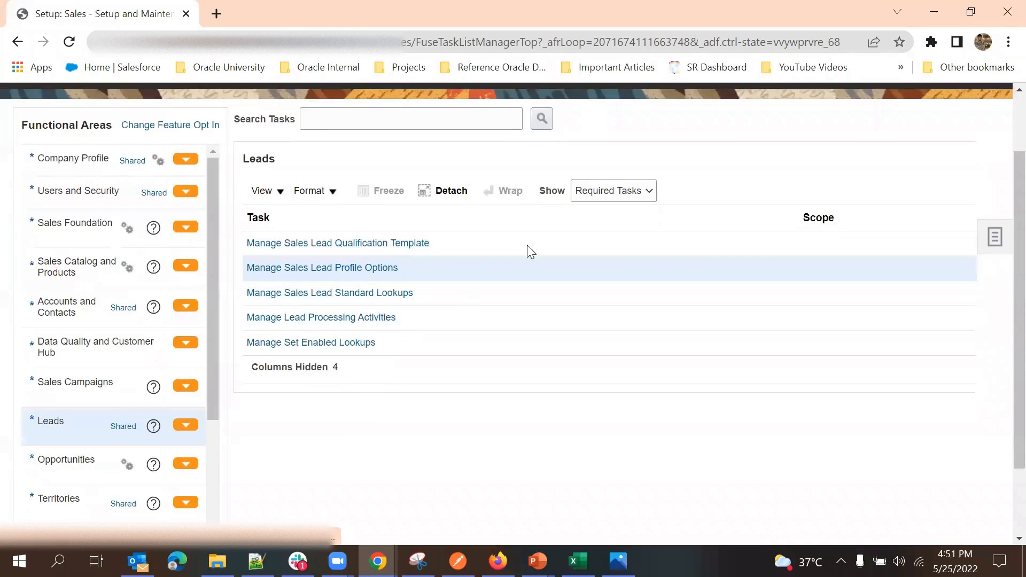
scroll(428, 454, up, 2)
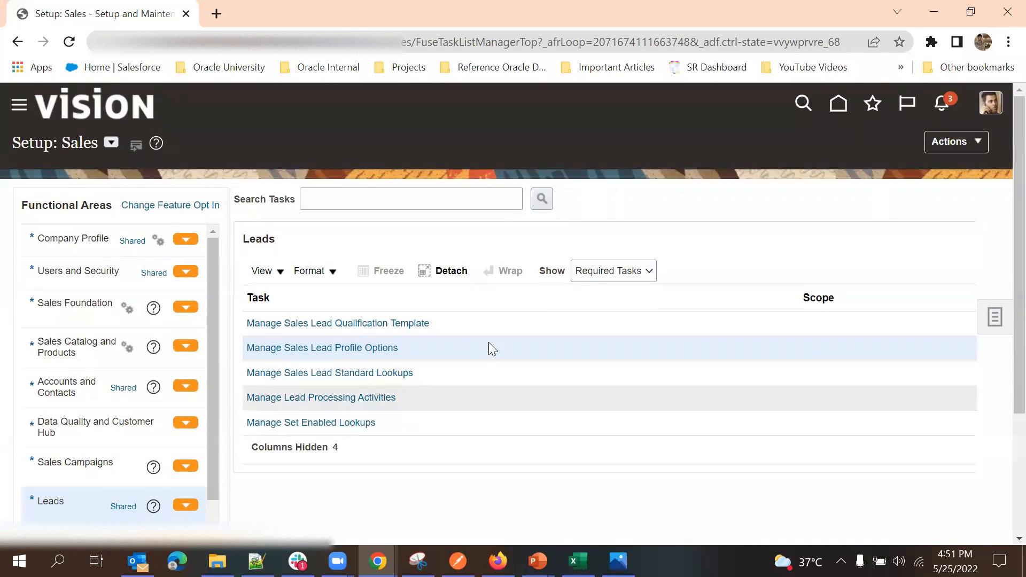
scroll(631, 219, down, 2)
click(599, 197)
click(602, 209)
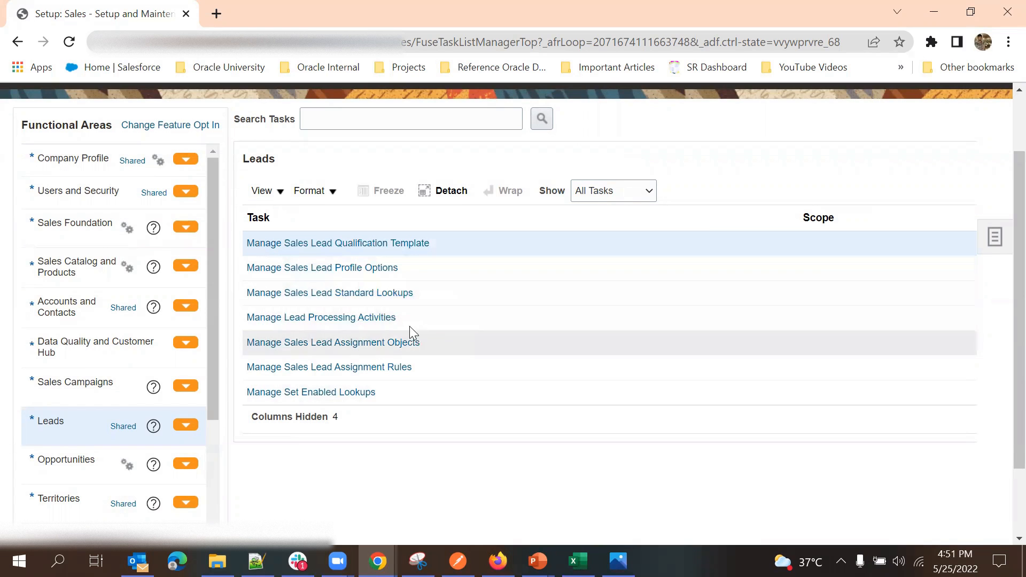
scroll(433, 308, down, 1)
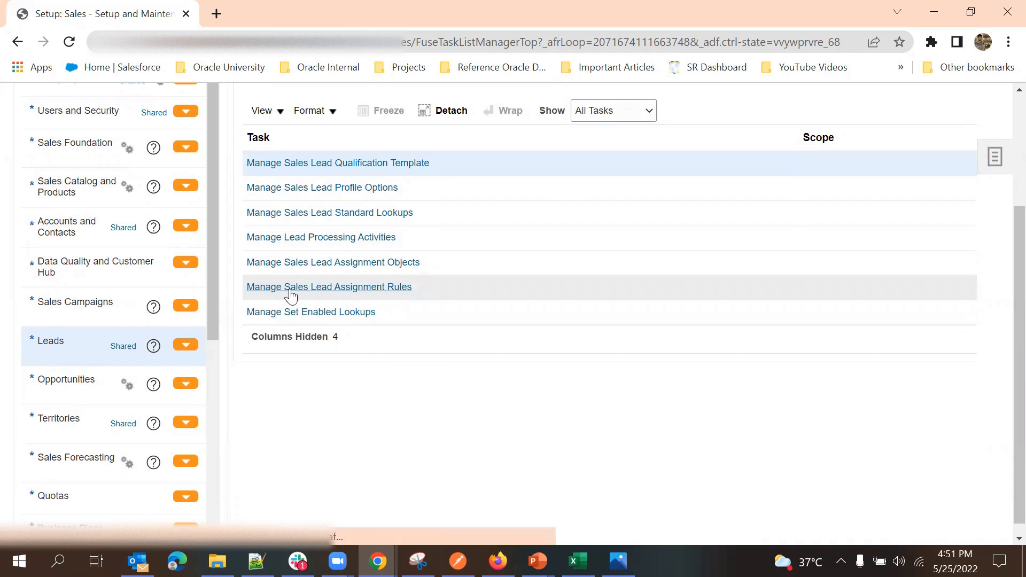
click(381, 289)
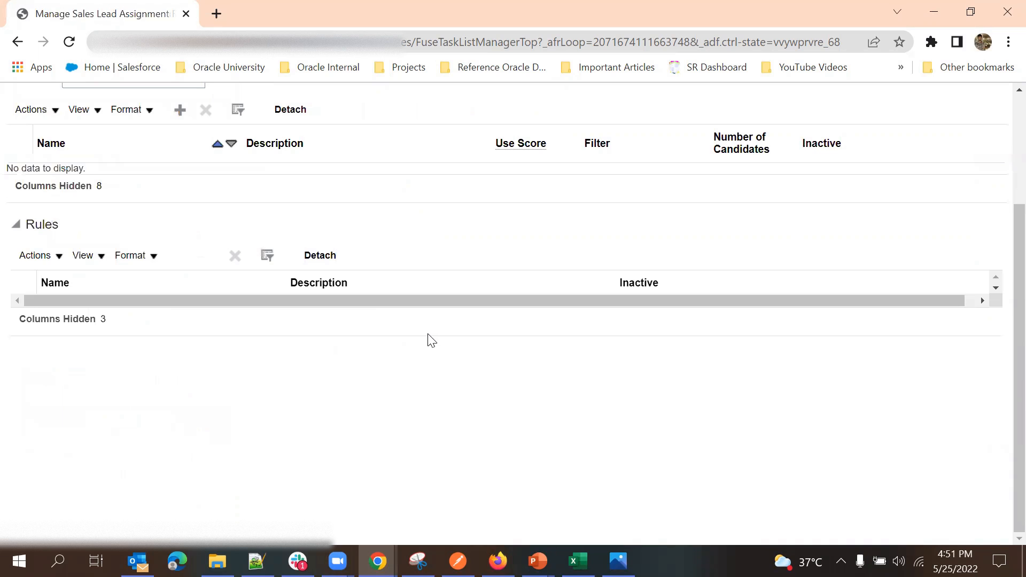
Set the rule sets category to Vision_SalesLeads_Grp and review the rules under Lead_Scoring_Rule
scroll(353, 250, up, 1)
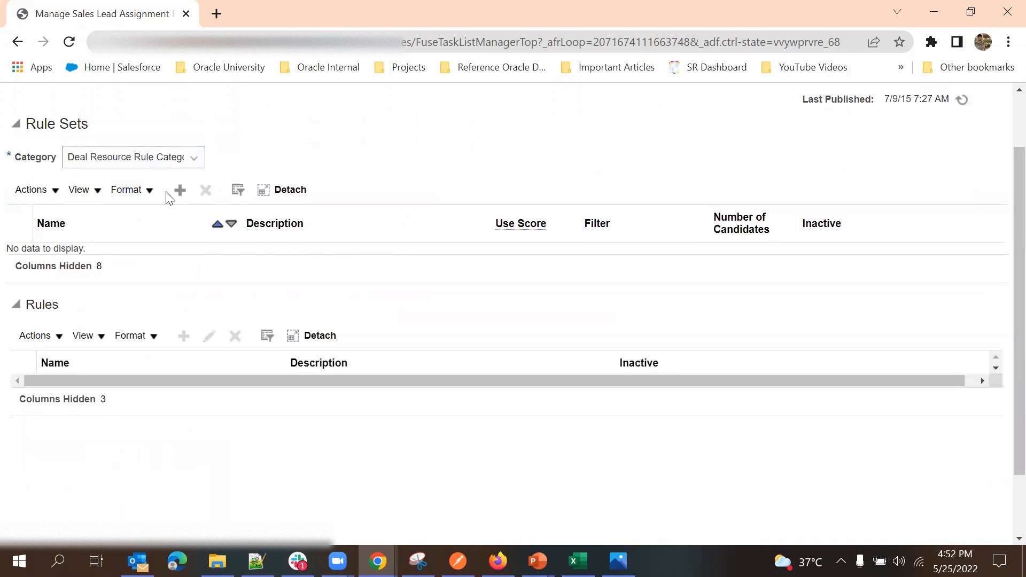
click(154, 161)
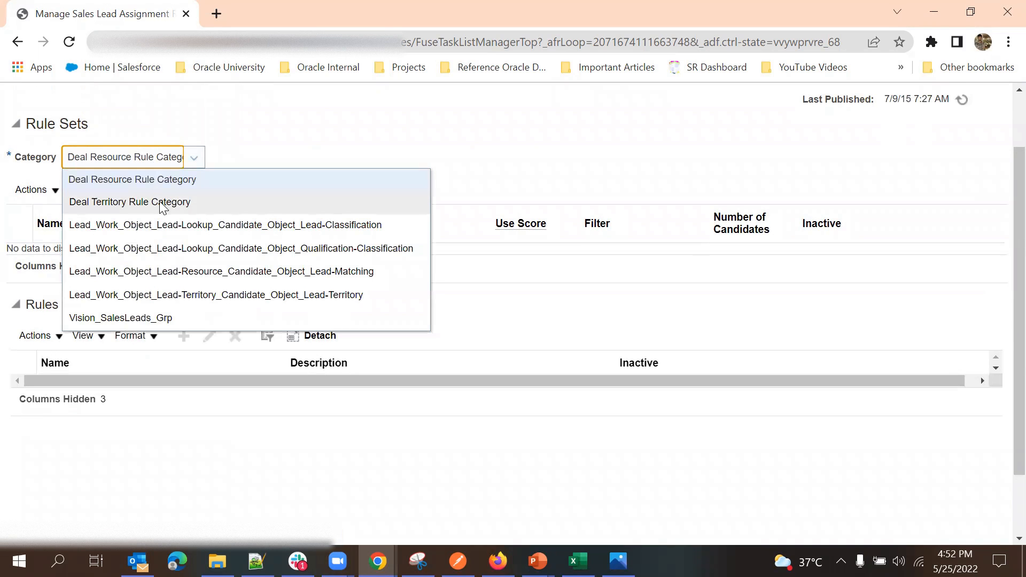
scroll(166, 214, down, 1)
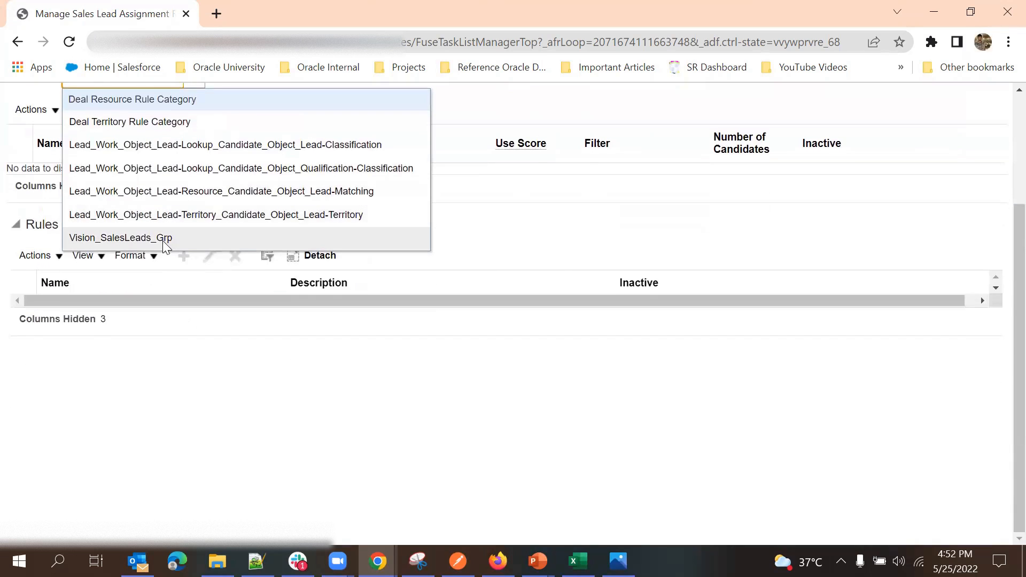
click(165, 237)
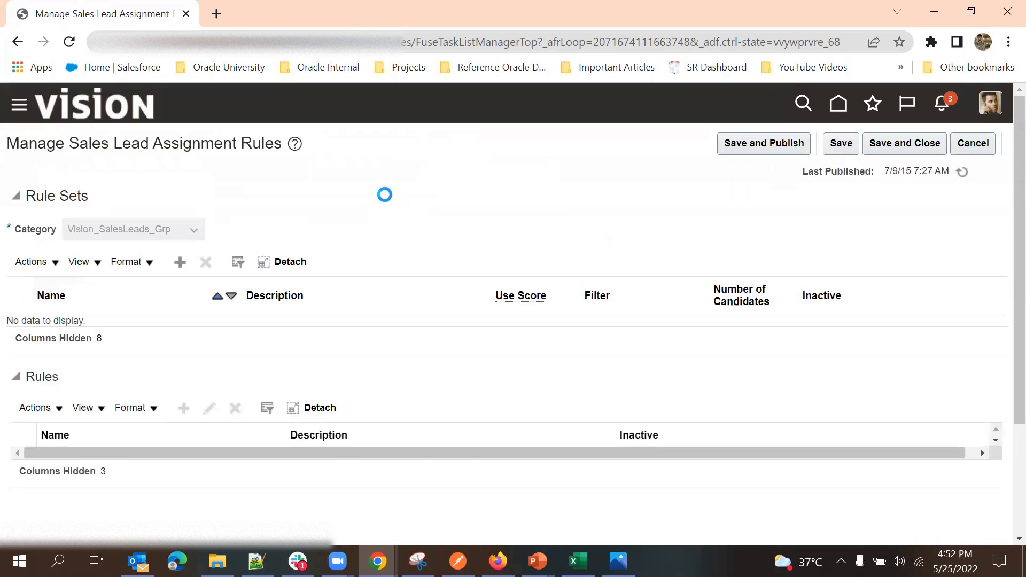
scroll(347, 257, down, 2)
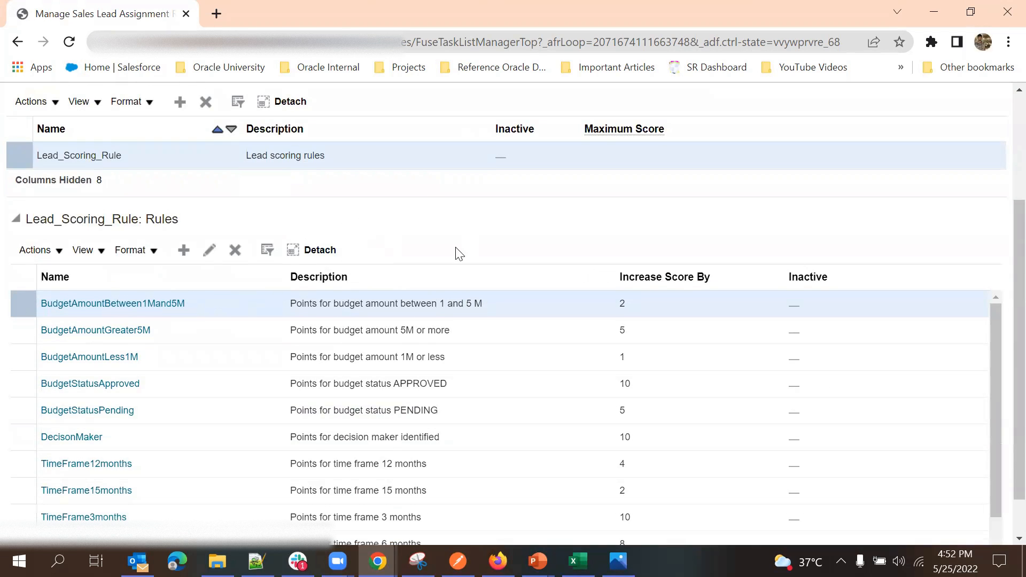
scroll(427, 251, up, 1)
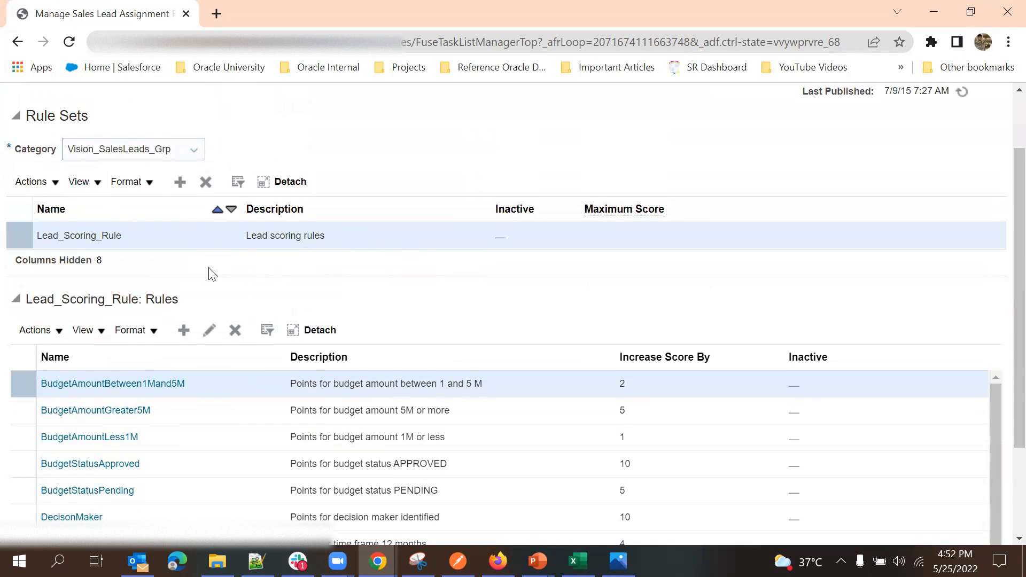
scroll(287, 251, down, 1)
scroll(187, 267, down, 1)
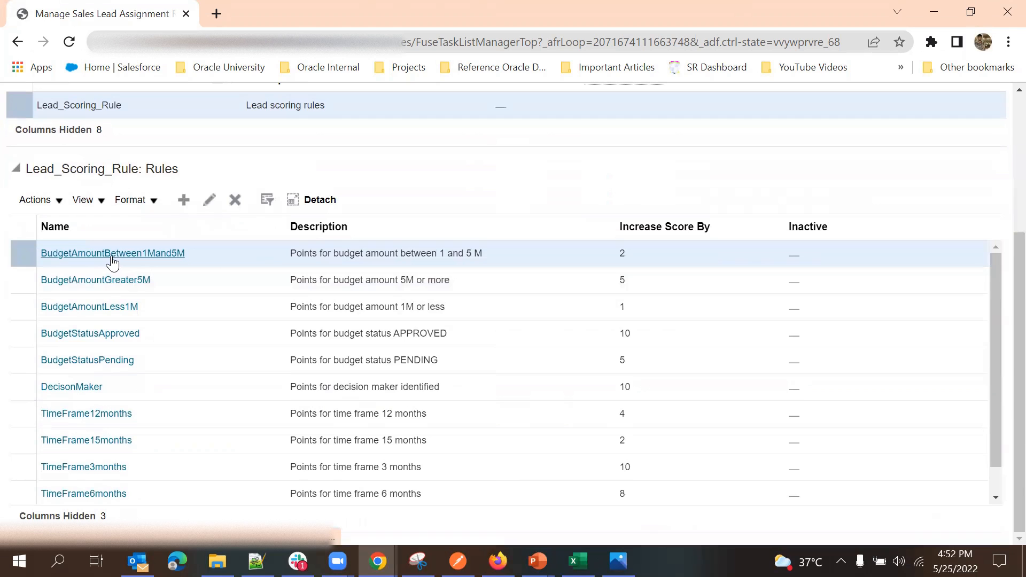
Open the BudgetAmountBetween1Mand5M rule and examine its conditions and its Increase Score For Sales Lead action
click(132, 253)
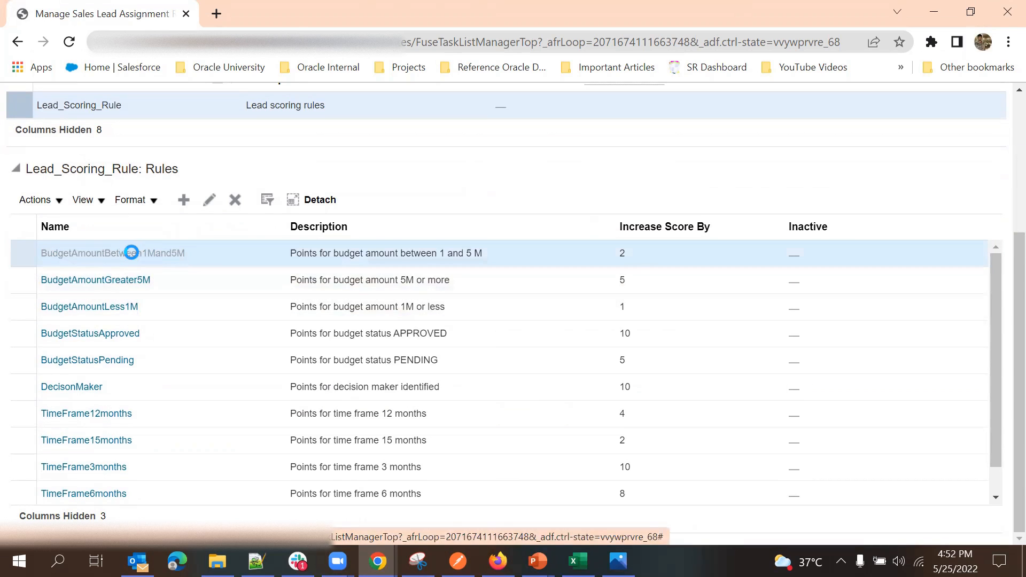
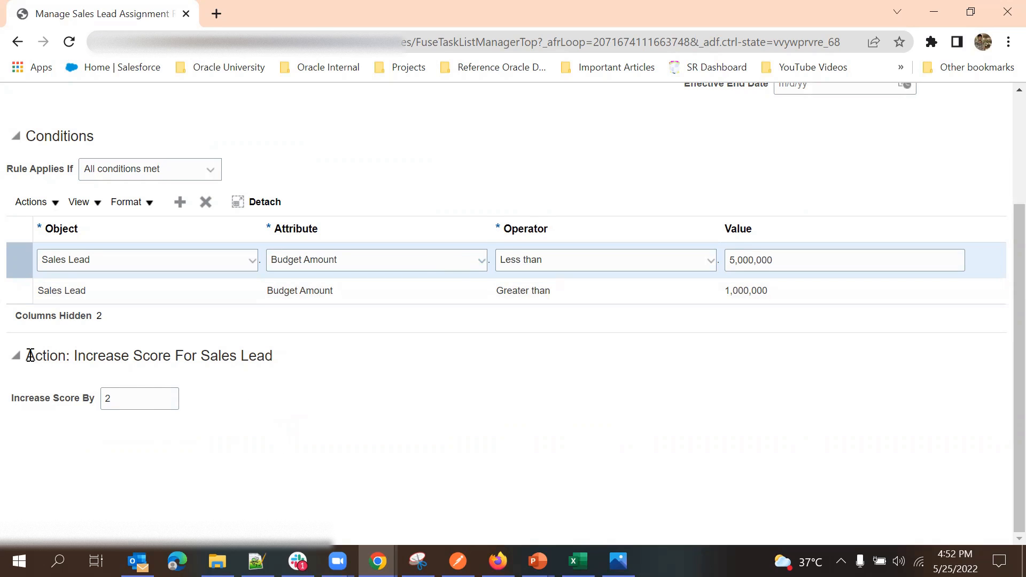
triple_click(278, 357)
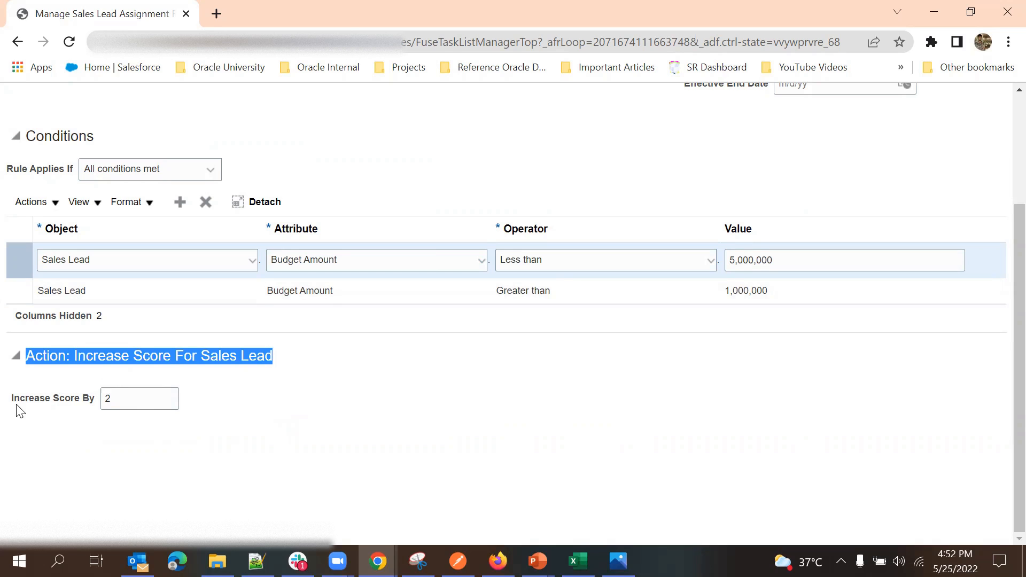
drag(10, 401, 91, 402)
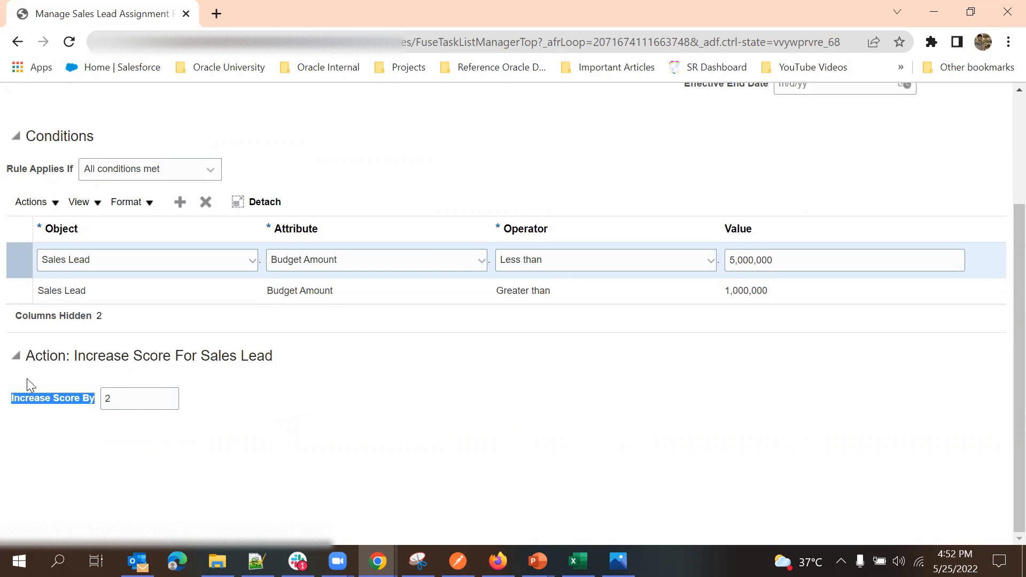
click(33, 354)
drag(28, 356, 270, 357)
click(72, 371)
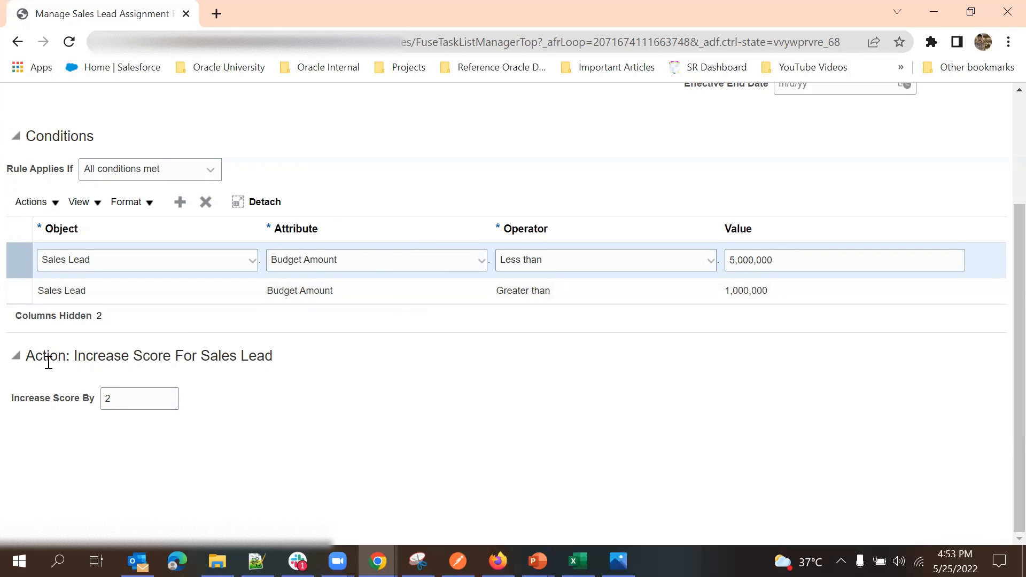
drag(13, 381, 121, 356)
click(341, 394)
key(ctrl+a)
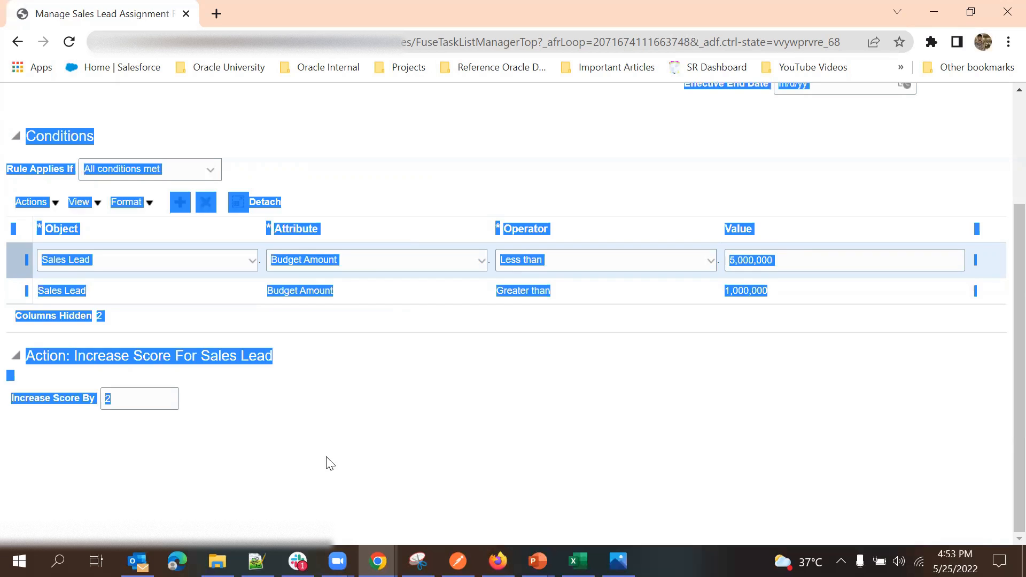
click(57, 357)
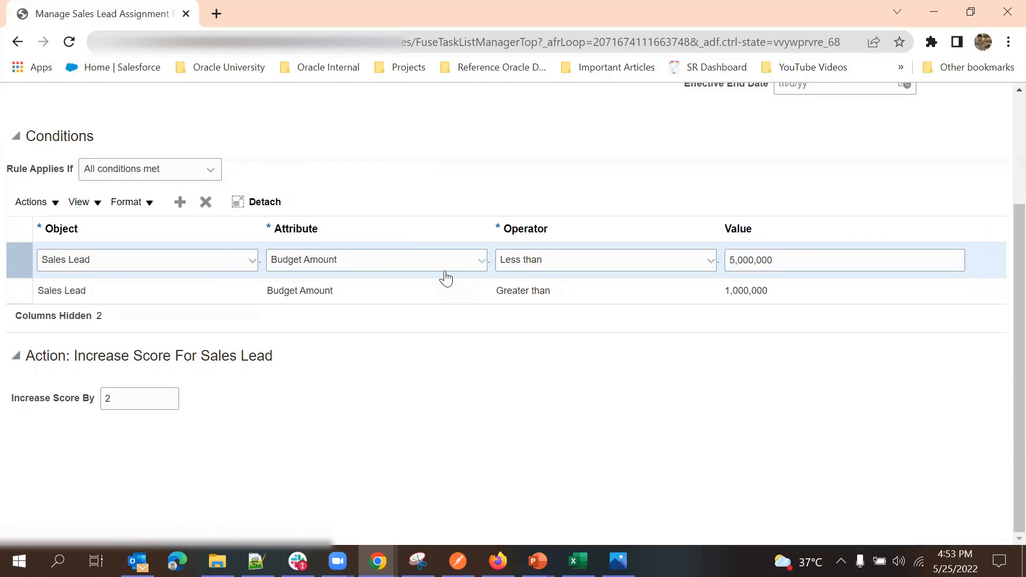
Exit the scoring rule and the assignment rules without saving, returning to the Leads setup tasks
scroll(401, 275, up, 3)
click(984, 144)
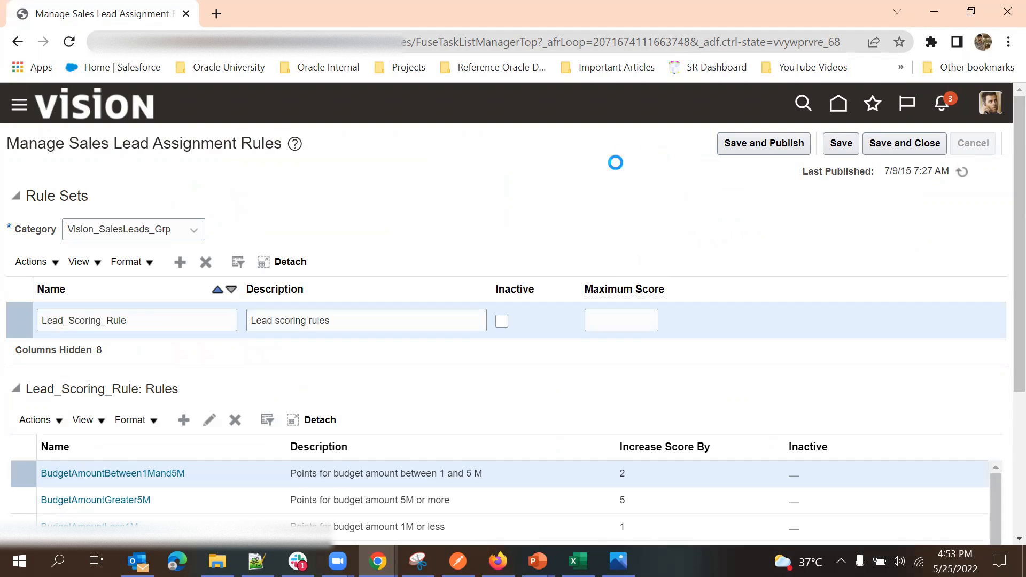
scroll(574, 193, down, 2)
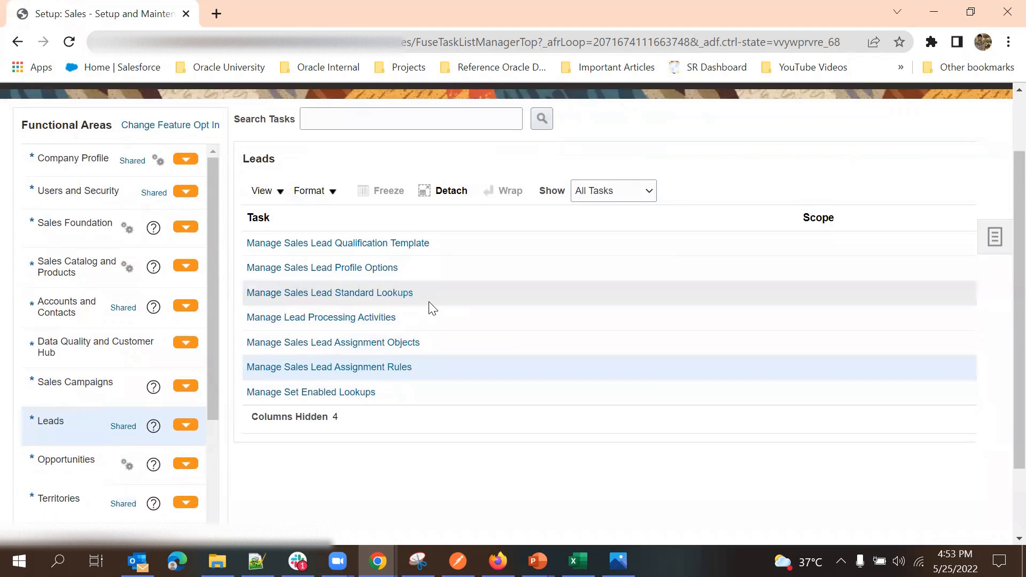
scroll(422, 315, up, 2)
scroll(414, 332, down, 2)
Switch to the Opportunities functional area, show all of its tasks and look through the task list
click(105, 452)
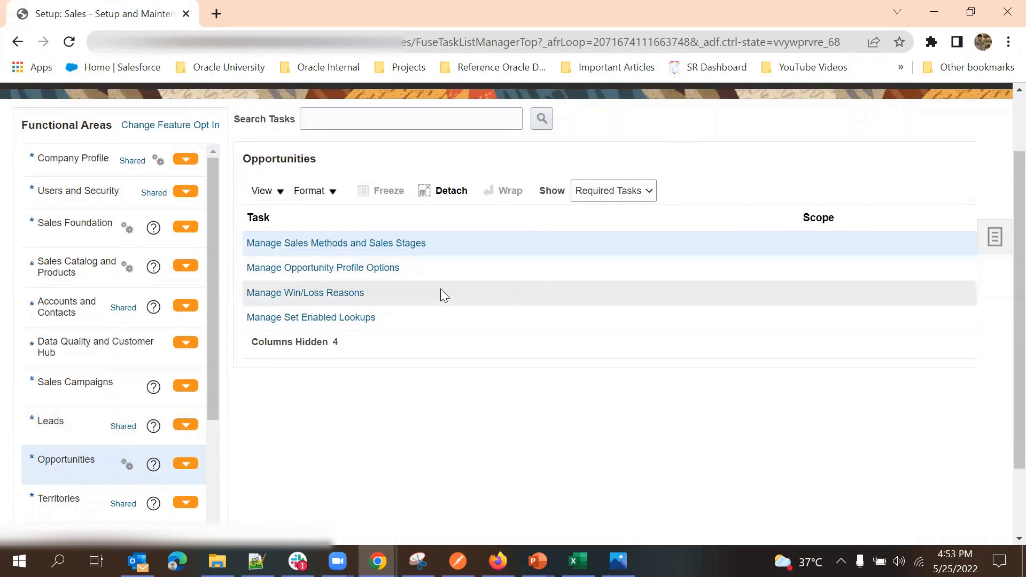
click(613, 191)
click(599, 208)
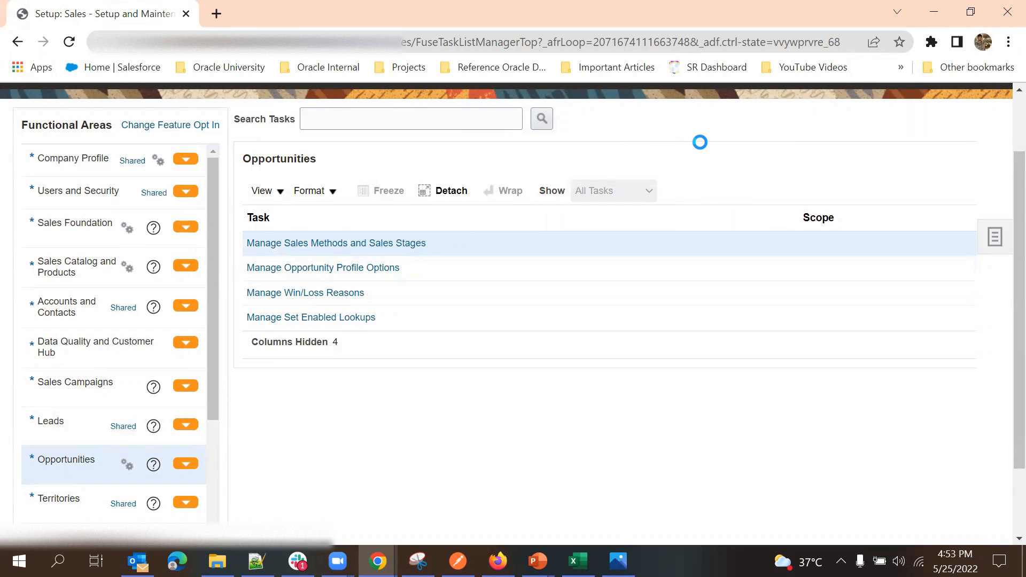
scroll(523, 383, down, 2)
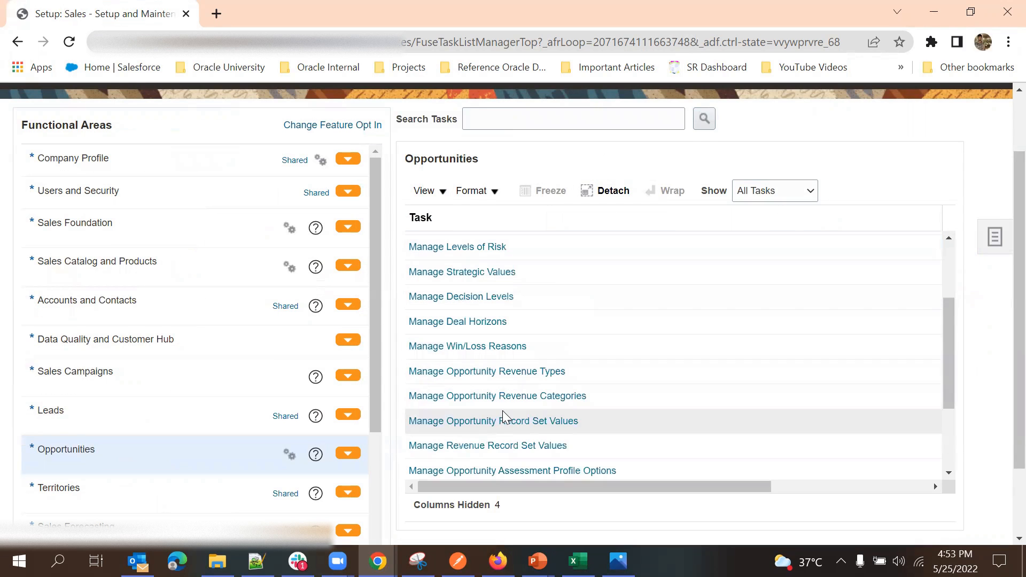
scroll(523, 380, down, 3)
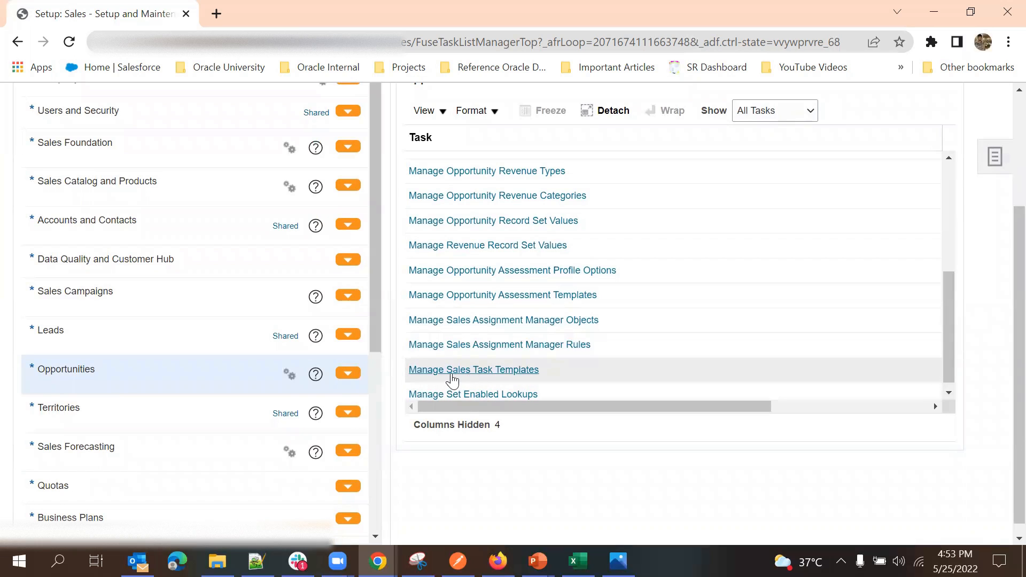
Open the Manage Sales Methods and Sales Stages task and look through the listed sales methods
scroll(505, 370, down, 1)
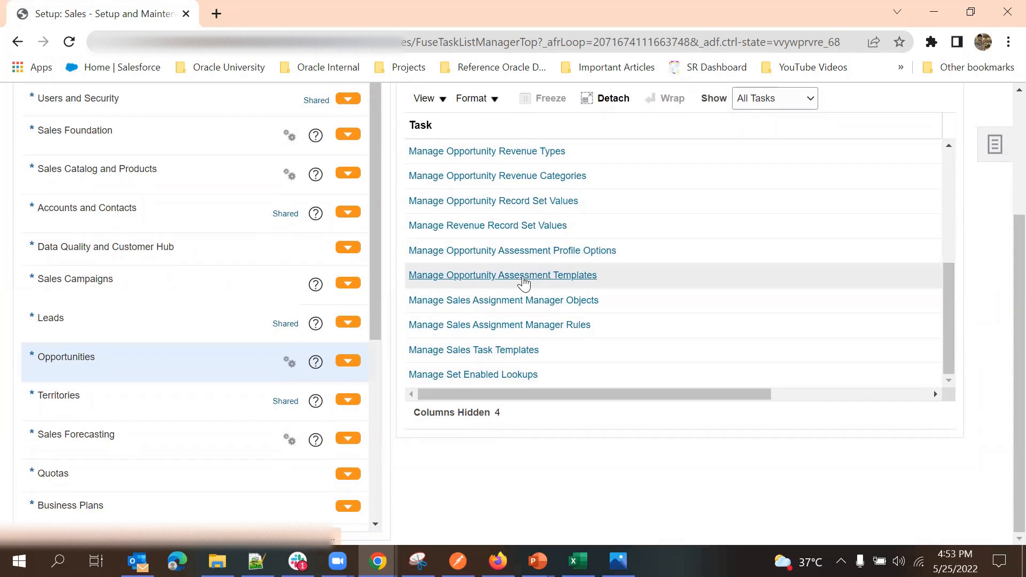
scroll(521, 278, up, 5)
scroll(508, 250, up, 2)
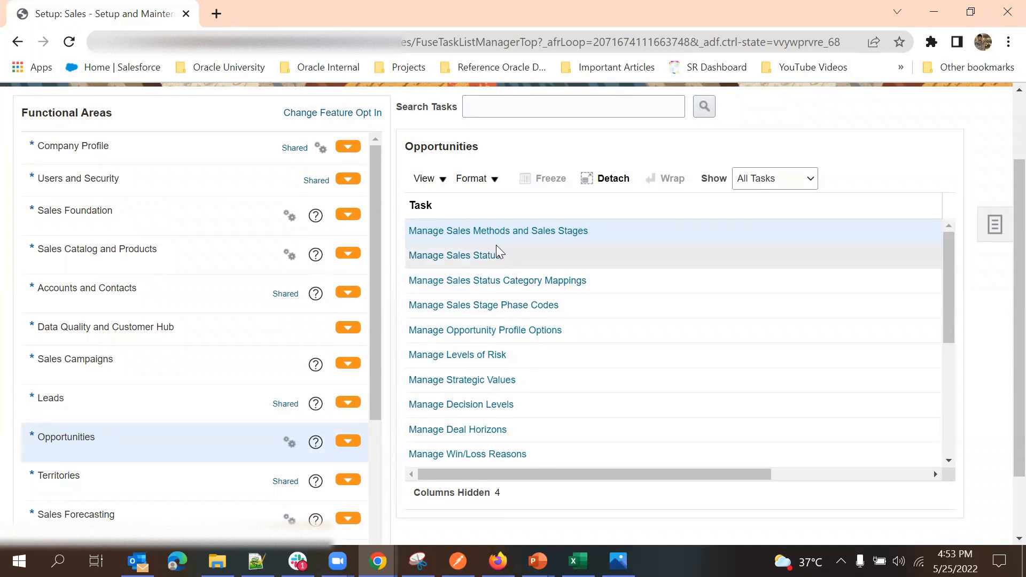
click(488, 232)
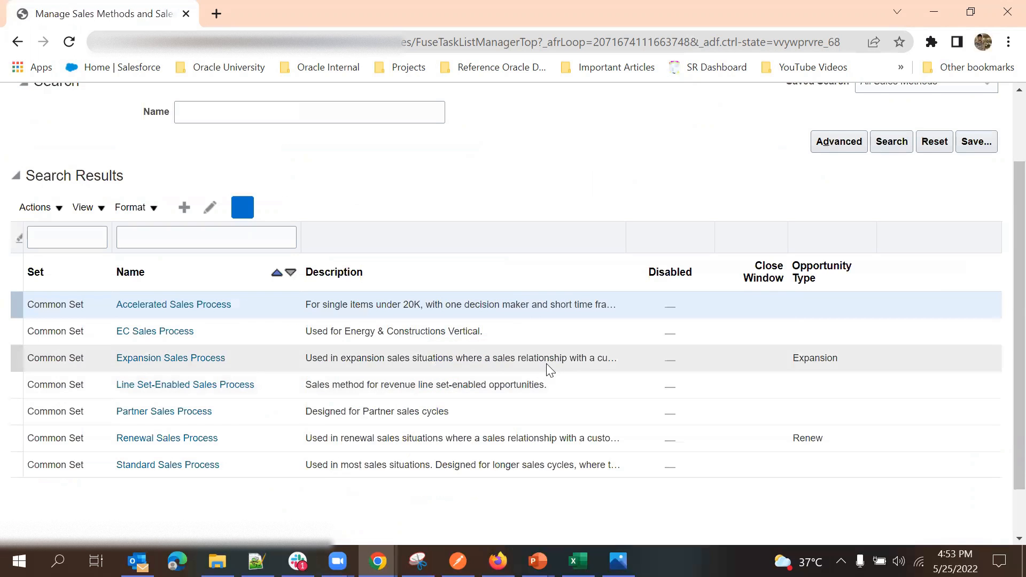
scroll(554, 214, up, 2)
scroll(561, 223, down, 3)
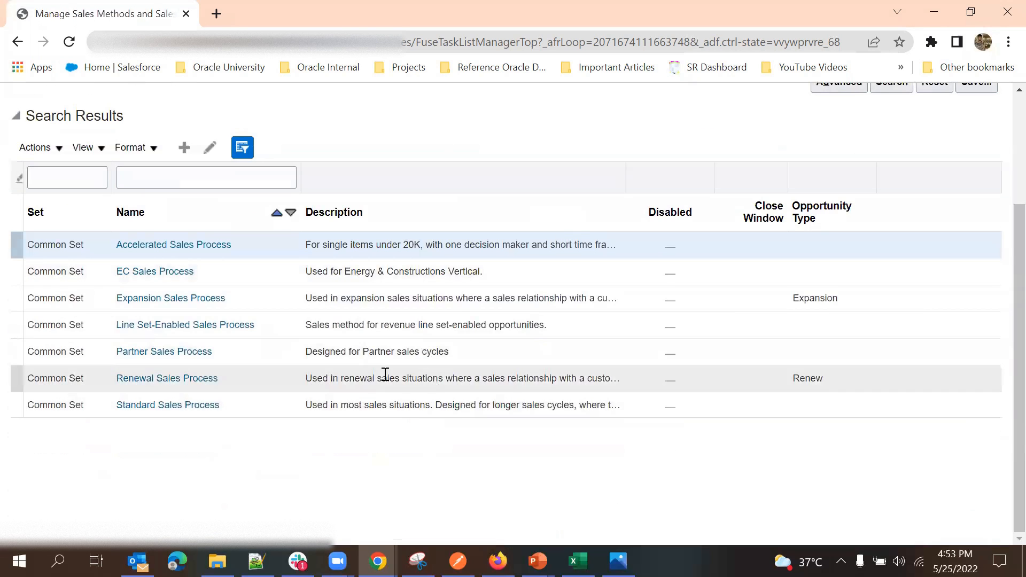
scroll(459, 345, up, 3)
scroll(510, 267, down, 3)
scroll(559, 176, up, 3)
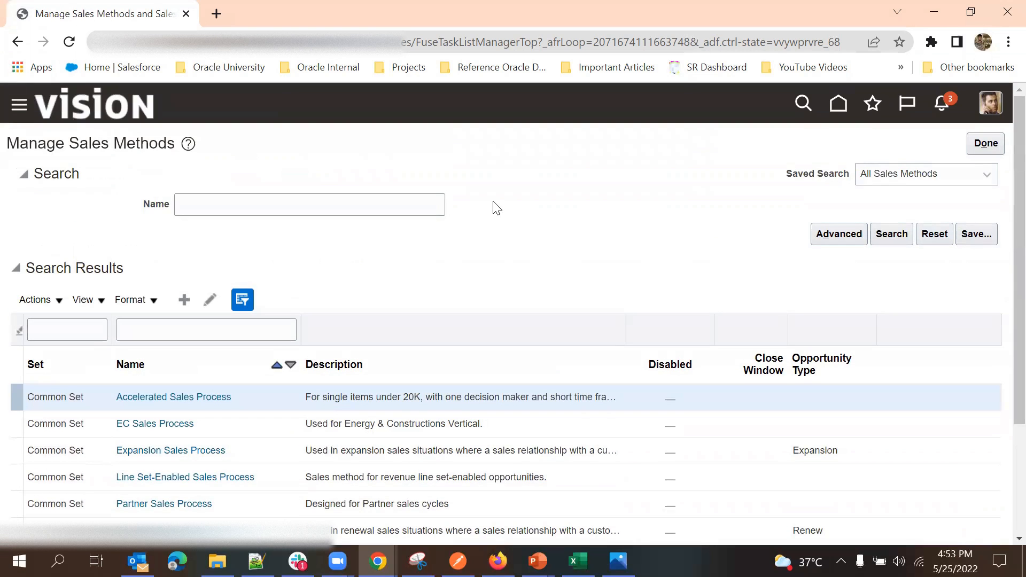
scroll(496, 209, down, 3)
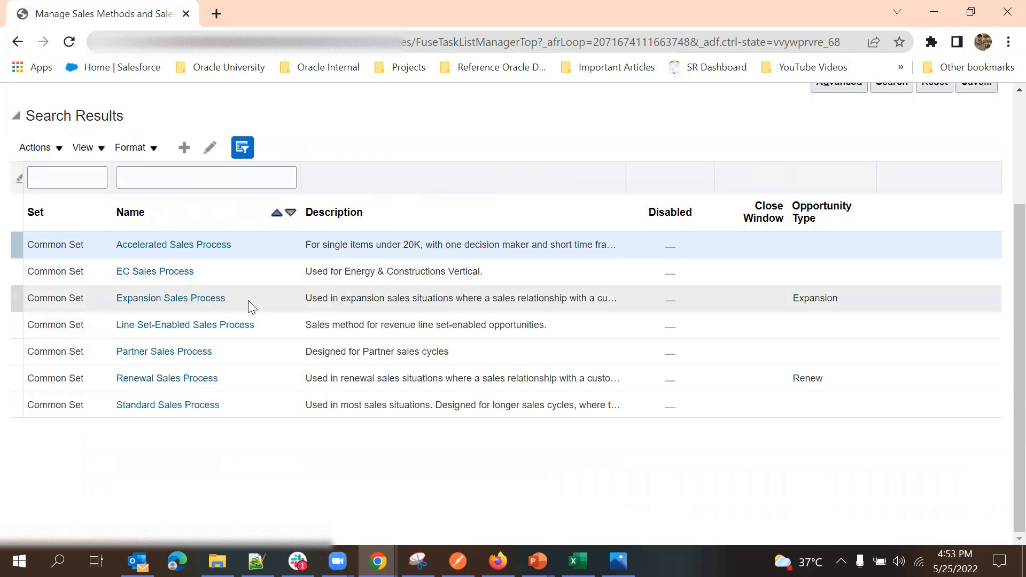
scroll(470, 171, up, 3)
scroll(429, 245, down, 3)
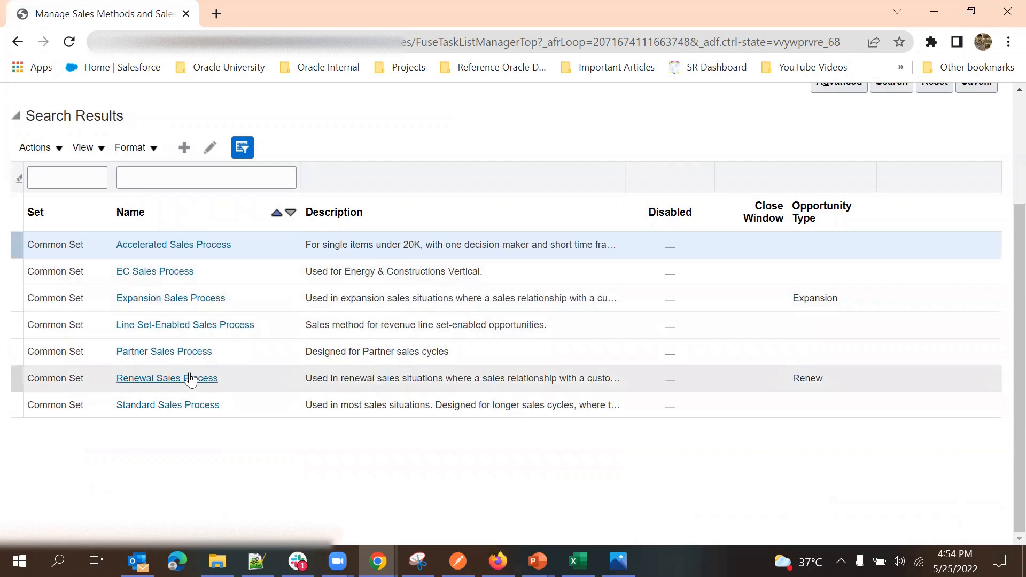
Open the Standard Sales Process sales method and review its header details and sales stages
click(191, 405)
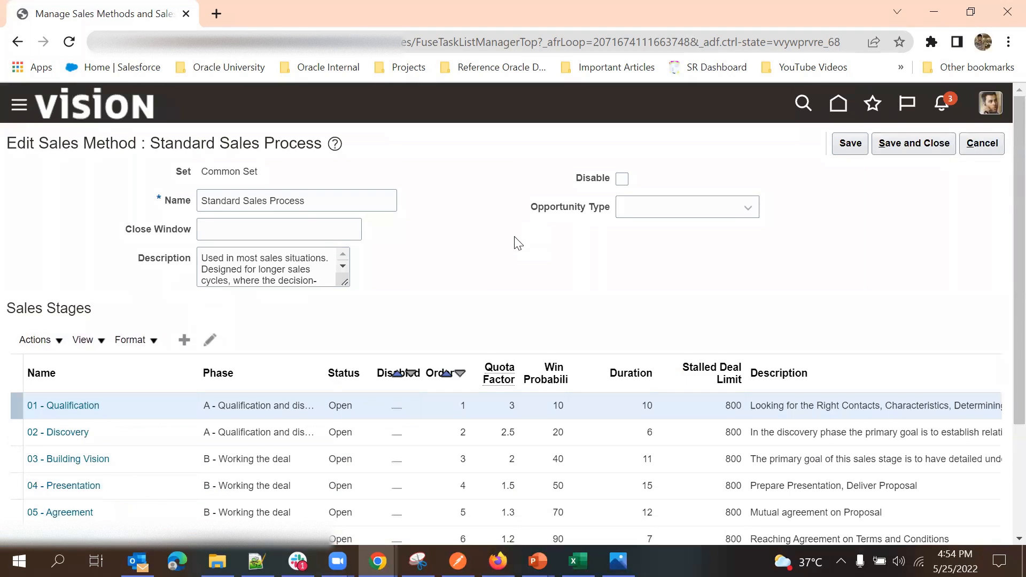
scroll(497, 192, down, 2)
scroll(502, 186, up, 2)
scroll(473, 219, down, 2)
scroll(470, 182, up, 2)
scroll(473, 183, down, 3)
scroll(473, 183, up, 4)
scroll(432, 245, down, 4)
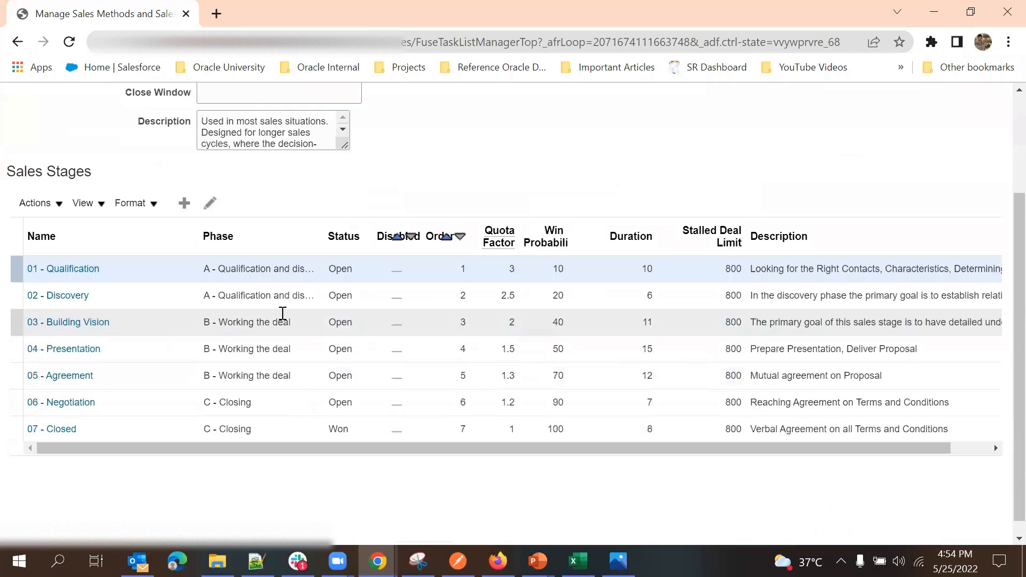
scroll(390, 188, up, 4)
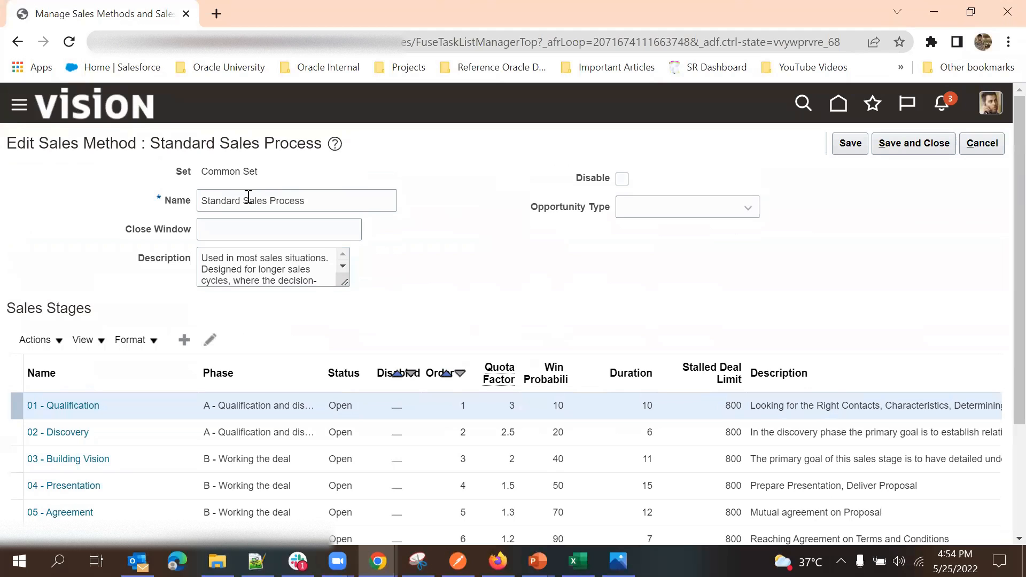
triple_click(249, 198)
click(446, 232)
scroll(443, 254, down, 1)
scroll(446, 260, down, 1)
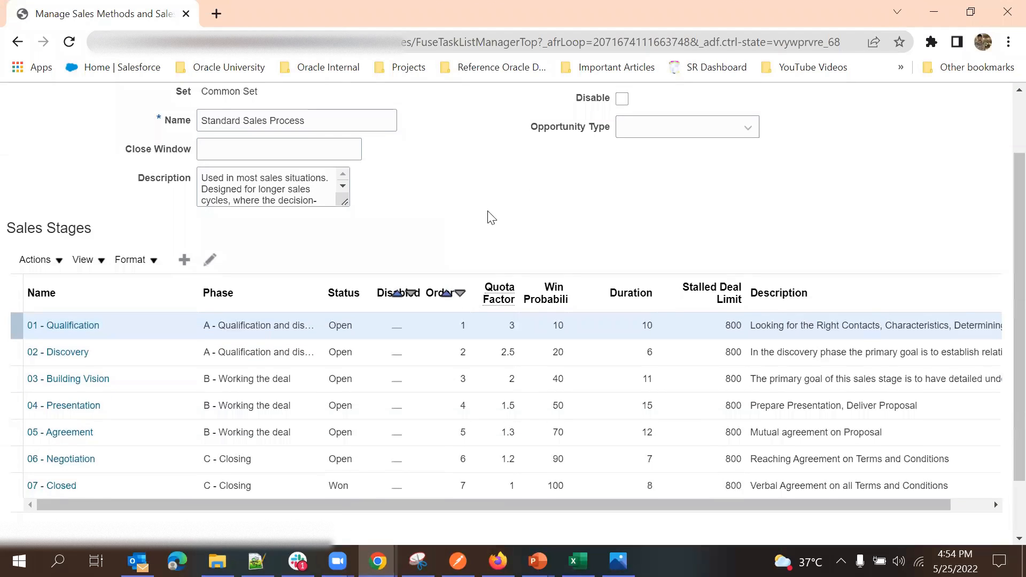
scroll(492, 217, down, 1)
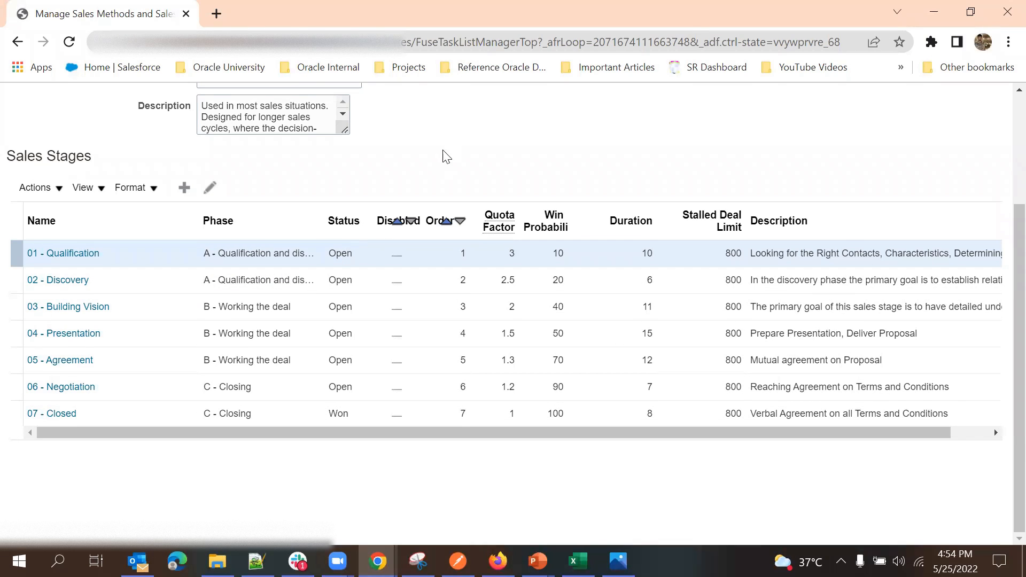
Examine the stages' status, win probability and stalled deal limit, sorting the stages by descending win probability
double_click(340, 253)
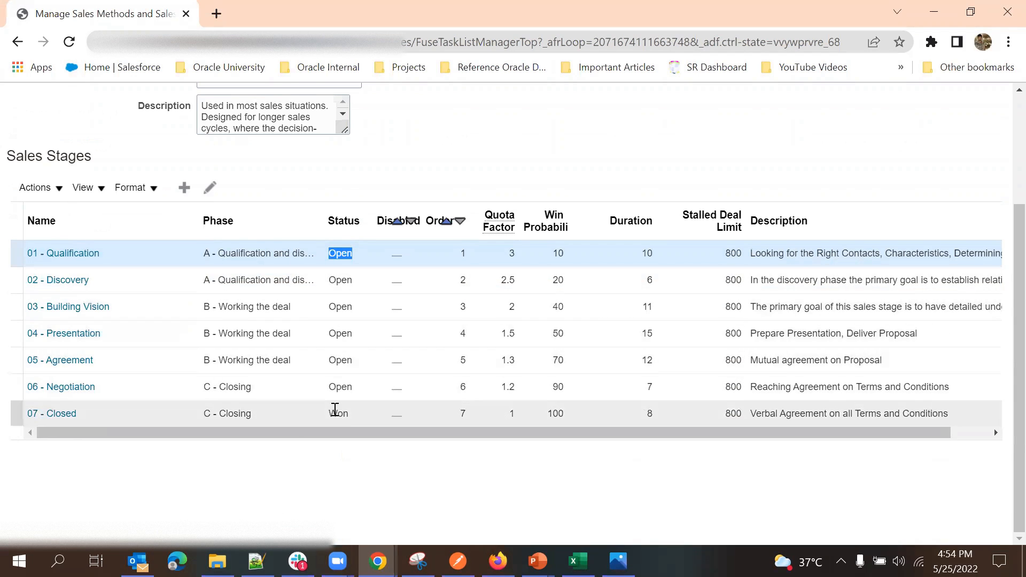
double_click(342, 413)
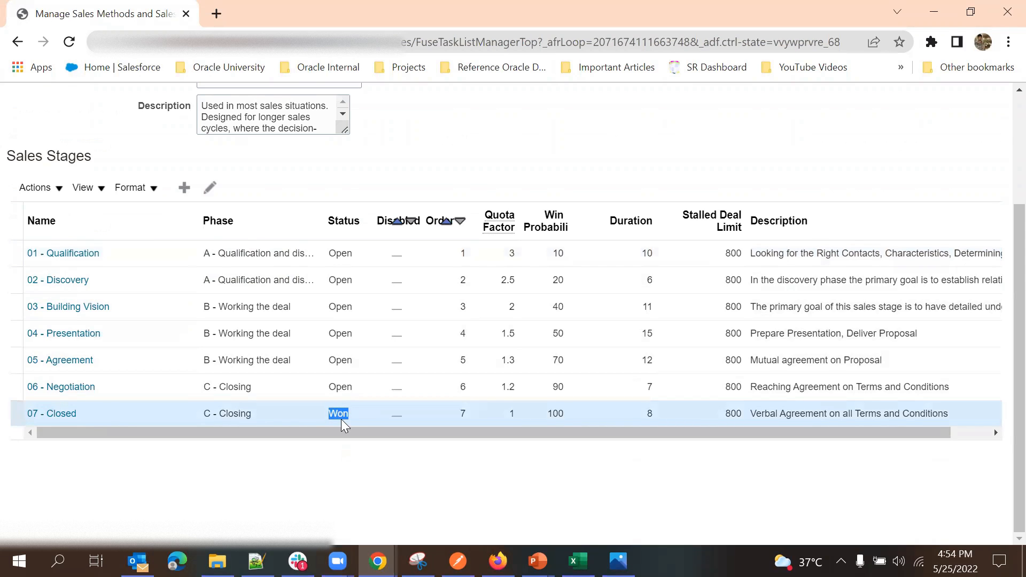
click(441, 161)
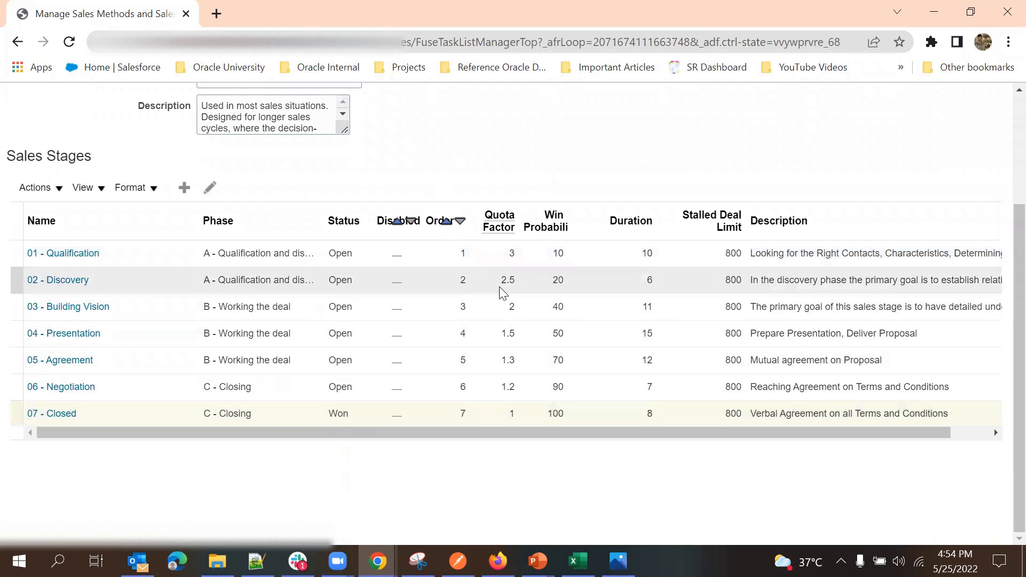
double_click(557, 254)
click(558, 215)
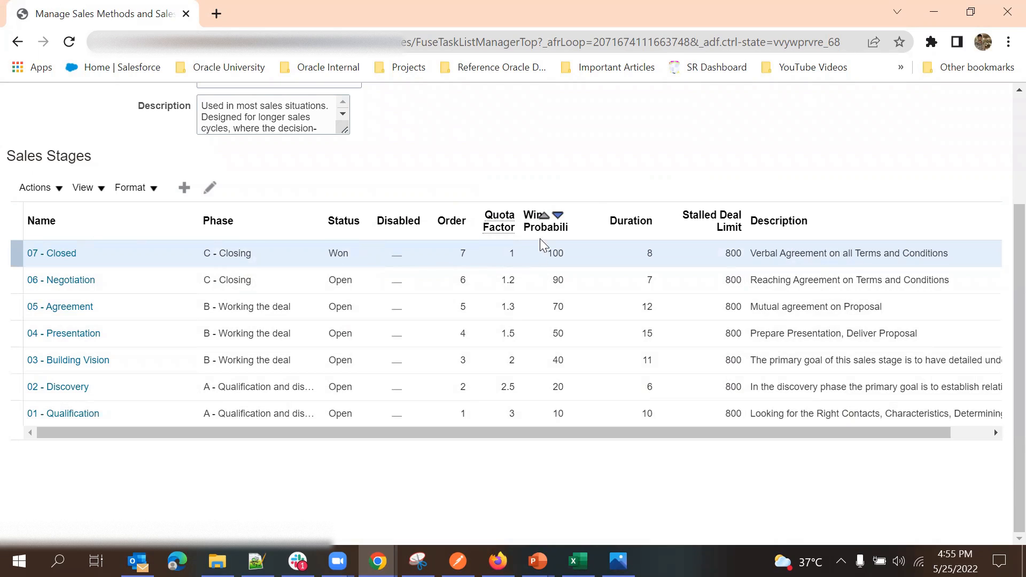
click(639, 159)
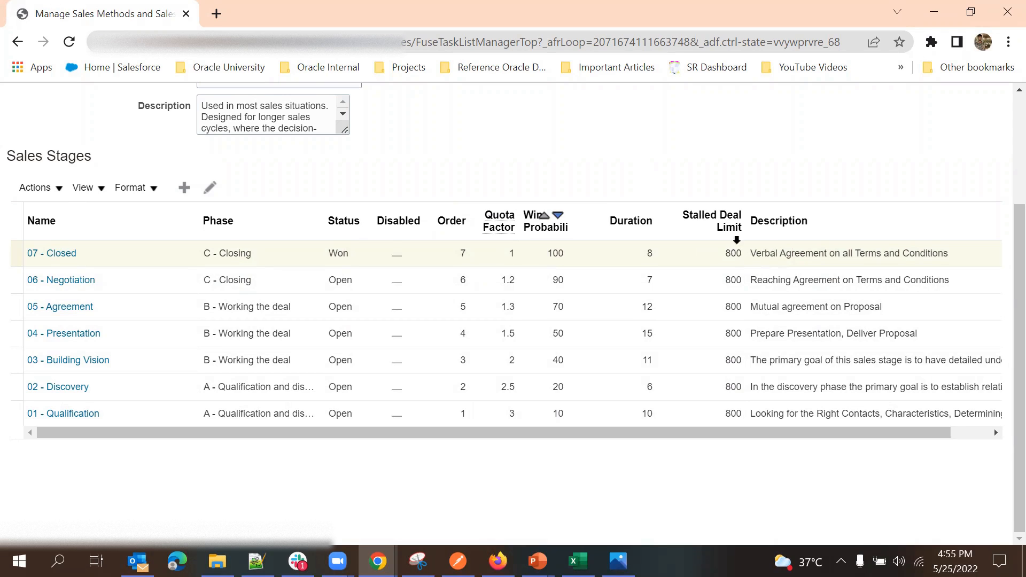
double_click(737, 252)
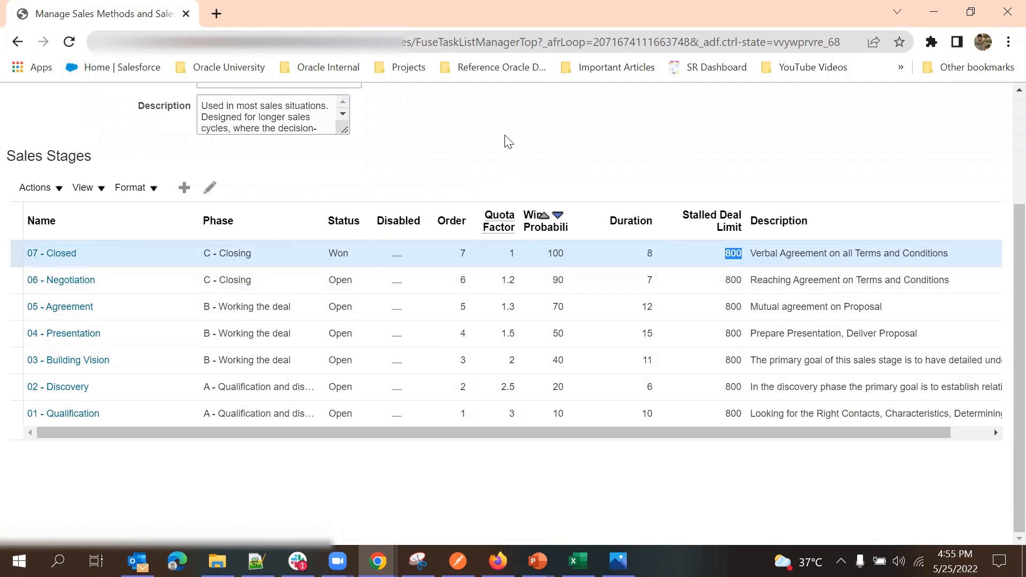
Check the Opportunity Type choices offered for the Standard Sales Process without selecting one
scroll(509, 141, up, 3)
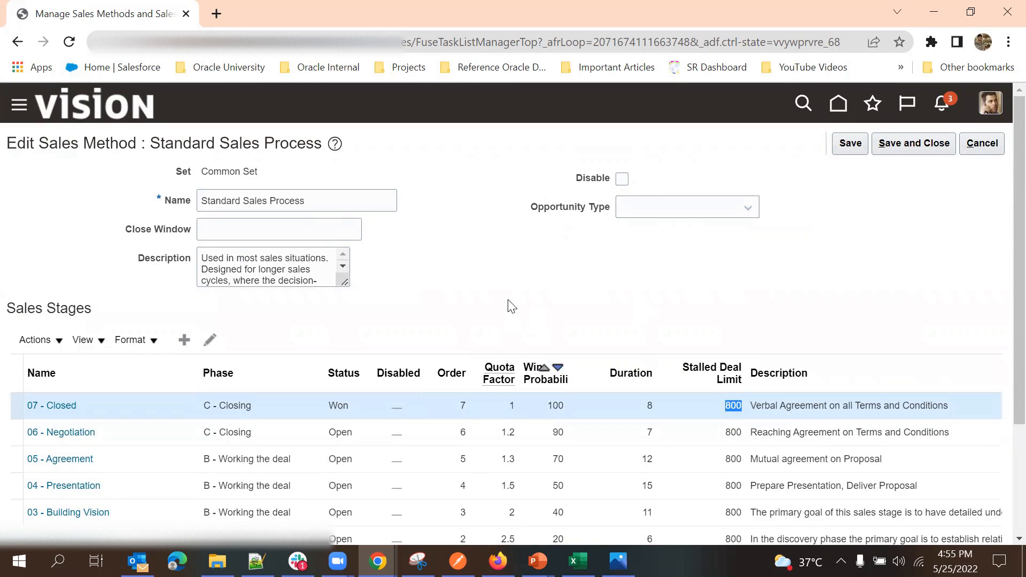
click(625, 214)
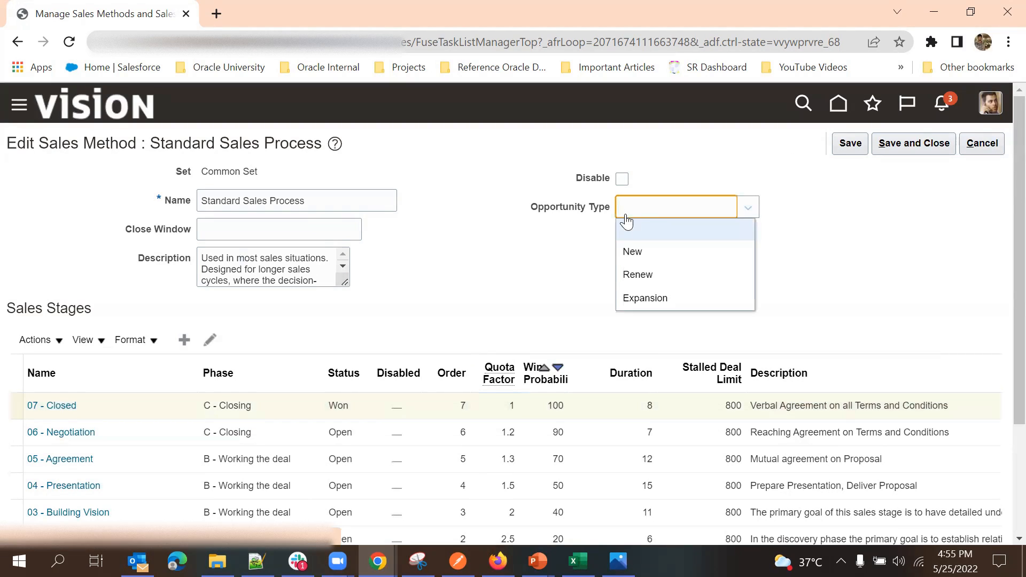
click(510, 268)
Set the Standard Sales Process close window to 90 and read the field's hint
click(239, 224)
click(354, 257)
click(281, 231)
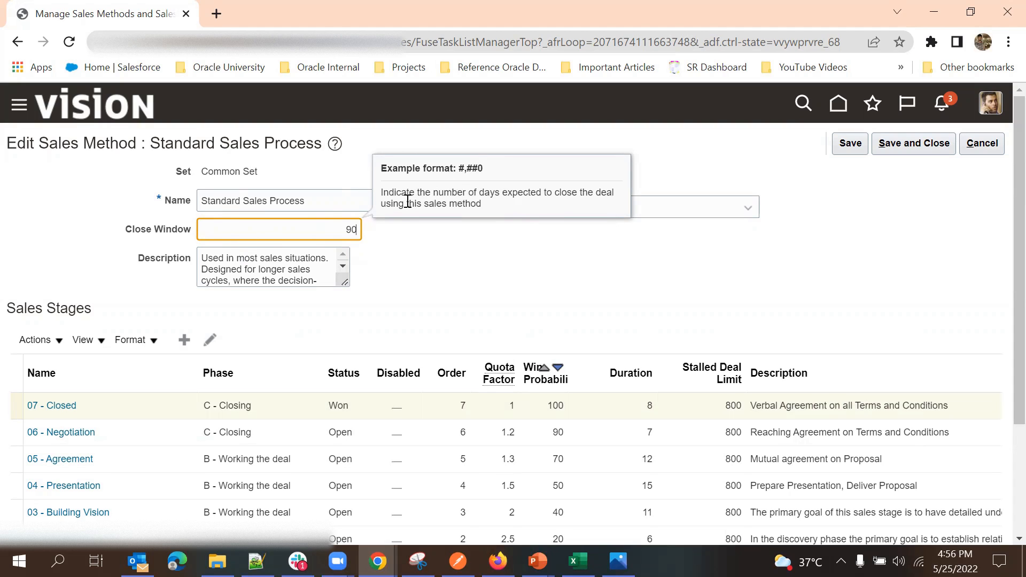
drag(382, 193, 519, 208)
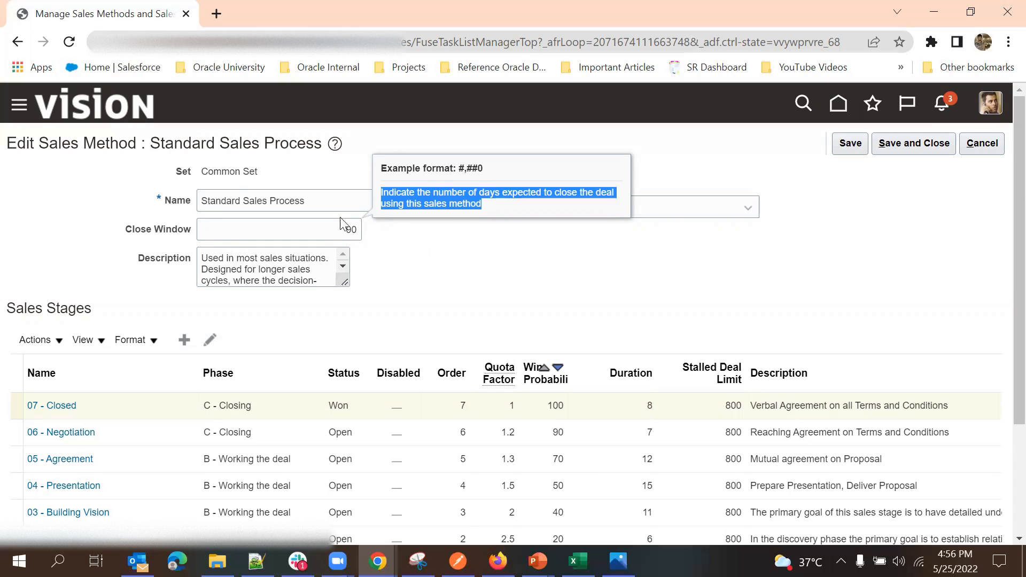
click(422, 239)
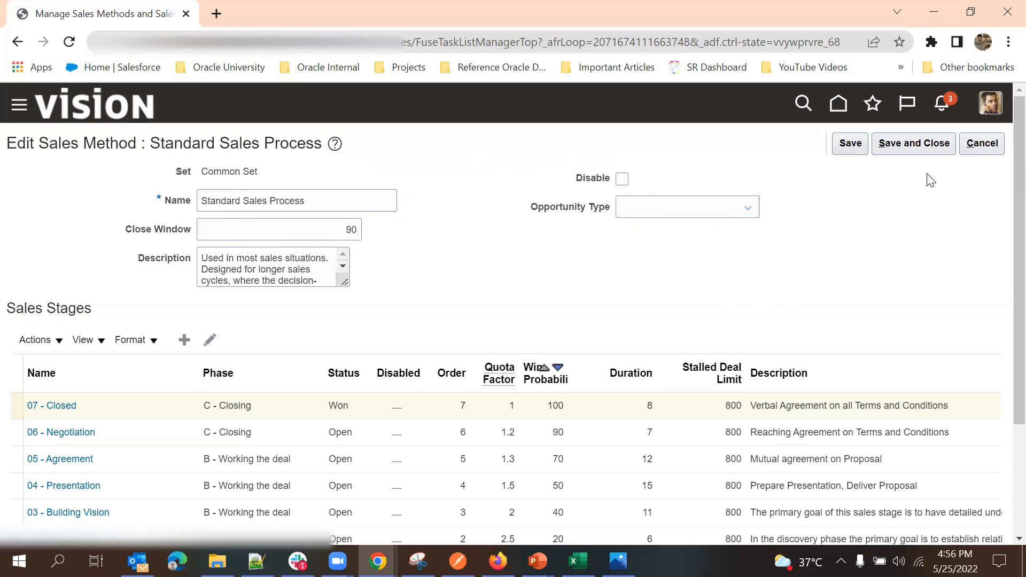
Cancel the sales method edit and leave the sales methods, returning to the Opportunities setup tasks
click(980, 145)
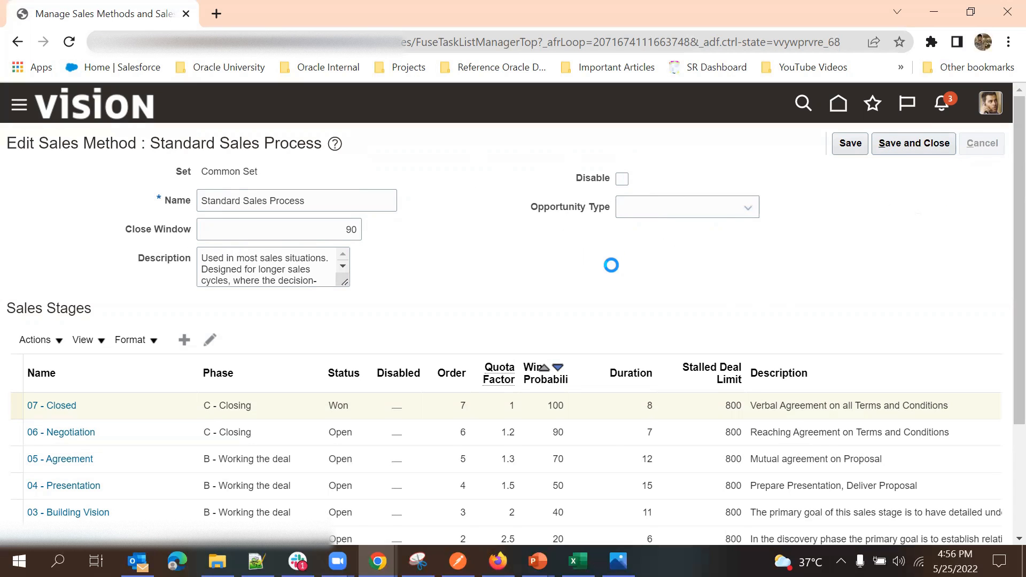
scroll(614, 259, down, 3)
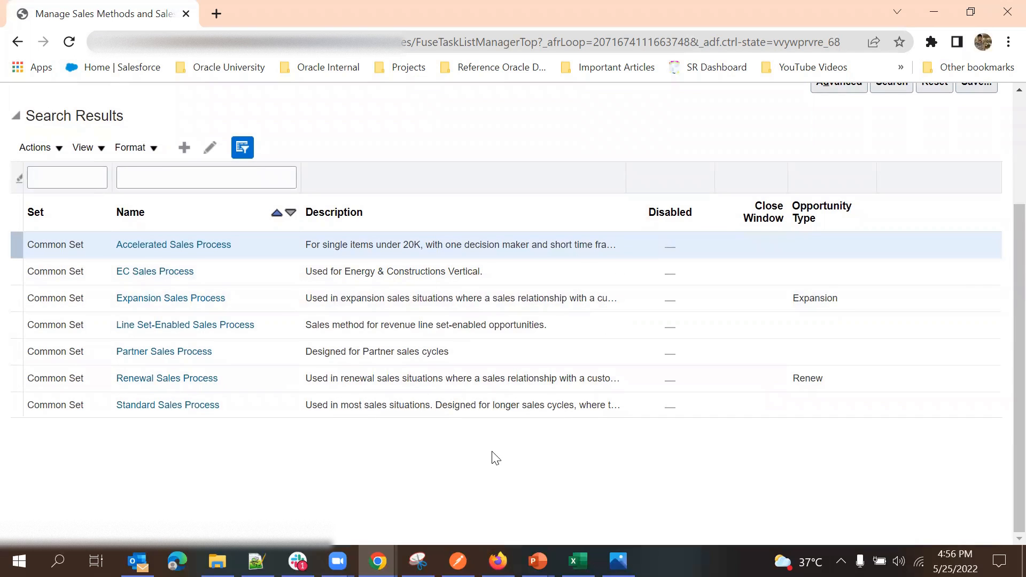
scroll(487, 456, up, 3)
click(987, 143)
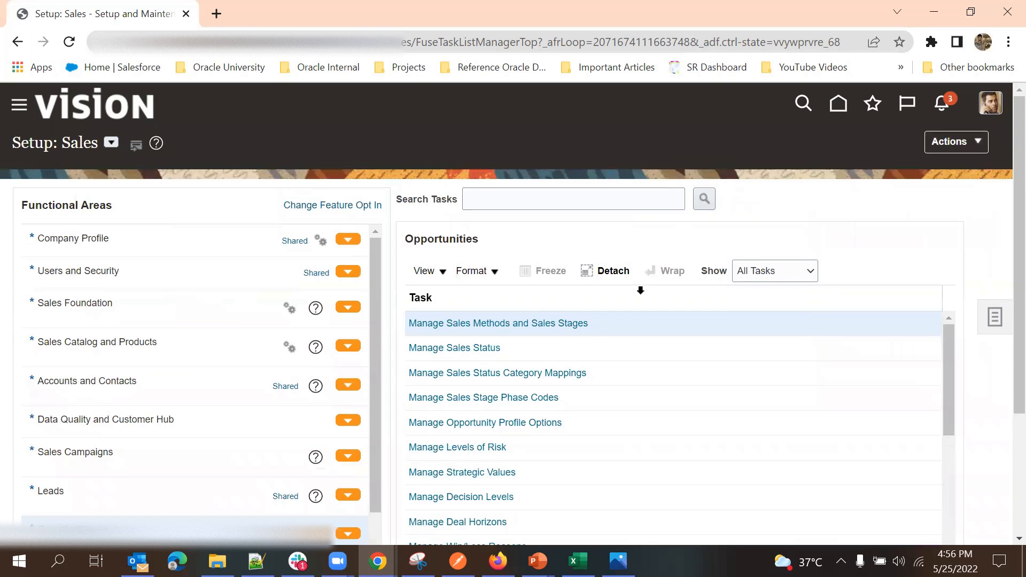
Look through the Opportunities task list and open the Manage Opportunity Profile Options task
scroll(517, 353, down, 2)
scroll(528, 338, down, 2)
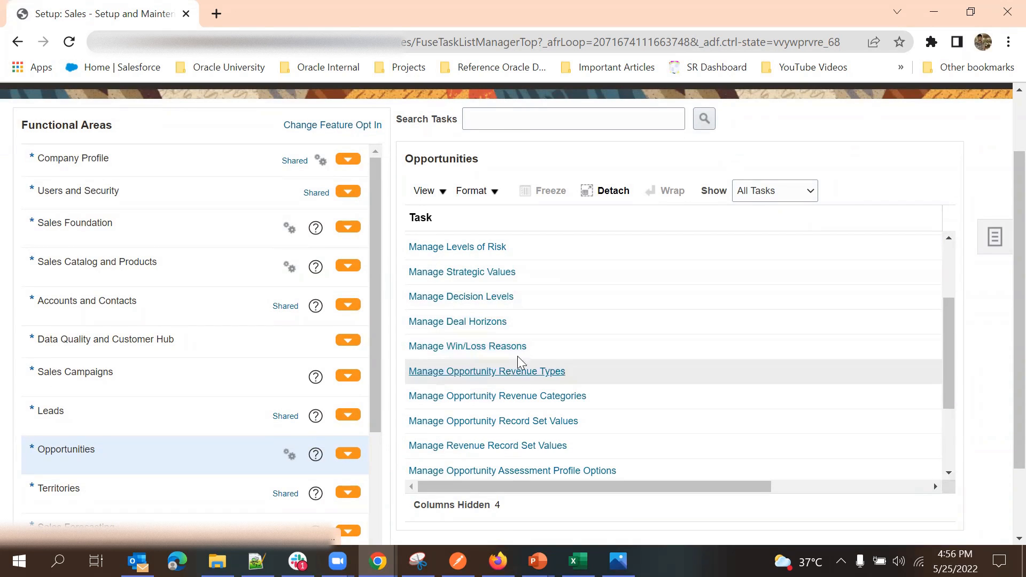
scroll(499, 332, down, 3)
scroll(496, 271, down, 2)
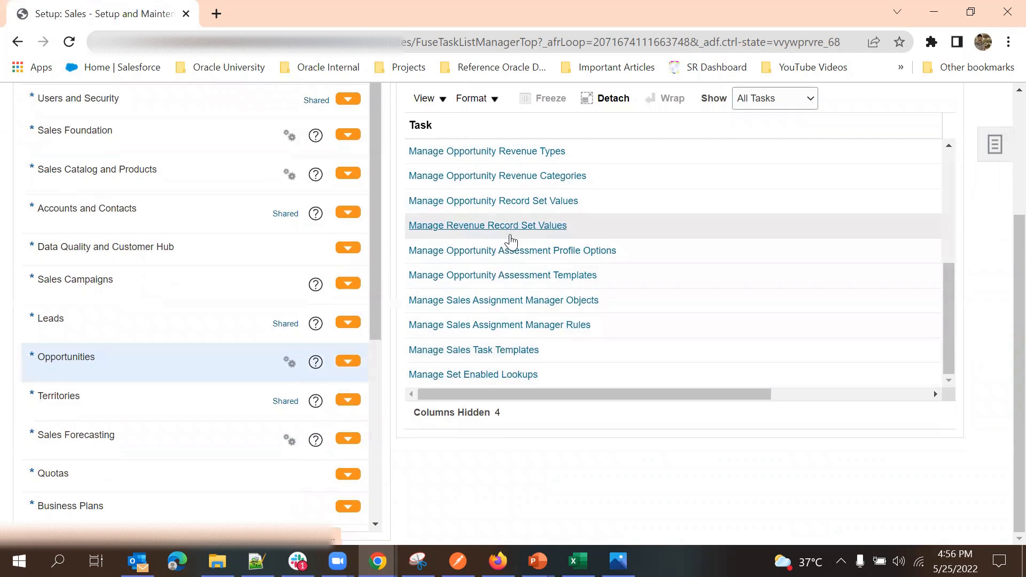
scroll(505, 240, up, 5)
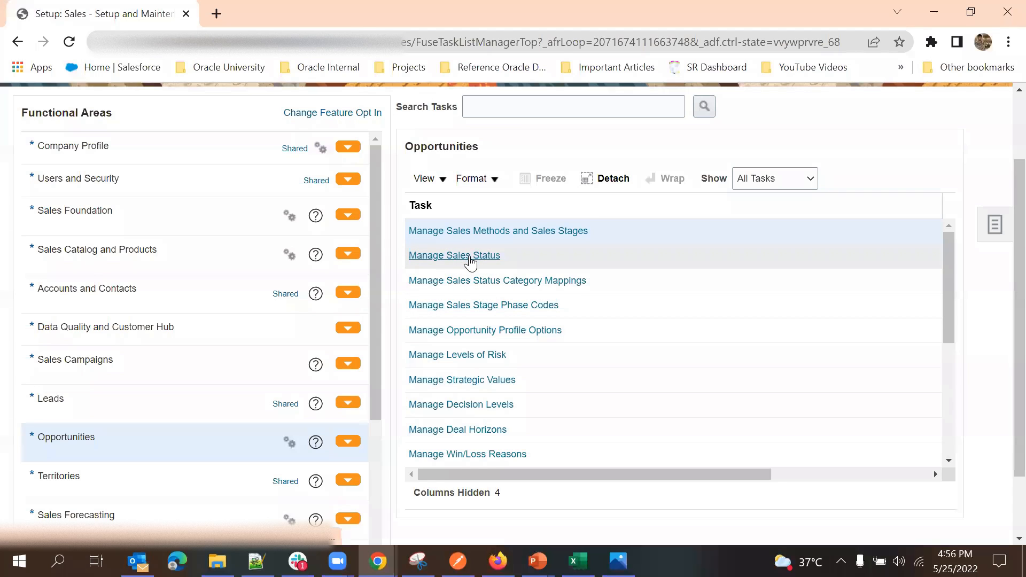
click(480, 333)
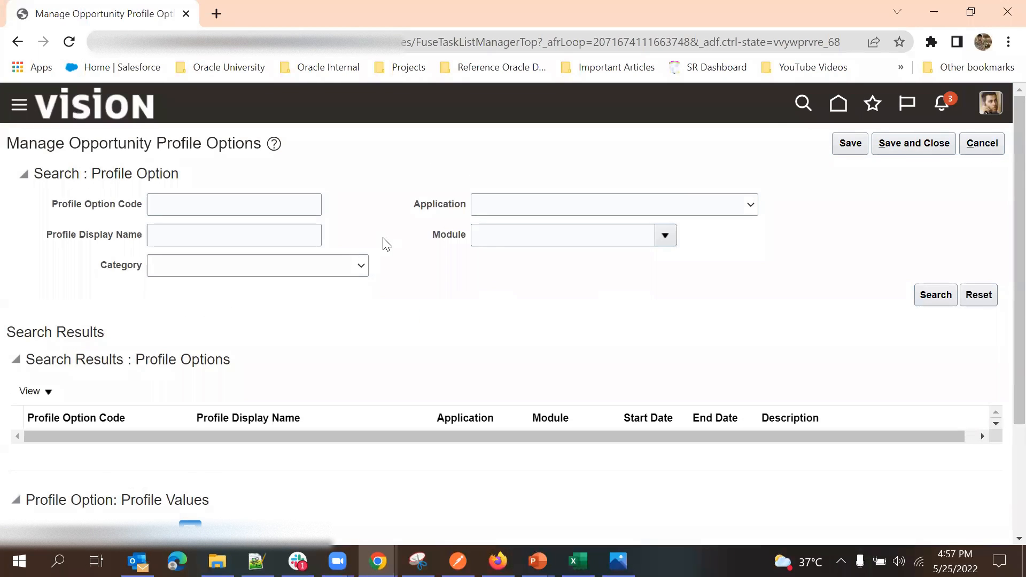
Look through the list of opportunity profile options down to its last entries
scroll(389, 234, down, 1)
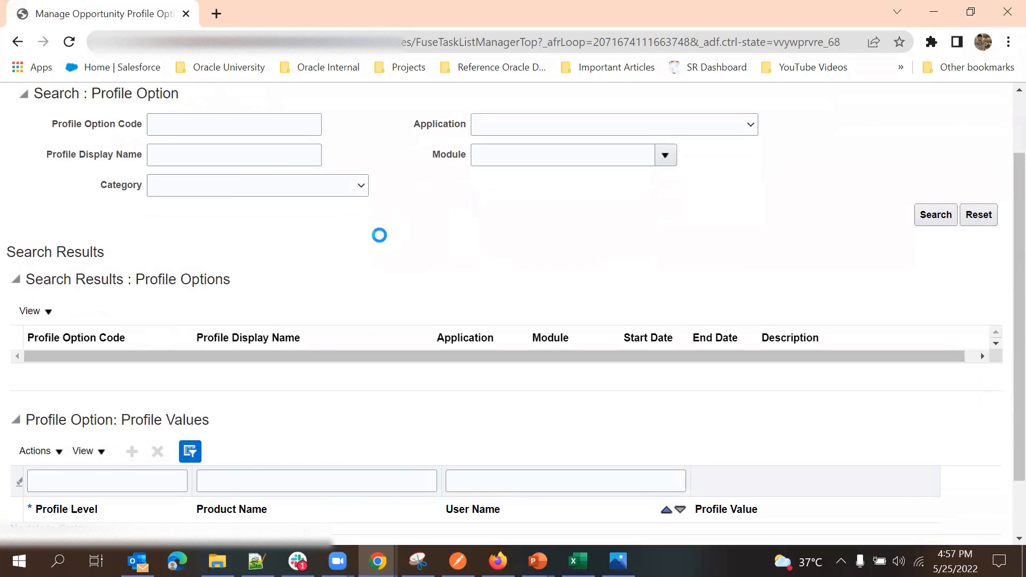
scroll(380, 236, down, 1)
scroll(350, 297, down, 3)
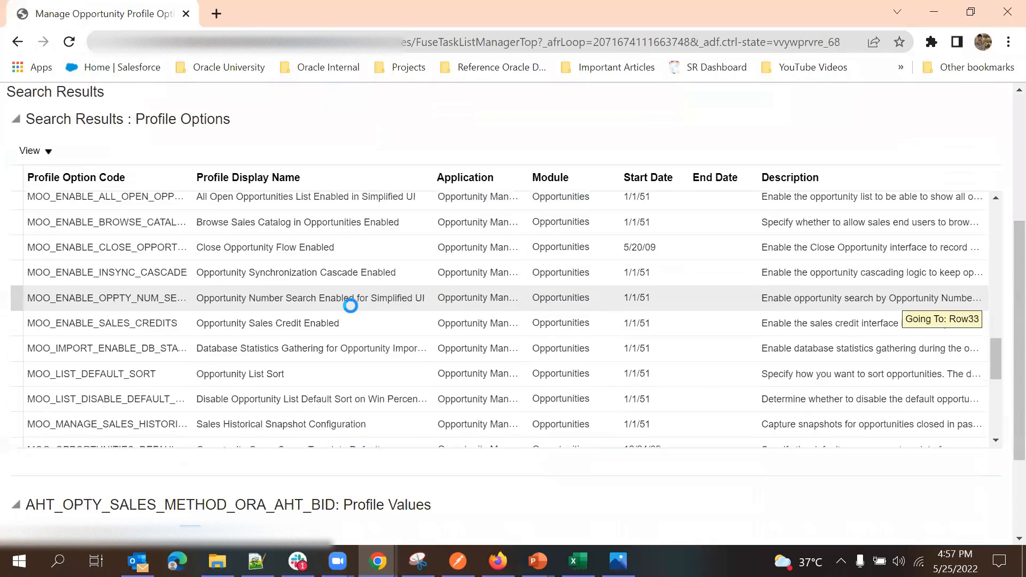
scroll(362, 338, down, 5)
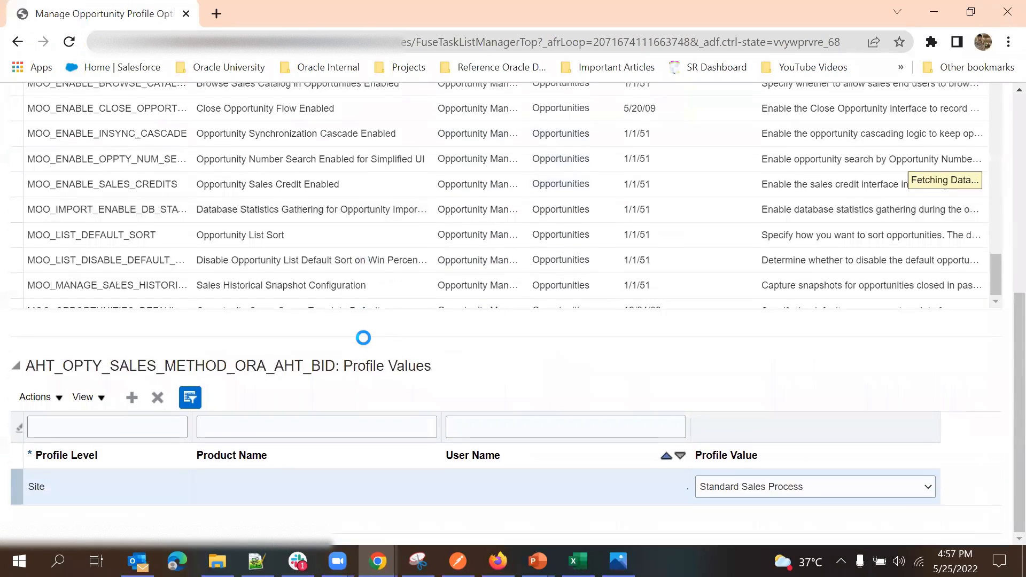
scroll(362, 337, up, 2)
scroll(406, 300, down, 2)
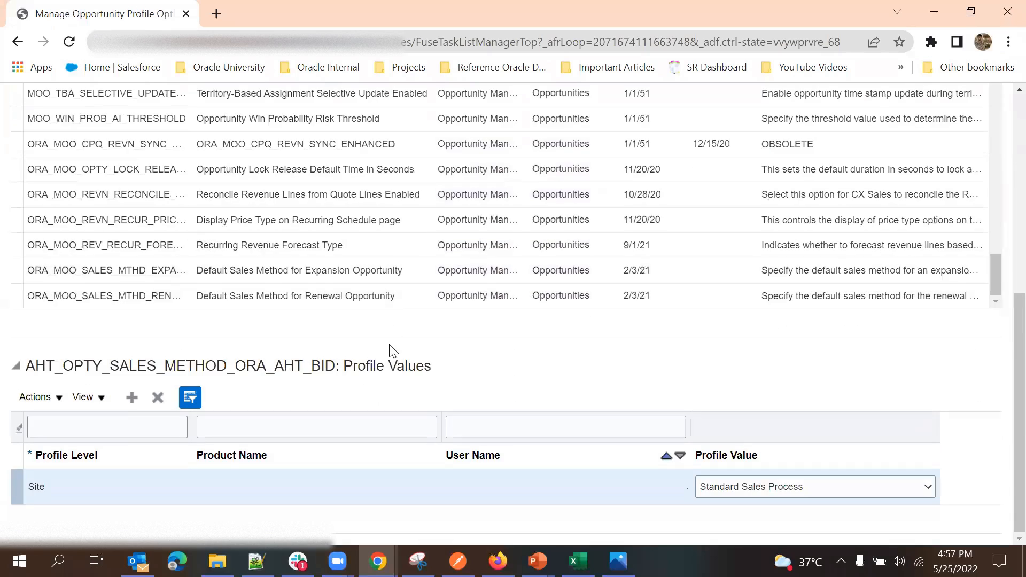
Examine the sales methods offered as the Site-level value of the AHT_OPTY_SALES_METHOD_ORA_AHT_BID profile option, keeping Standard Sales Process
scroll(559, 363, up, 1)
scroll(652, 231, up, 5)
scroll(531, 362, down, 6)
scroll(580, 355, up, 3)
scroll(569, 363, down, 3)
scroll(208, 381, up, 2)
scroll(293, 392, down, 2)
click(742, 486)
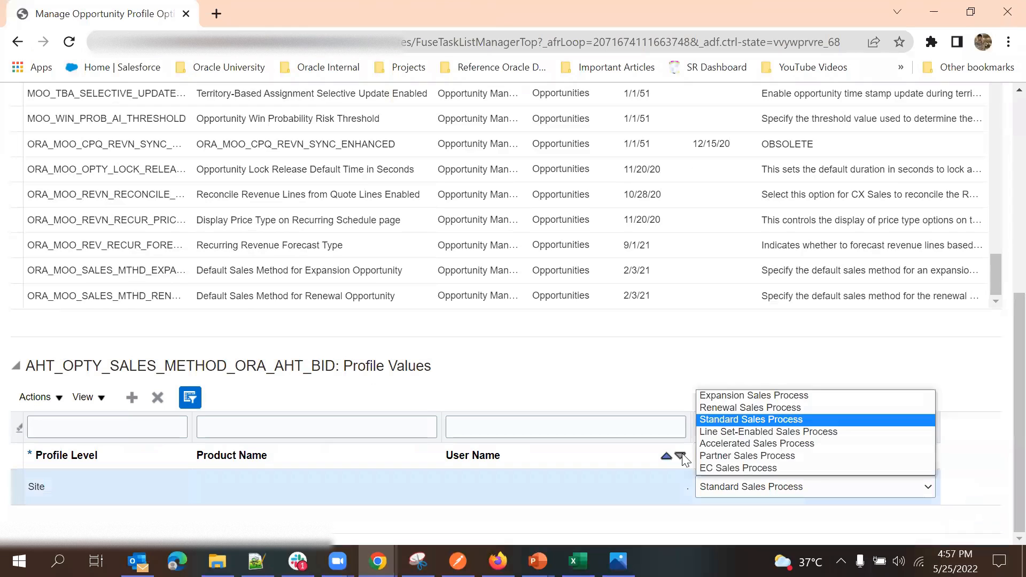
click(633, 396)
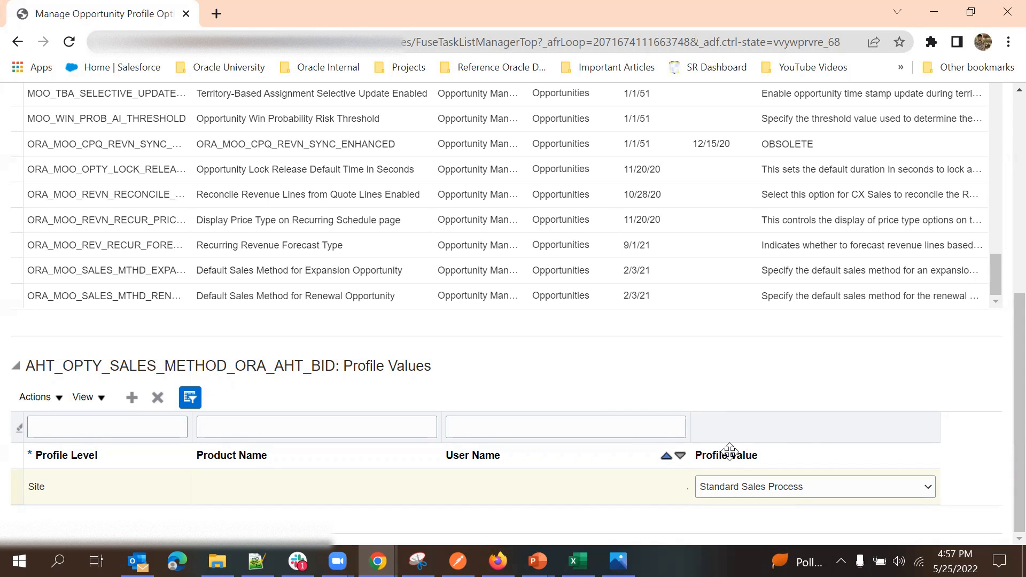
click(733, 486)
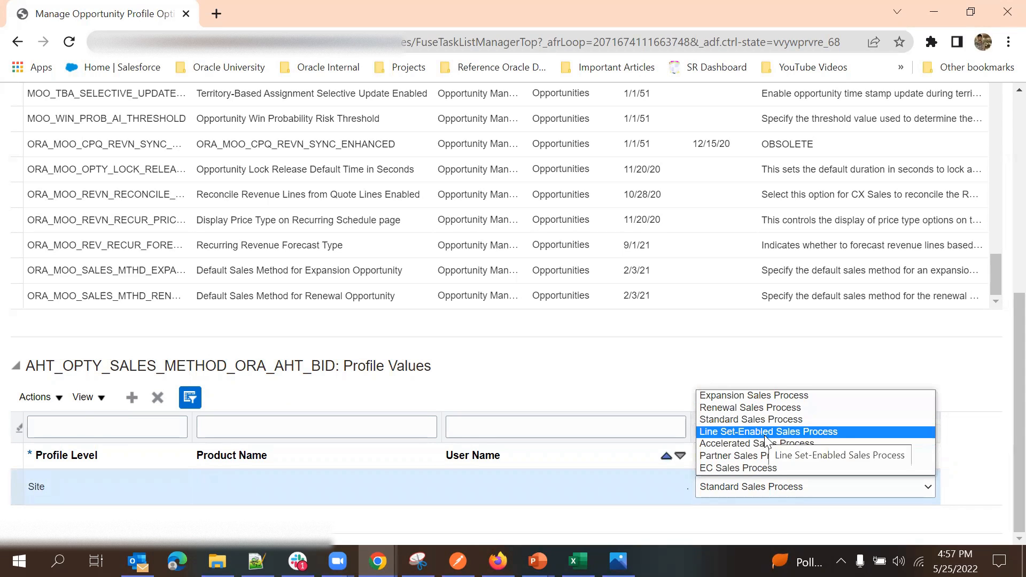
click(581, 390)
double_click(204, 368)
Leave the opportunity profile options without saving and return to the Opportunities setup tasks
scroll(517, 389, up, 5)
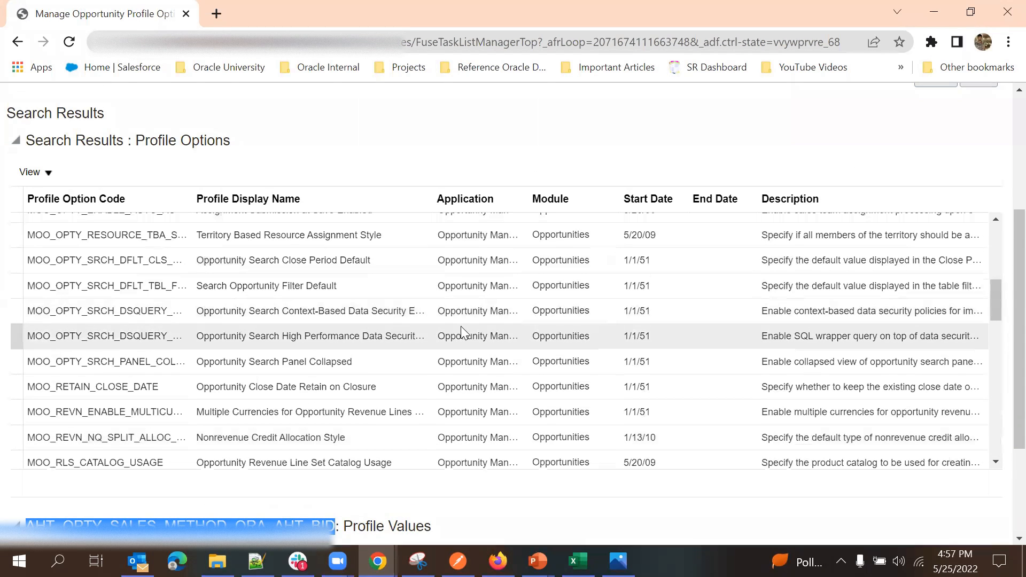
scroll(454, 303, up, 3)
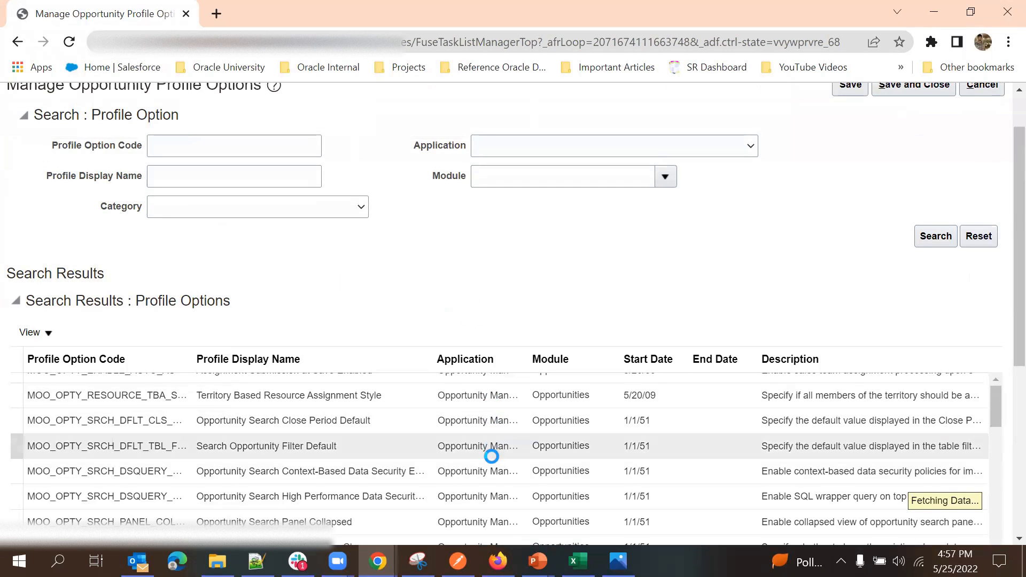
scroll(513, 339, up, 1)
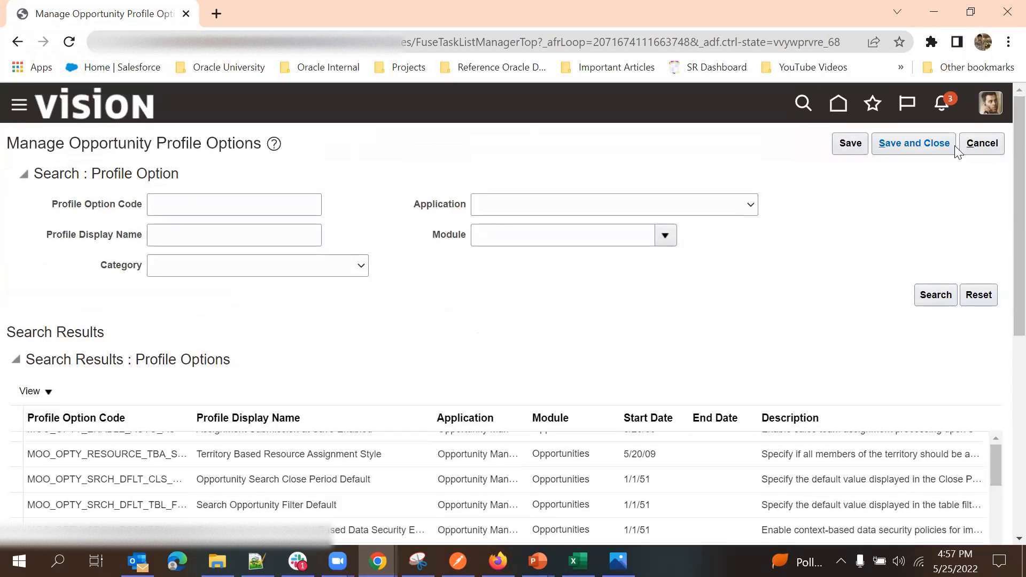
click(989, 144)
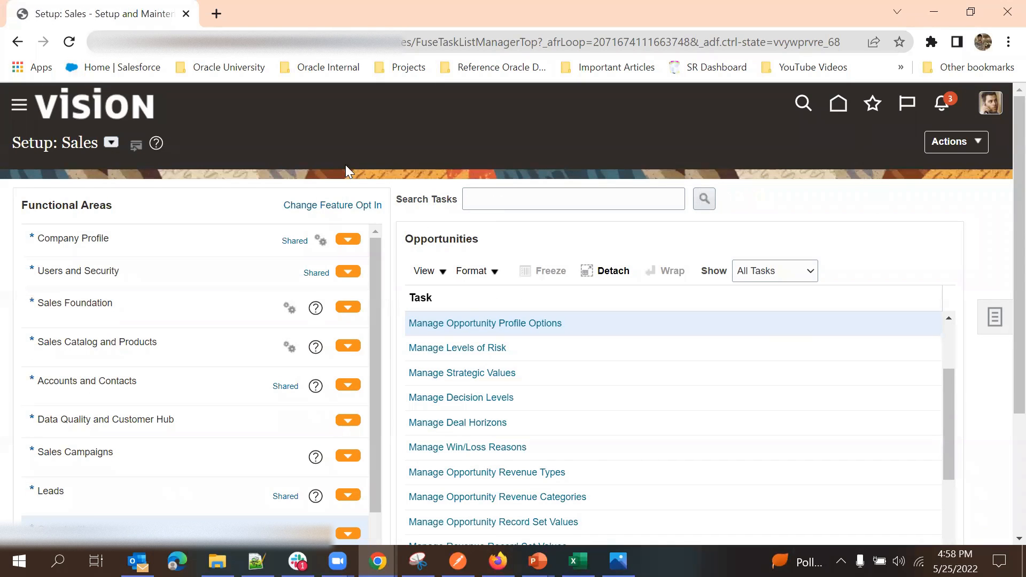
Look through the functional areas of the Sales setup down to the last entry and back up to Opportunities
scroll(190, 217, down, 7)
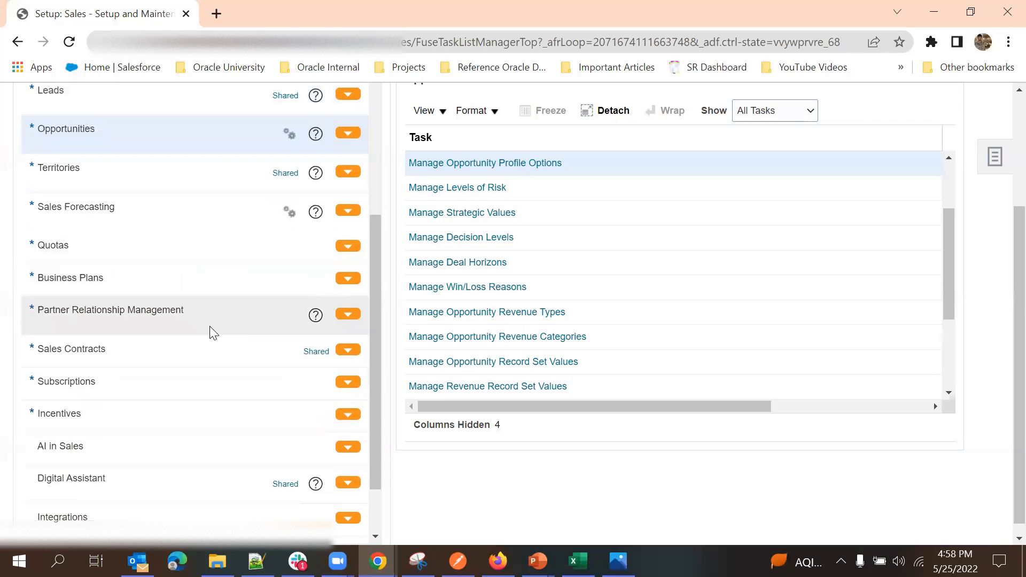
scroll(201, 267, down, 5)
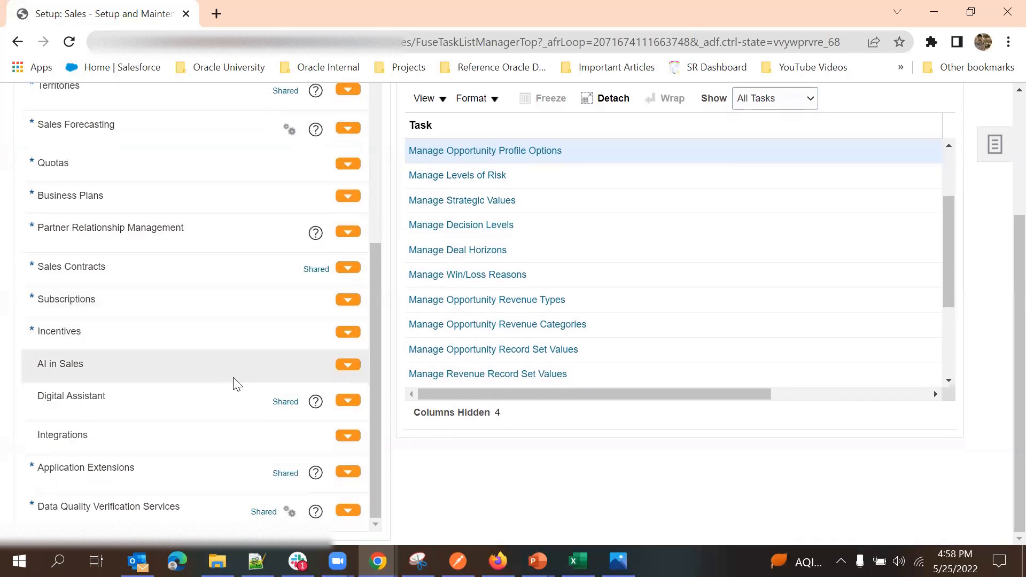
scroll(369, 436, up, 10)
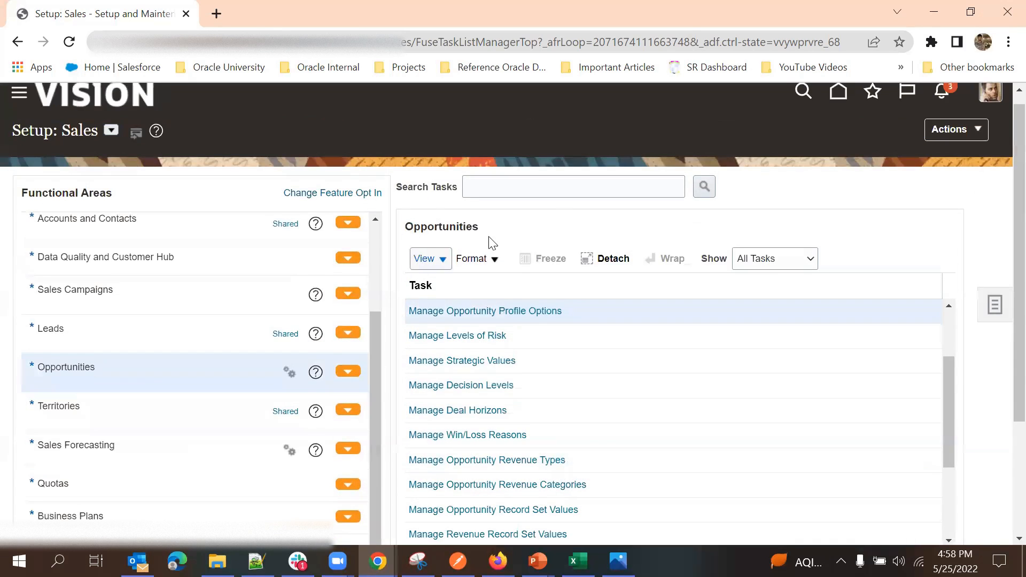